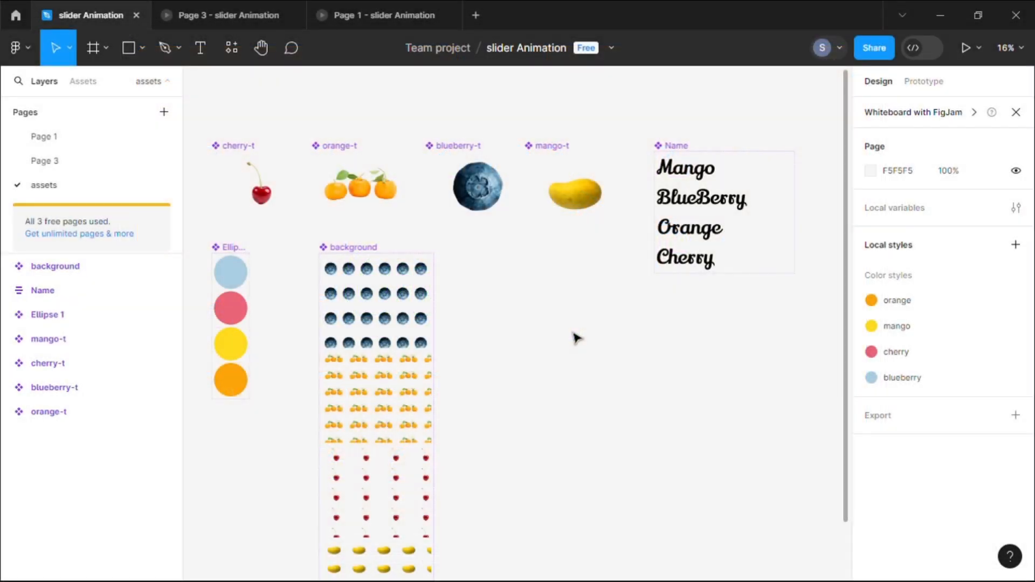
- Examine the cherry-t, orange-t, blueberry-t and mango-t components and the variant property values of the Name component set
{"action": "left_click", "coordinate": [259, 218]}
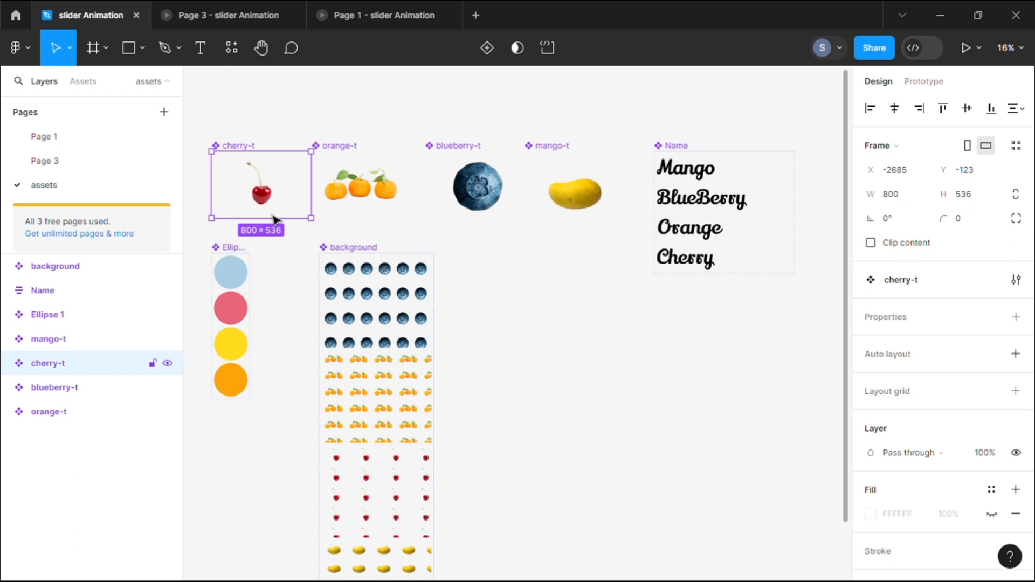
{"action": "left_click", "coordinate": [372, 200]}
{"action": "left_click", "coordinate": [482, 197]}
{"action": "left_click", "coordinate": [590, 196]}
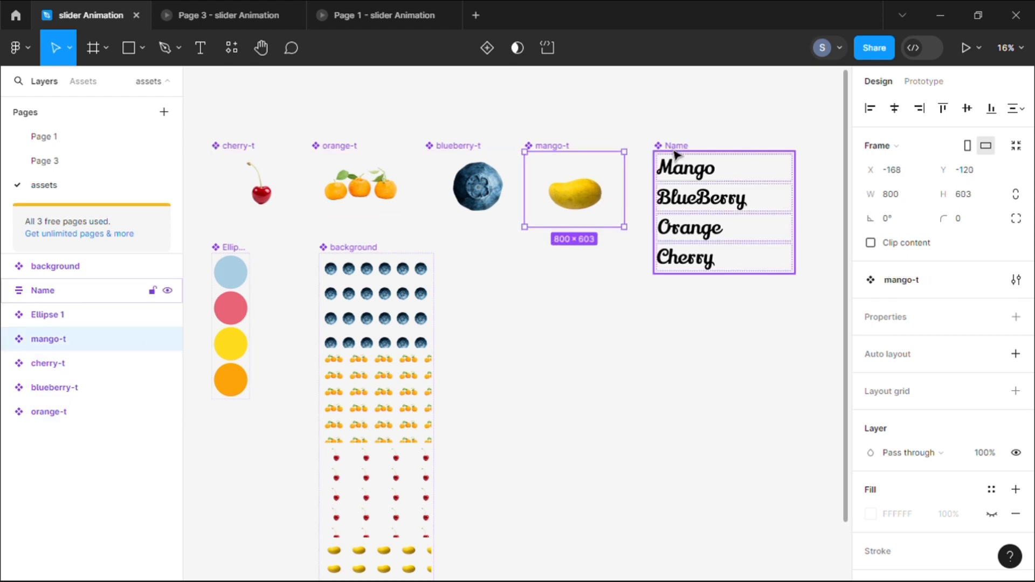
{"action": "left_click", "coordinate": [674, 155]}
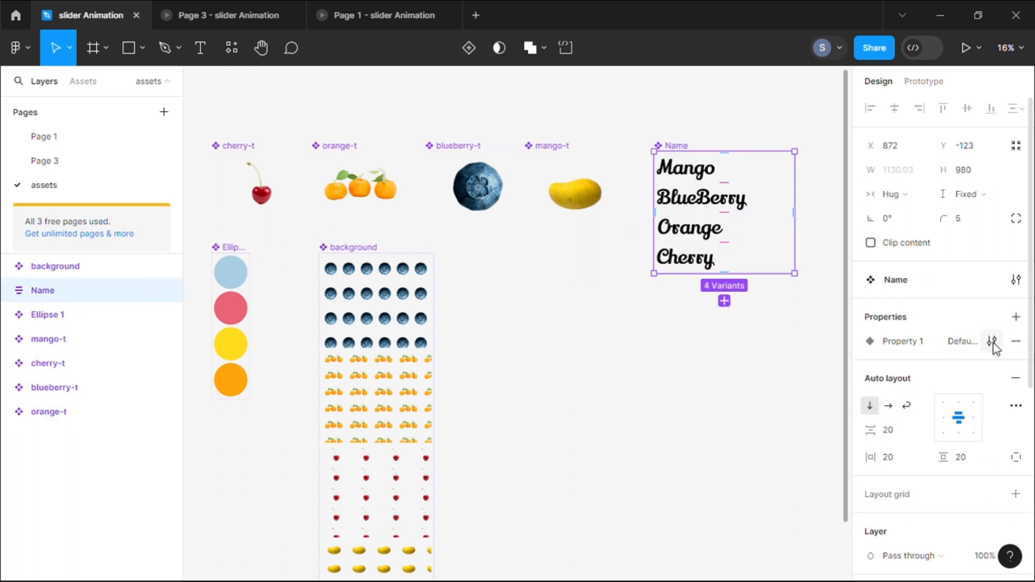
{"action": "left_click", "coordinate": [993, 344]}
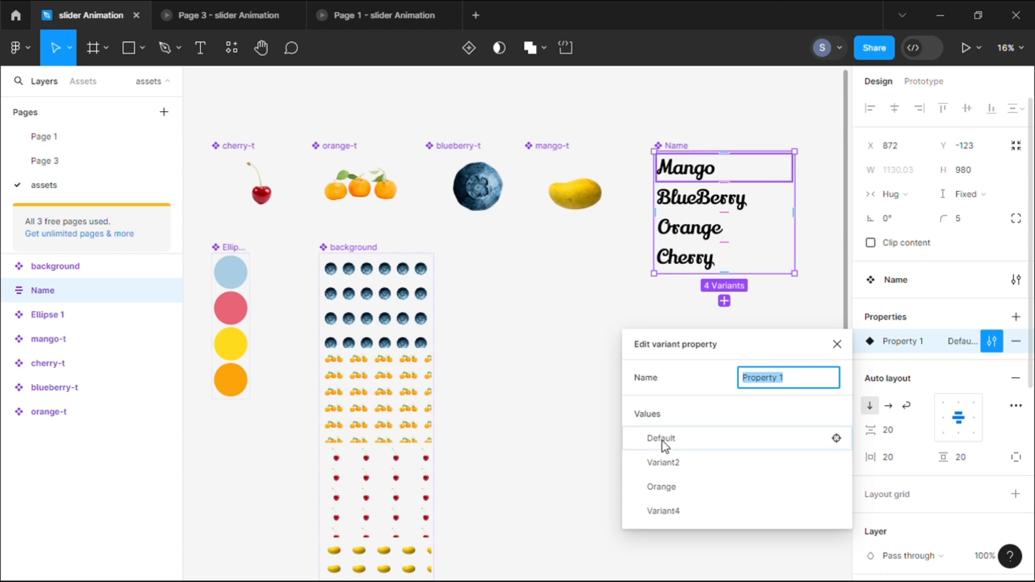
{"action": "left_click", "coordinate": [580, 322]}
- Inspect the variant property values of the Ellipse 1 and background component sets
{"action": "left_click", "coordinate": [234, 251]}
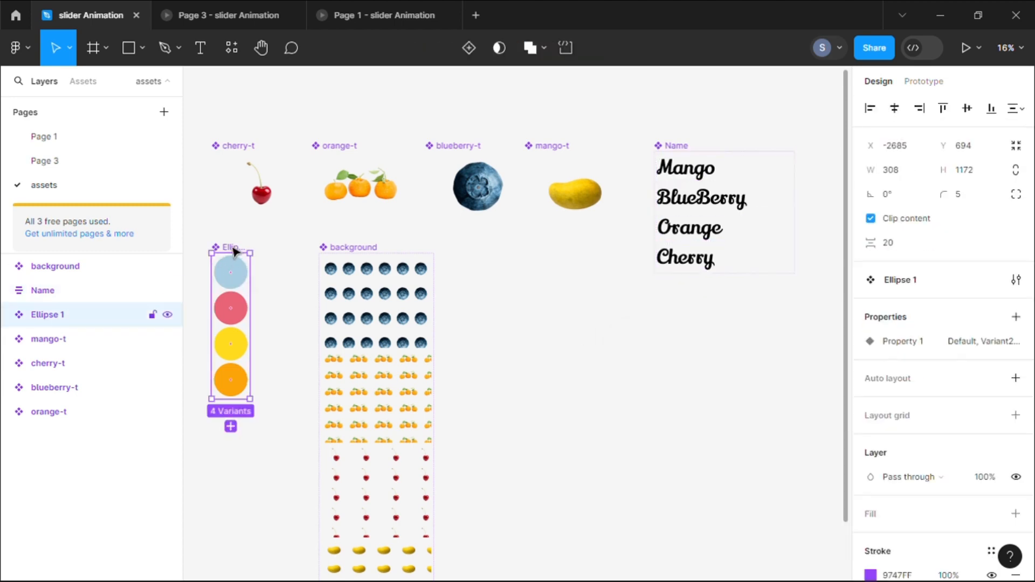
{"action": "left_click", "coordinate": [972, 342]}
{"action": "left_click", "coordinate": [992, 343]}
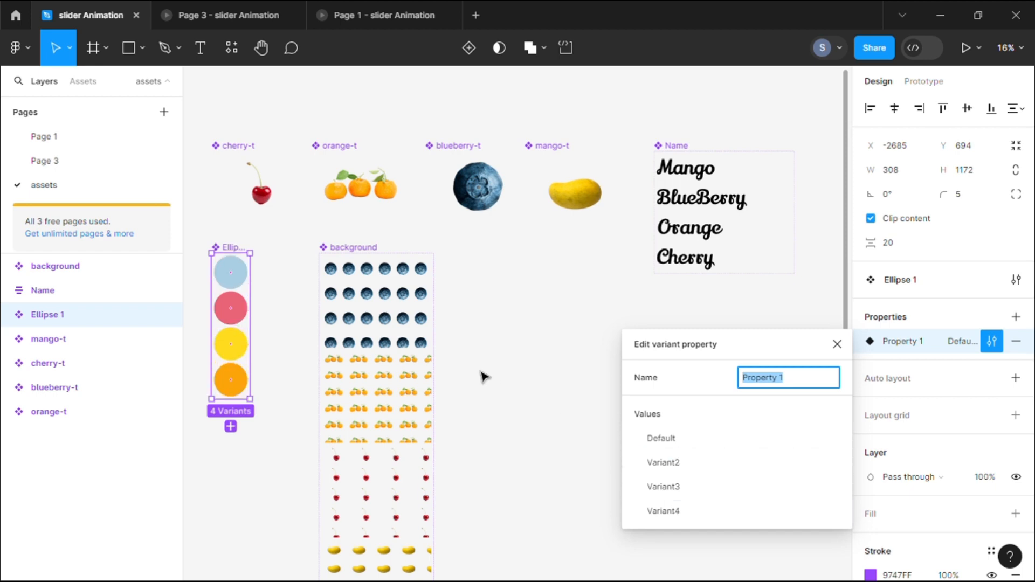
{"action": "left_click", "coordinate": [512, 350]}
{"action": "left_click", "coordinate": [360, 250]}
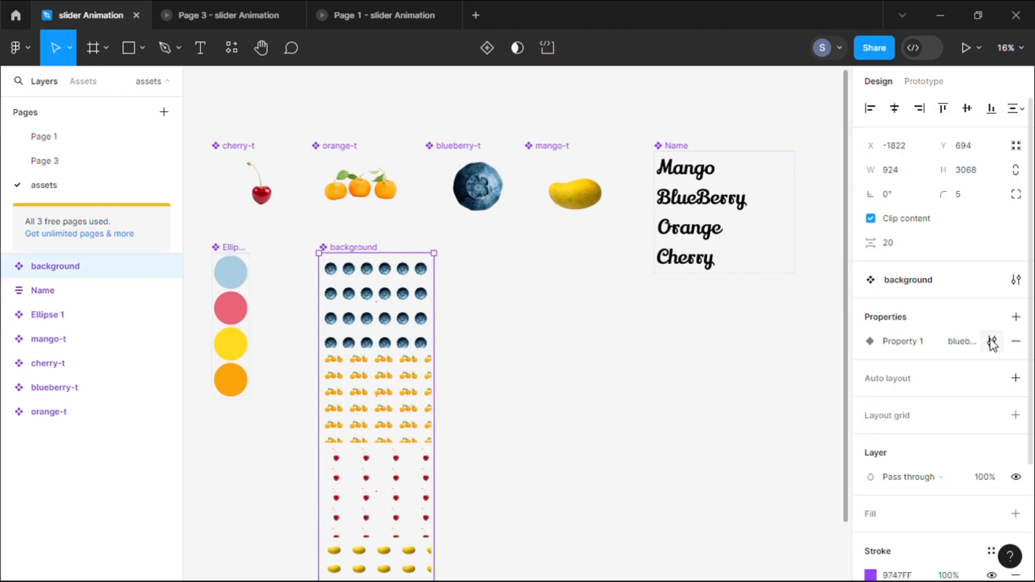
{"action": "left_click", "coordinate": [992, 341]}
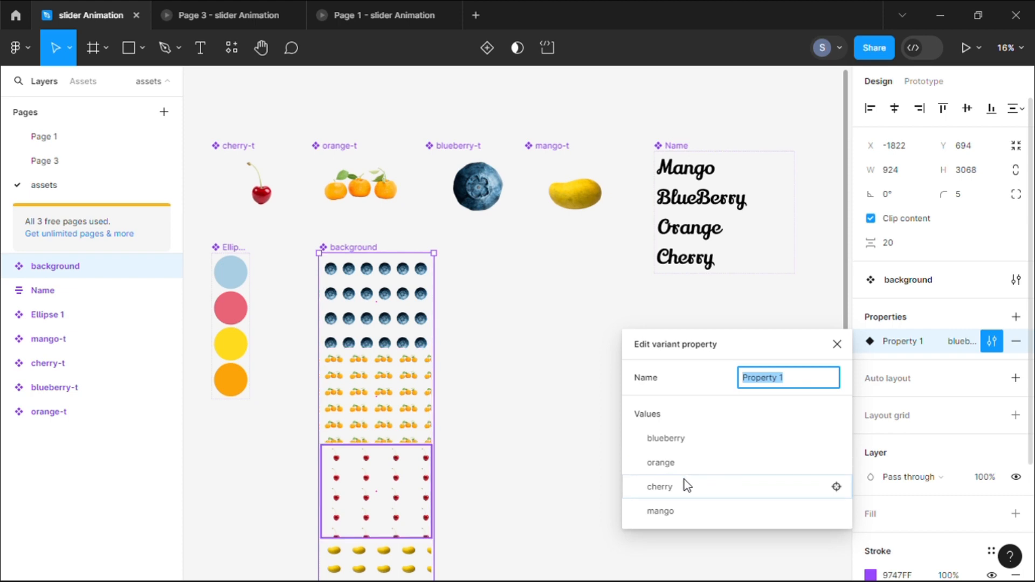
{"action": "left_click", "coordinate": [585, 438]}
- Inspect the tiled image fill settings of the blueberry variant in the background component set
{"action": "left_click", "coordinate": [382, 328]}
{"action": "scroll", "coordinate": [941, 366], "scroll_direction": "down", "scroll_amount": 5}
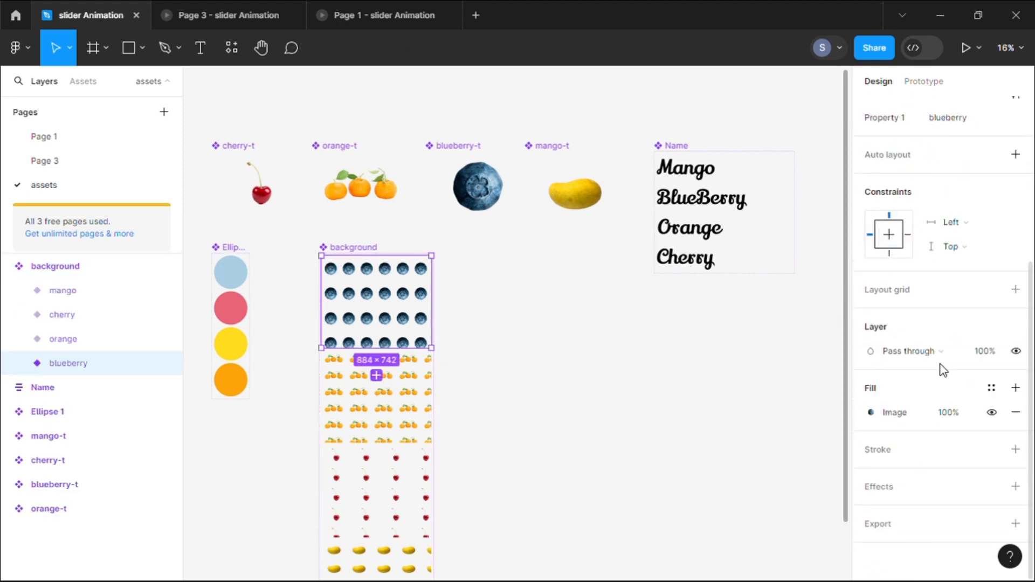
{"action": "left_click", "coordinate": [888, 417]}
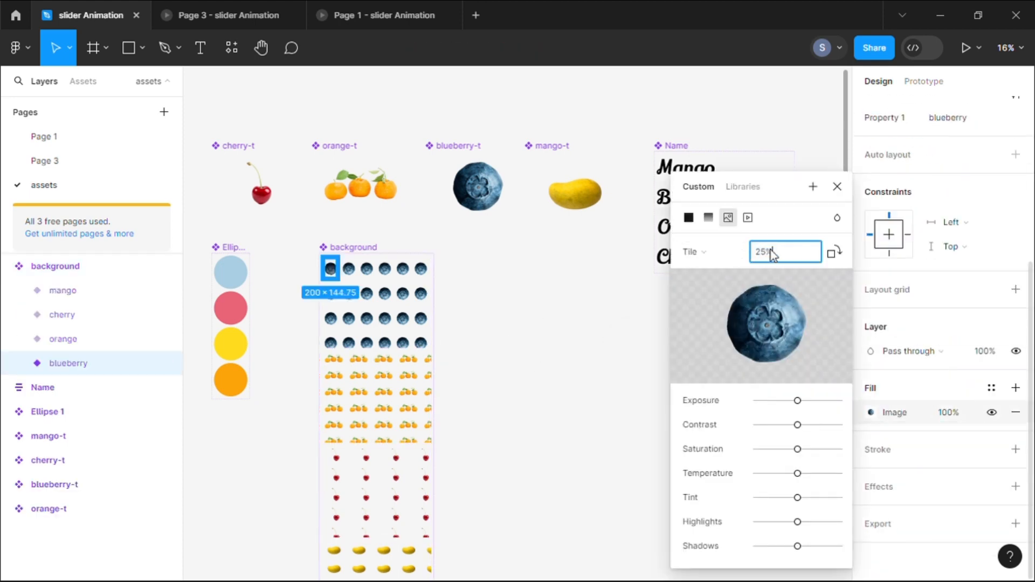
{"action": "left_click", "coordinate": [703, 252]}
{"action": "left_click", "coordinate": [685, 250]}
{"action": "left_click", "coordinate": [839, 187]}
{"action": "left_click", "coordinate": [684, 360]}
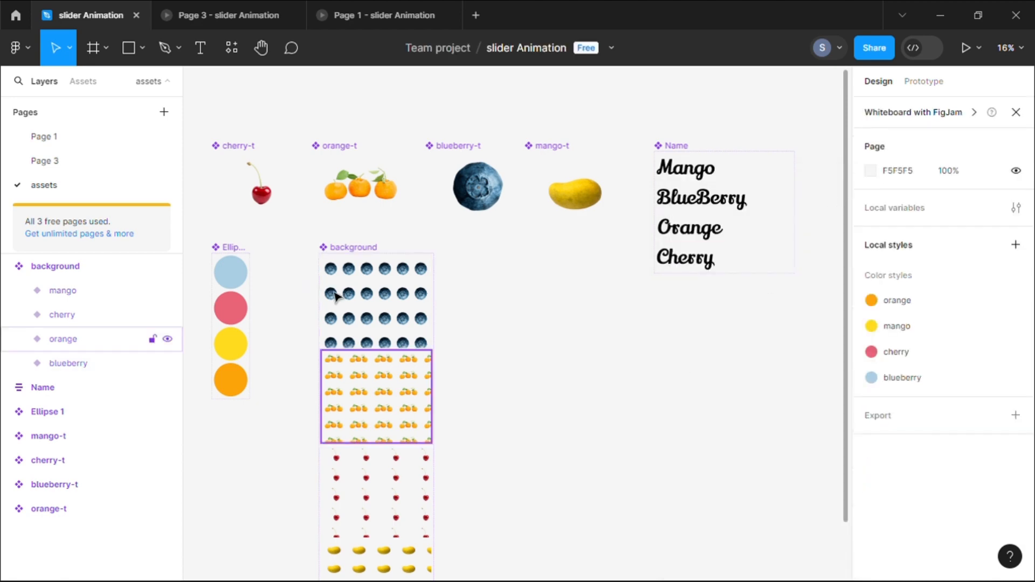
{"action": "scroll", "coordinate": [492, 442], "scroll_direction": "down", "scroll_amount": 2}
{"action": "scroll", "coordinate": [593, 286], "scroll_direction": "up", "scroll_amount": 2}
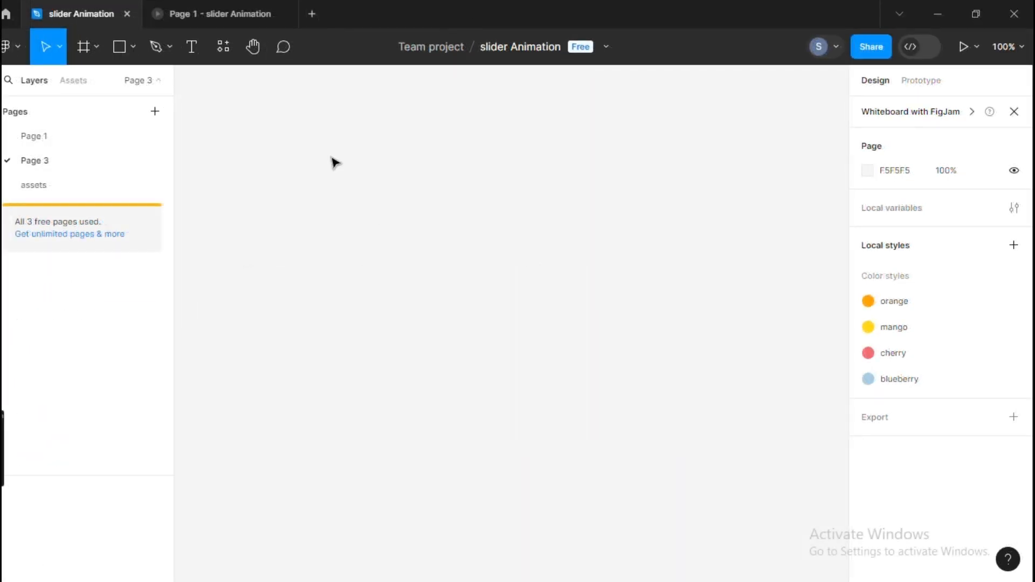
- Create a MacBook Air frame of 1280 × 832 on Page 3
{"action": "key", "text": "f"}
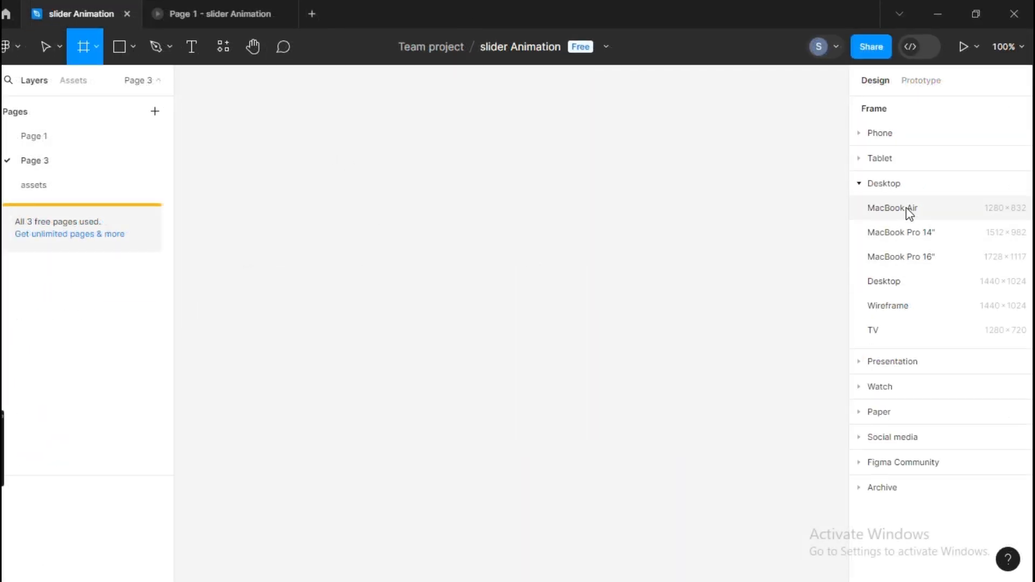
{"action": "left_click", "coordinate": [909, 213]}
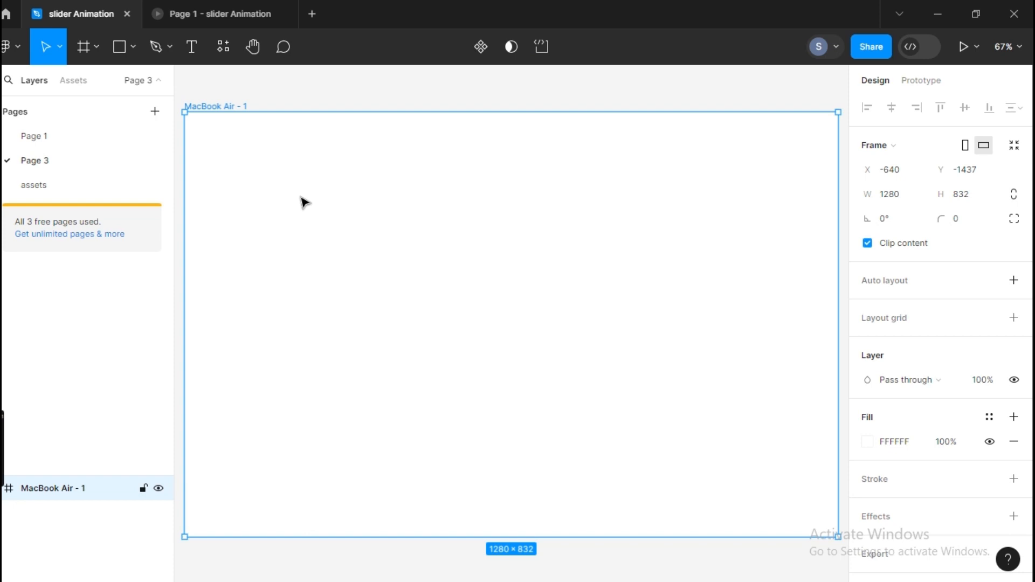
- Insert an Ellipse 1 component instance, enlarge it to about 1062 × 1062 and place it beside the MacBook Air frame
{"action": "scroll", "coordinate": [305, 202], "scroll_direction": "down", "scroll_amount": 5}
{"action": "left_click", "coordinate": [74, 80]}
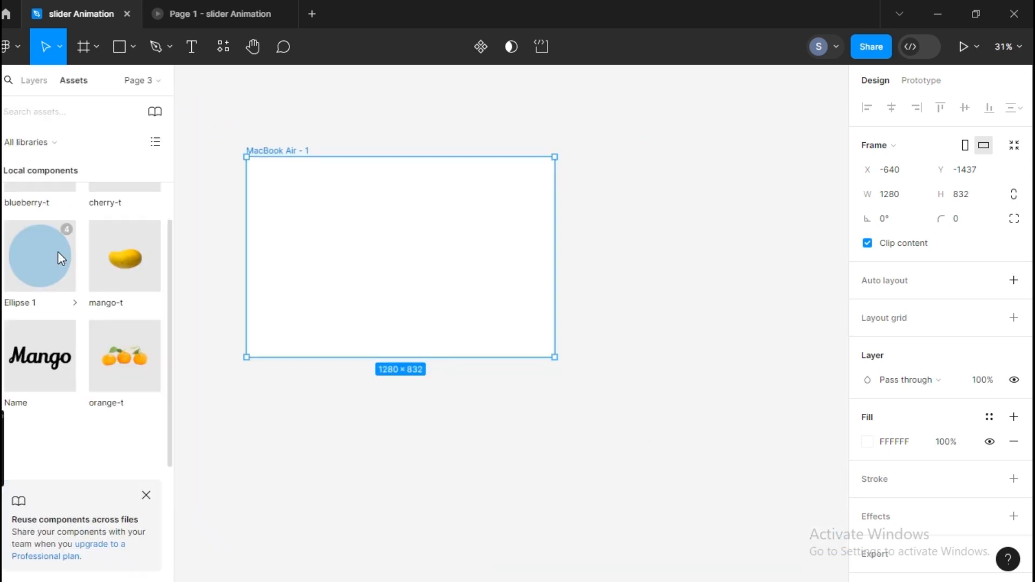
{"action": "left_click_drag", "start_coordinate": [48, 259], "coordinate": [407, 277]}
{"action": "left_click_drag", "start_coordinate": [430, 239], "coordinate": [622, 133]}
{"action": "left_click_drag", "start_coordinate": [492, 245], "coordinate": [746, 314]}
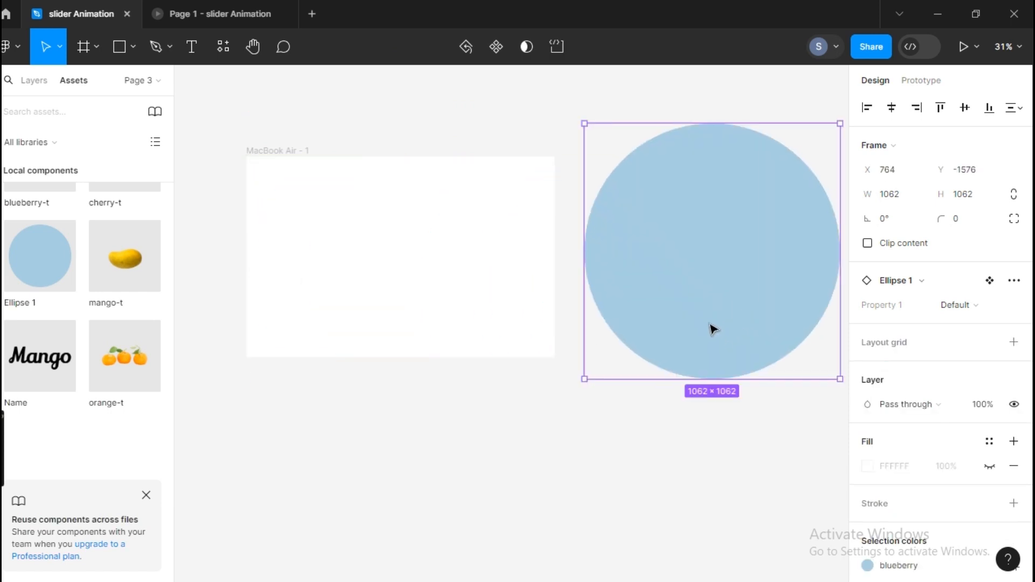
- Centre the large circle inside the MacBook Air frame and enlarge it to about 1603 × 1603 so it covers the whole frame
{"action": "mouse_move", "coordinate": [839, 124]}
{"action": "left_mouse_down"}
{"action": "mouse_move", "coordinate": [800, 153]}
{"action": "mouse_move", "coordinate": [833, 122]}
{"action": "left_mouse_up"}
{"action": "left_click_drag", "start_coordinate": [749, 227], "coordinate": [436, 240]}
{"action": "left_click_drag", "start_coordinate": [522, 394], "coordinate": [627, 498]}
{"action": "left_click_drag", "start_coordinate": [463, 311], "coordinate": [412, 248]}
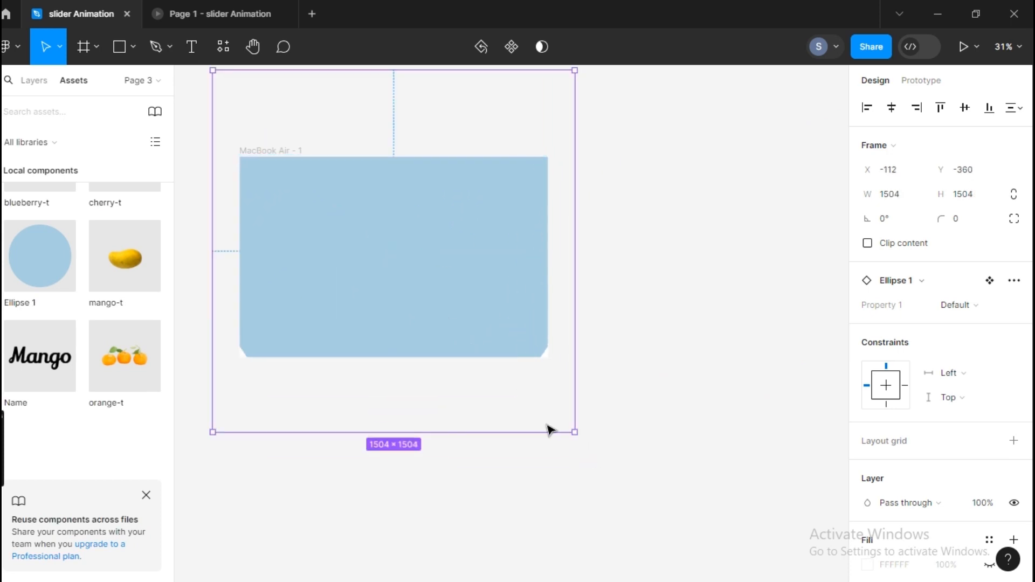
{"action": "left_click_drag", "start_coordinate": [576, 434], "coordinate": [598, 456]}
{"action": "mouse_move", "coordinate": [457, 342]}
{"action": "left_mouse_down"}
{"action": "mouse_move", "coordinate": [445, 318]}
{"action": "mouse_move", "coordinate": [448, 329]}
{"action": "left_mouse_up"}
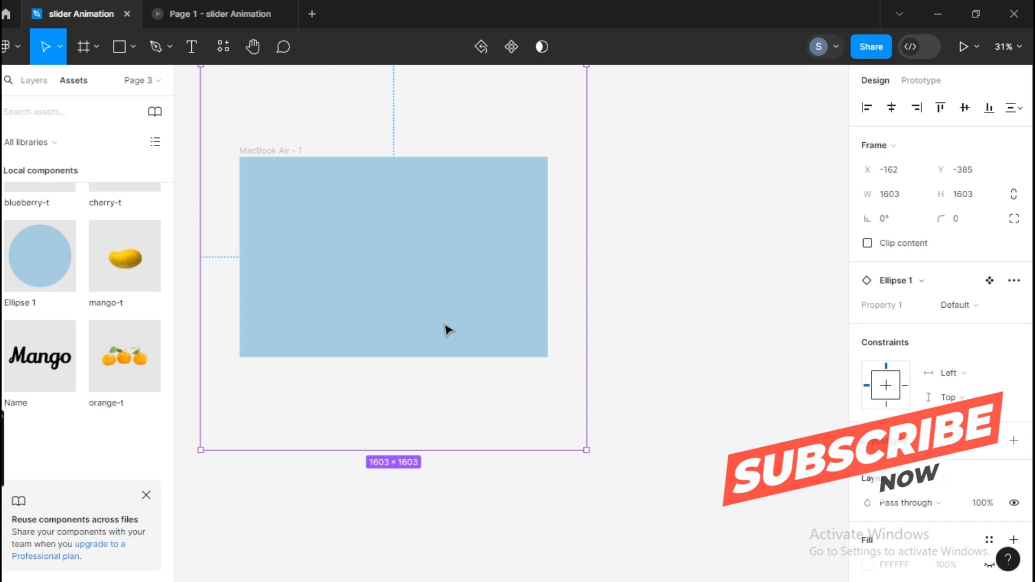
- Place two 108 × 108 Ellipse 1 instances, centred horizontally just above and just below the MacBook Air frame
{"action": "scroll", "coordinate": [725, 305], "scroll_direction": "down", "scroll_amount": 1}
{"action": "scroll", "coordinate": [725, 304], "scroll_direction": "down", "scroll_amount": 5}
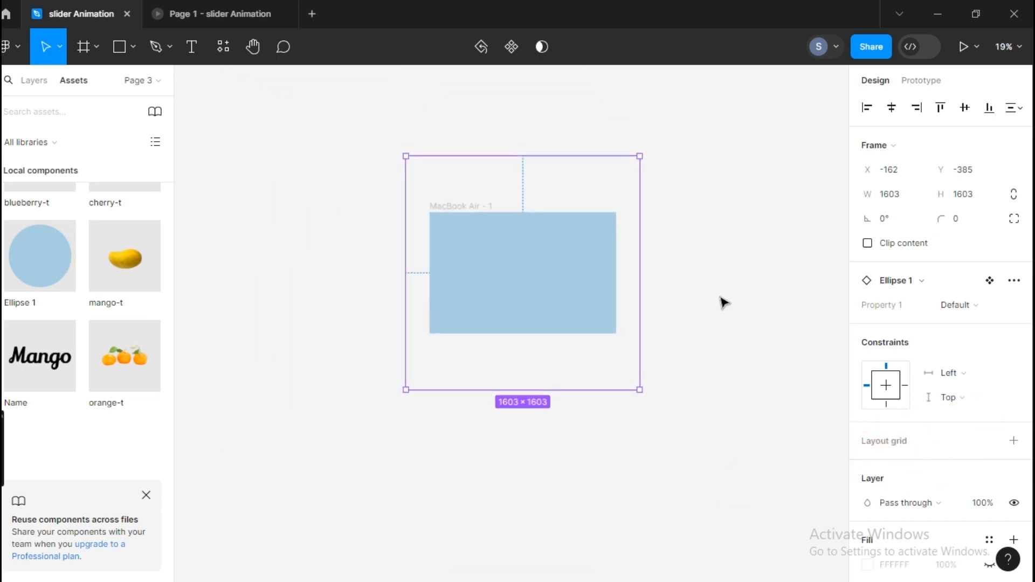
{"action": "left_click_drag", "start_coordinate": [32, 275], "coordinate": [543, 443]}
{"action": "left_click_drag", "start_coordinate": [552, 404], "coordinate": [553, 330]}
- Rename the layer of the small circle below the frame to Ellipse 3
{"action": "left_click", "coordinate": [34, 79]}
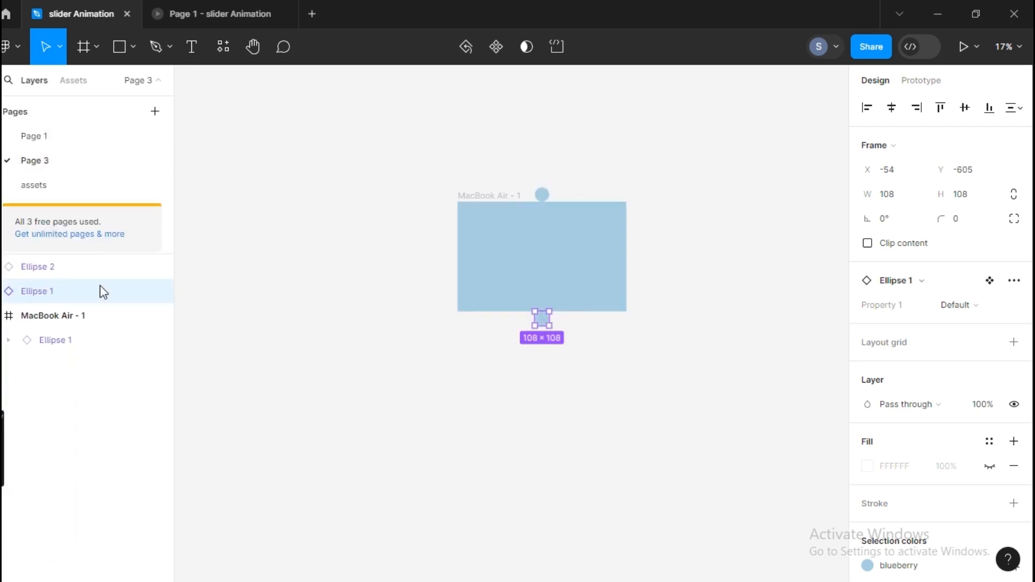
{"action": "left_click", "coordinate": [44, 269]}
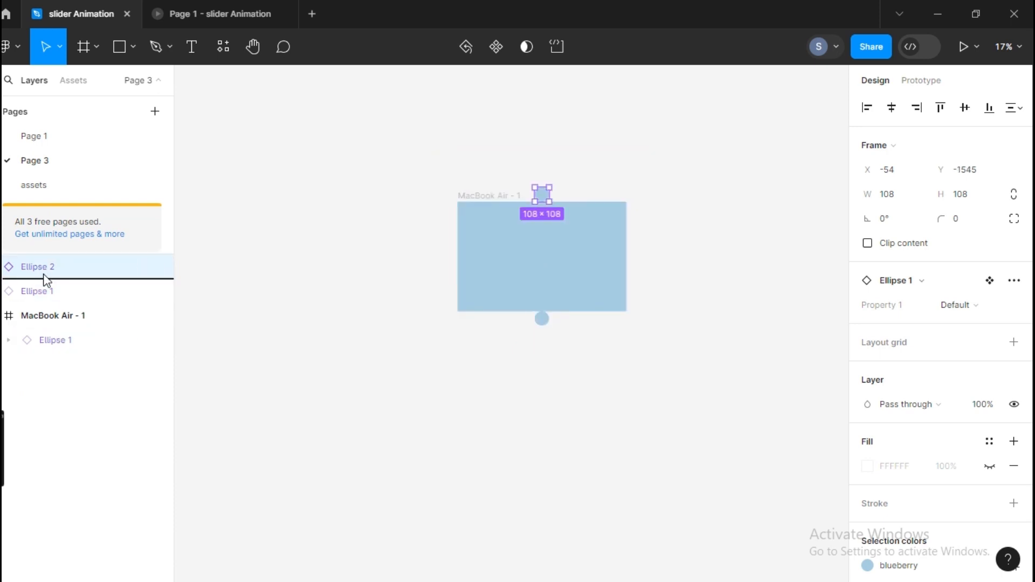
{"action": "left_click", "coordinate": [56, 341]}
{"action": "left_click", "coordinate": [42, 293]}
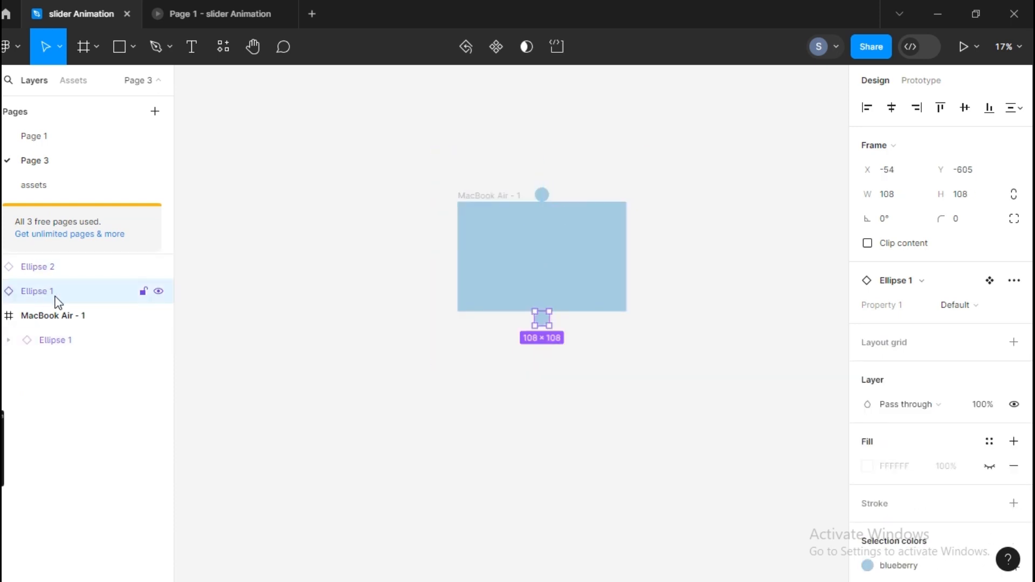
{"action": "right_click", "coordinate": [41, 295]}
{"action": "key", "text": "ctrl+r"}
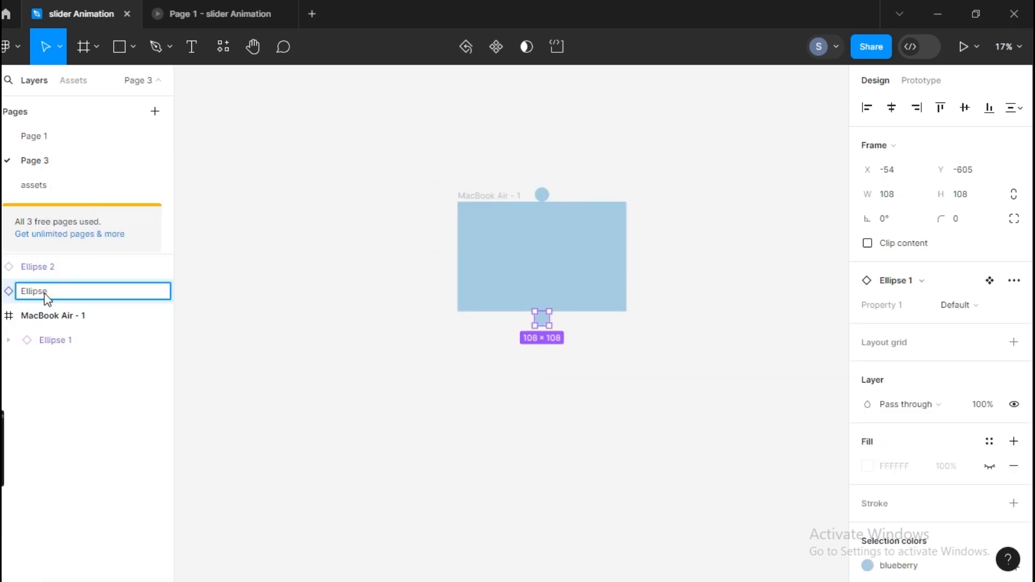
{"action": "key", "text": "BackSpace"}
{"action": "type", "text": "3"}
{"action": "left_click", "coordinate": [94, 390]}
{"action": "left_click", "coordinate": [52, 272]}
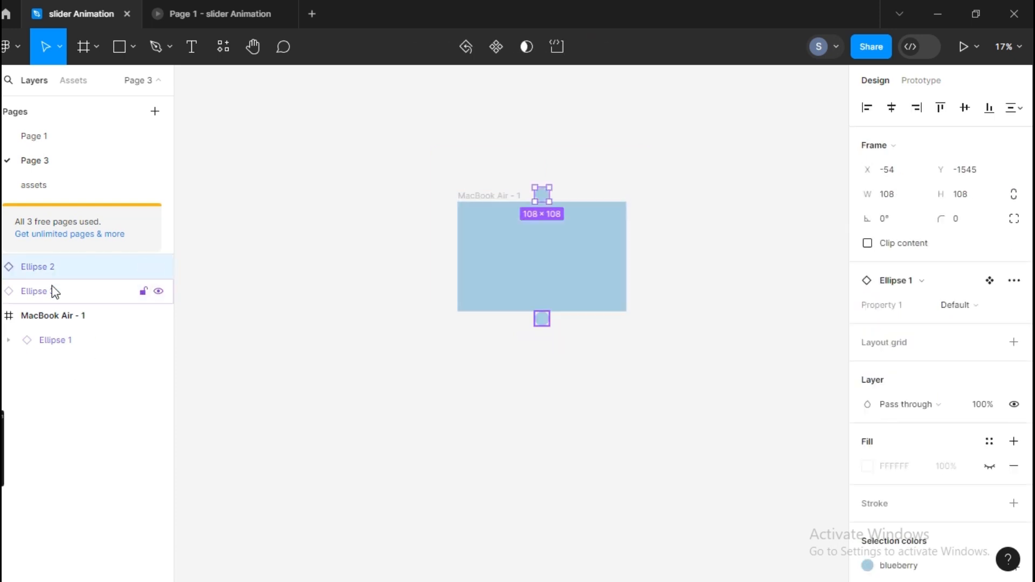
{"action": "left_click", "coordinate": [46, 294], "text": "shift"}
{"action": "key", "text": "ctrl+z"}
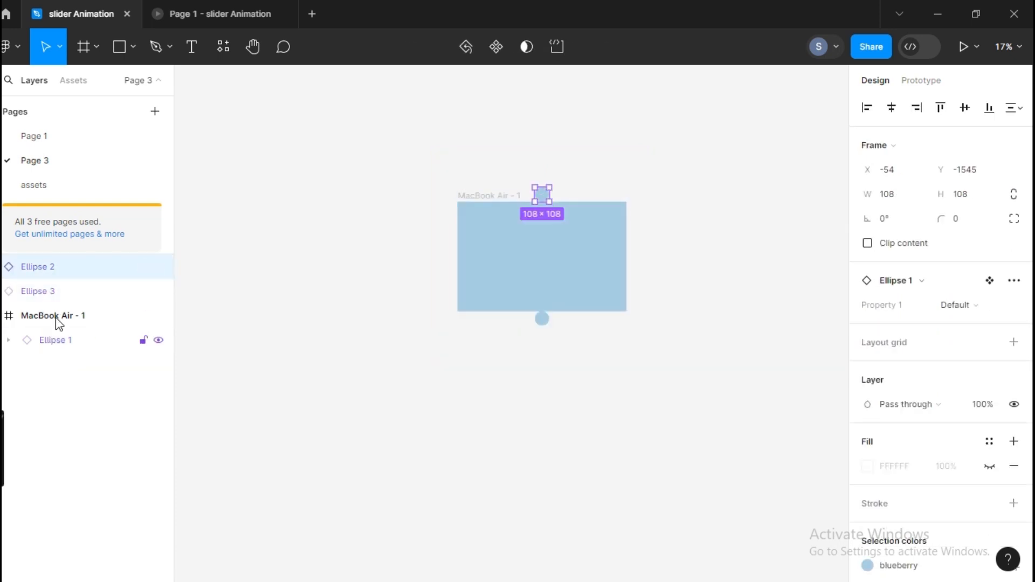
{"action": "key", "text": "ctrl+z"}
- Move the Ellipse 2 and Ellipse 3 layers into the MacBook Air - 1 frame, above Ellipse 1 in the layer order
{"action": "left_click", "coordinate": [61, 267]}
{"action": "left_click", "coordinate": [61, 268], "text": "shift"}
{"action": "left_click", "coordinate": [66, 290], "text": "shift"}
{"action": "left_click", "coordinate": [63, 271], "text": "shift"}
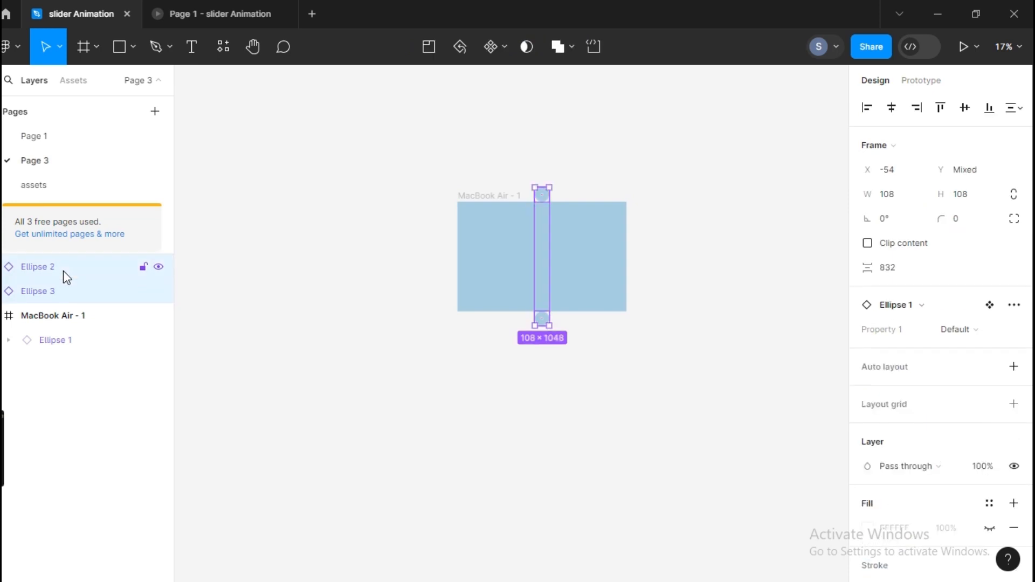
{"action": "left_click", "coordinate": [63, 271], "text": "shift"}
{"action": "left_click", "coordinate": [65, 276], "text": "shift"}
{"action": "left_click", "coordinate": [65, 276], "text": "shift"}
{"action": "left_click", "coordinate": [61, 271]}
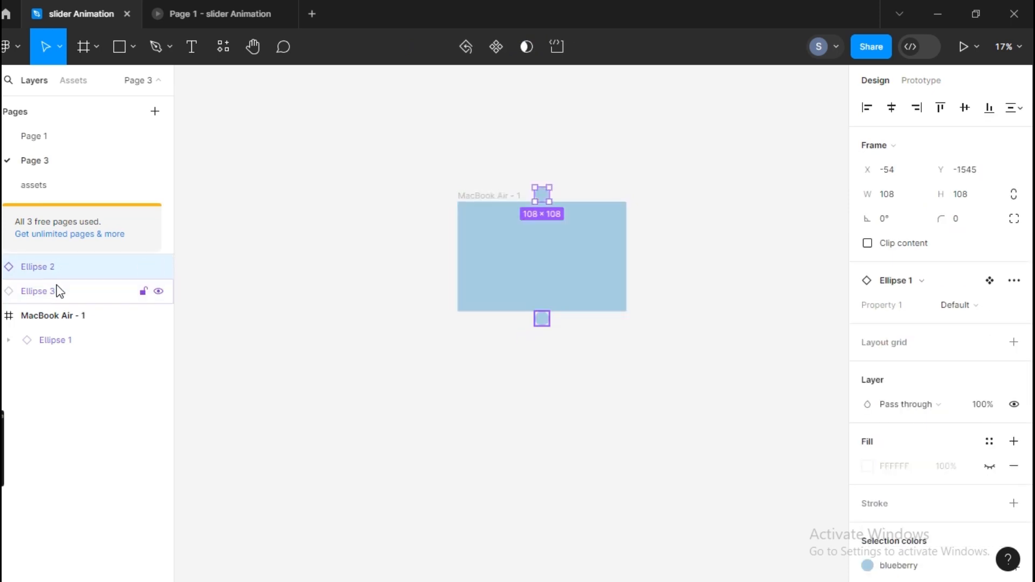
{"action": "left_click", "coordinate": [32, 291], "text": "shift"}
{"action": "left_click", "coordinate": [32, 291], "text": "shift"}
{"action": "left_click_drag", "start_coordinate": [68, 271], "coordinate": [62, 326]}
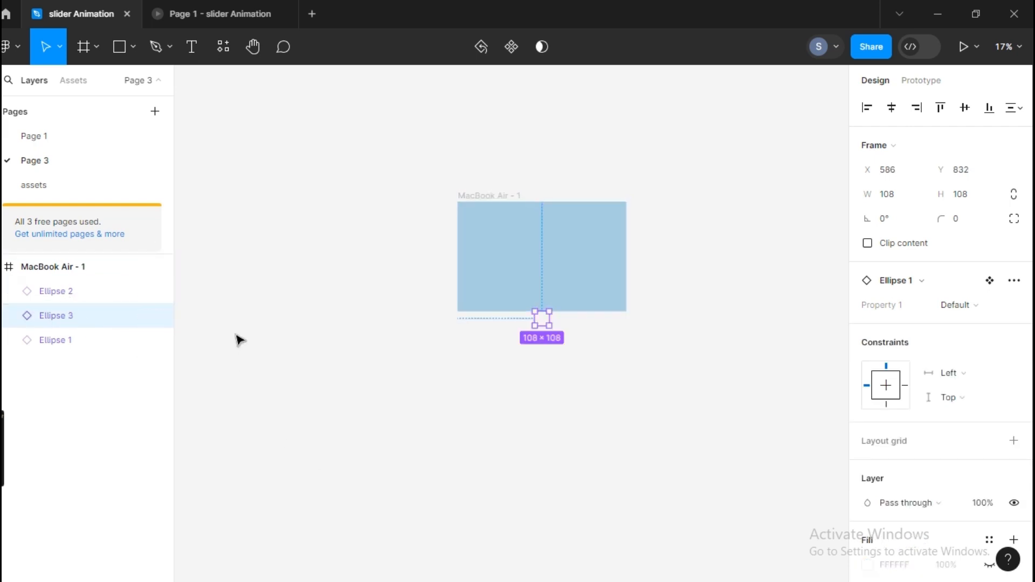
{"action": "left_click", "coordinate": [81, 341], "text": "shift"}
{"action": "left_click", "coordinate": [88, 295], "text": "shift"}
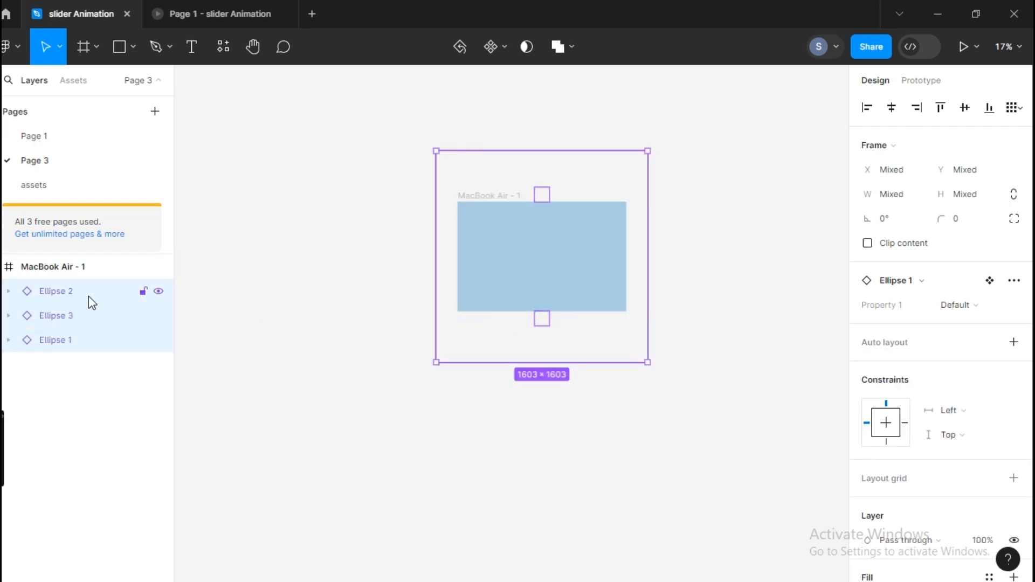
{"action": "key", "text": "ctrl+f"}
{"action": "key", "text": "Escape"}
- Wrap Ellipse 1, Ellipse 2 and Ellipse 3 in a new frame and name it bg-circles
{"action": "left_click", "coordinate": [75, 294]}
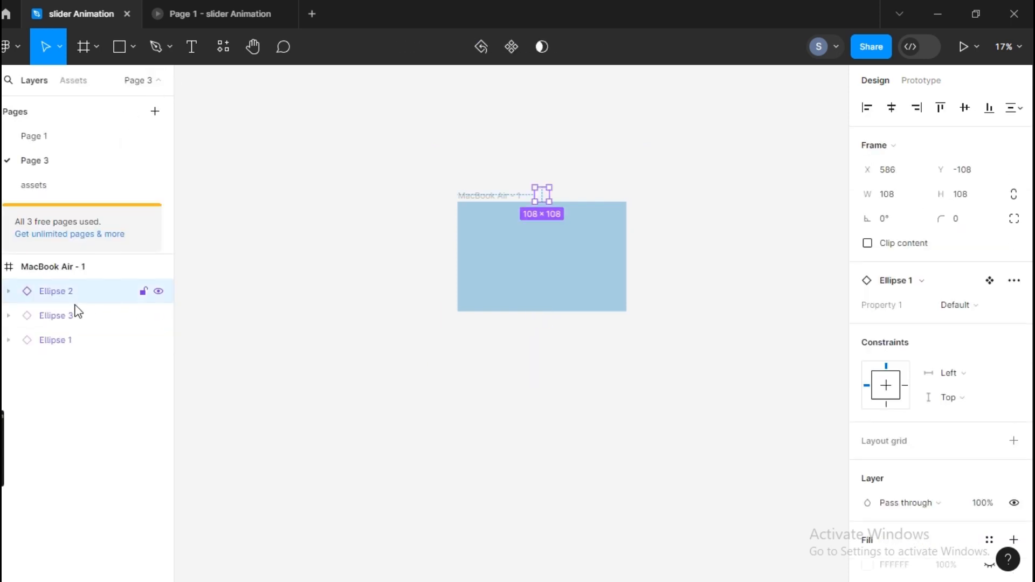
{"action": "left_click", "coordinate": [81, 340], "text": "shift"}
{"action": "right_click", "coordinate": [80, 339]}
{"action": "left_click", "coordinate": [114, 234]}
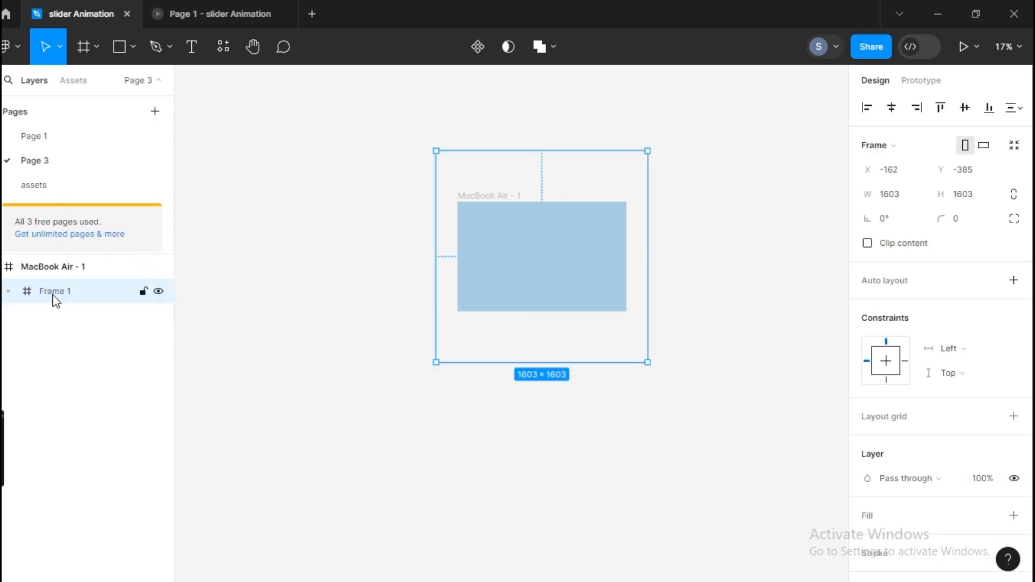
{"action": "double_click", "coordinate": [54, 291]}
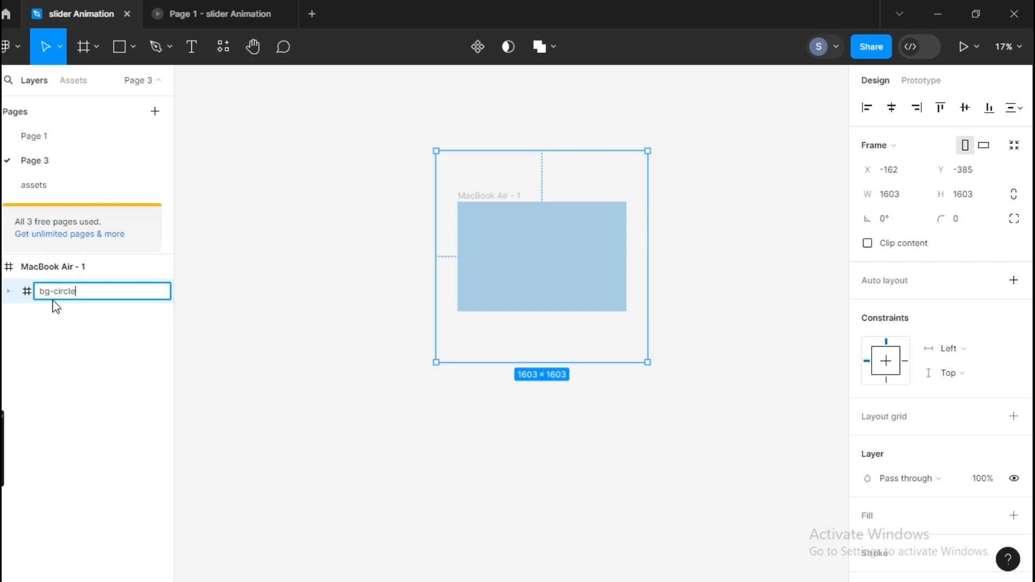
{"action": "key", "text": "Return"}
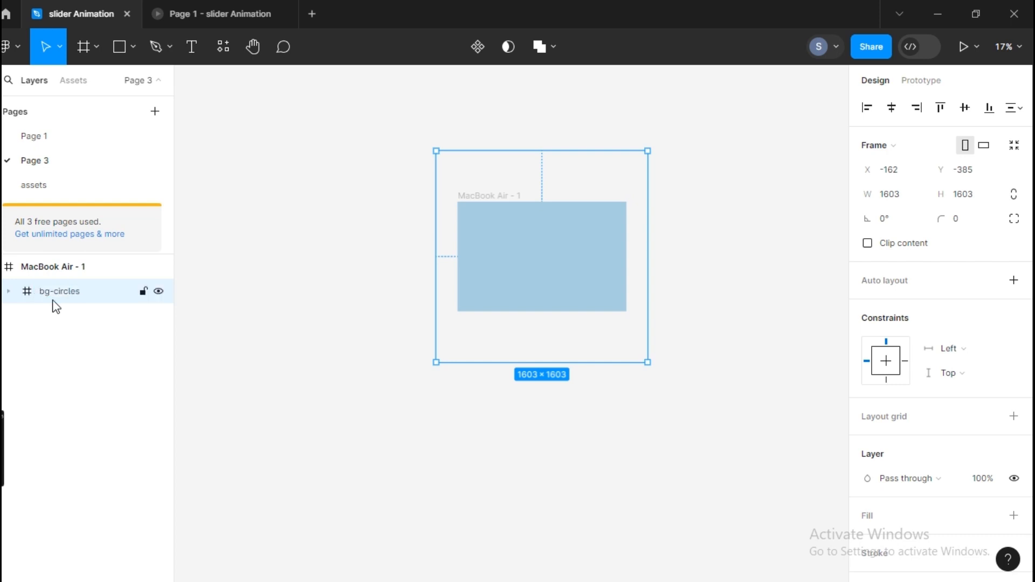
{"action": "left_click", "coordinate": [288, 321]}
- Place a blueberry-t component instance in the centre of the MacBook Air frame
{"action": "left_click", "coordinate": [73, 79]}
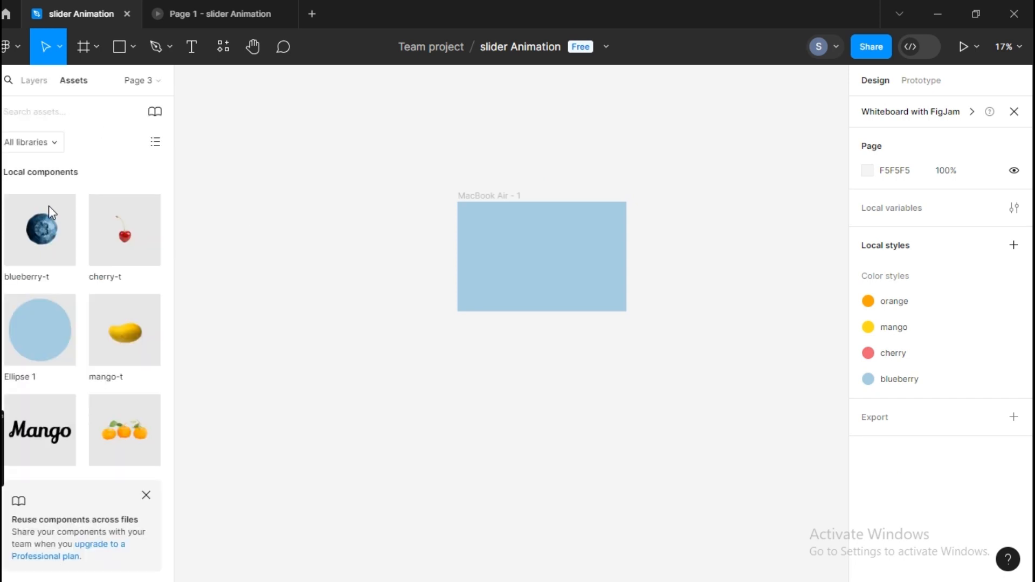
{"action": "left_click_drag", "start_coordinate": [41, 229], "coordinate": [550, 261]}
{"action": "left_click", "coordinate": [381, 429]}
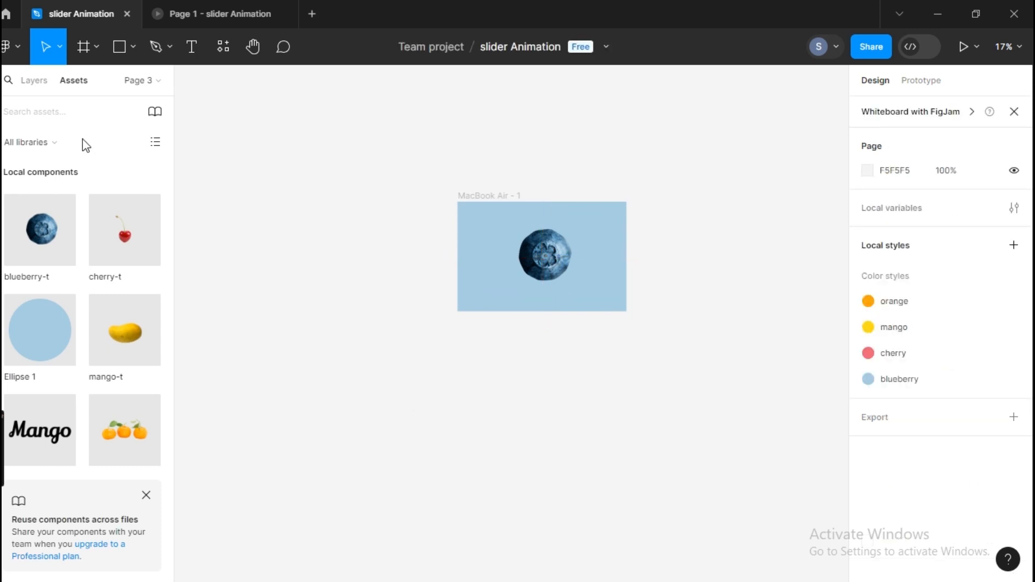
- Place a mango-t instance above the blueberry and an orange-t instance overlapping the MacBook Air frame's lower edge
{"action": "left_click_drag", "start_coordinate": [121, 380], "coordinate": [549, 205]}
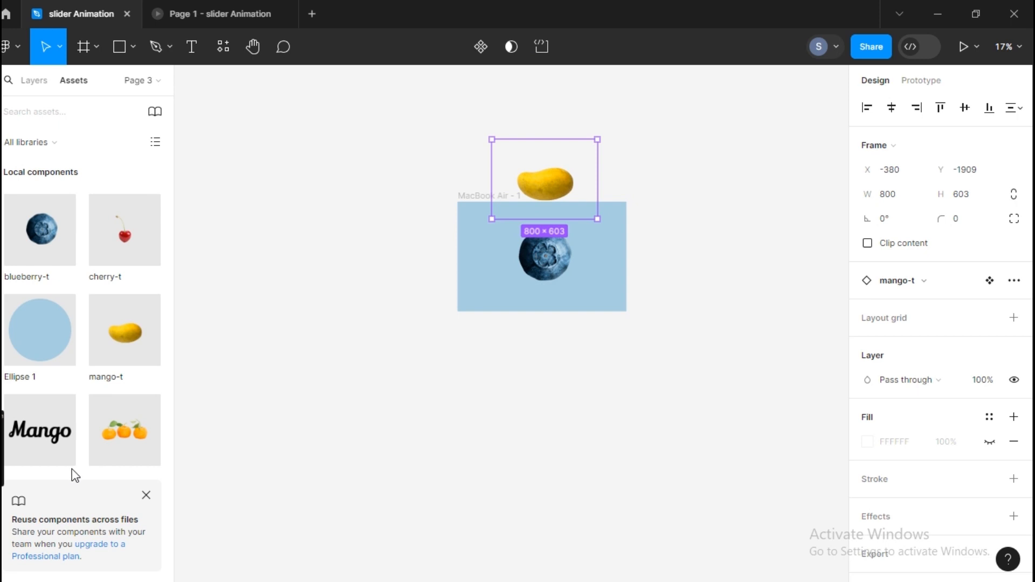
{"action": "left_click_drag", "start_coordinate": [124, 430], "coordinate": [545, 334]}
{"action": "key", "text": "alt+1"}
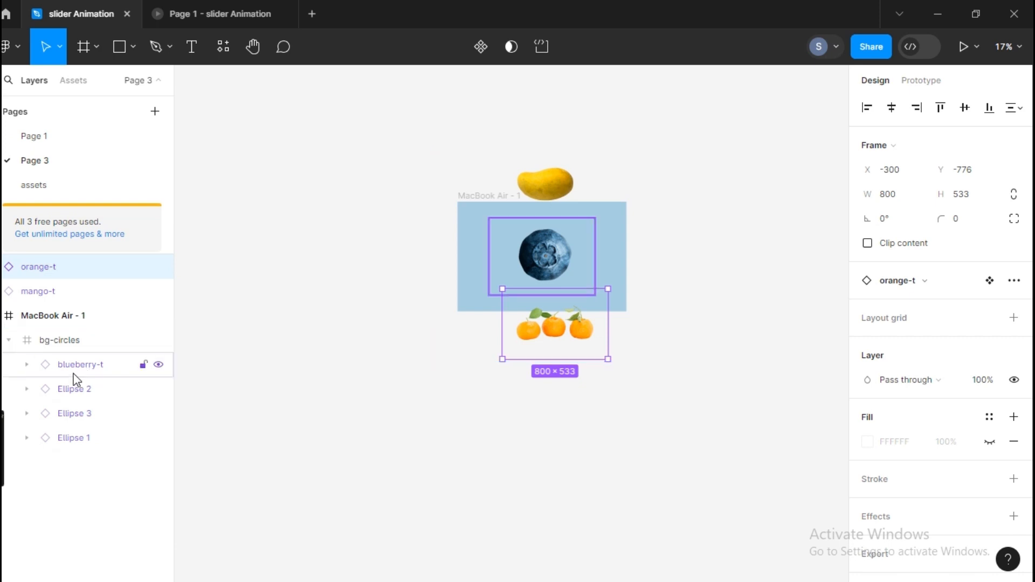
- Move the blueberry-t layer out of the bg-circles frame so it sits directly in MacBook Air - 1
{"action": "left_click_drag", "start_coordinate": [74, 377], "coordinate": [62, 335]}
{"action": "left_click", "coordinate": [59, 363]}
{"action": "left_click", "coordinate": [9, 363]}
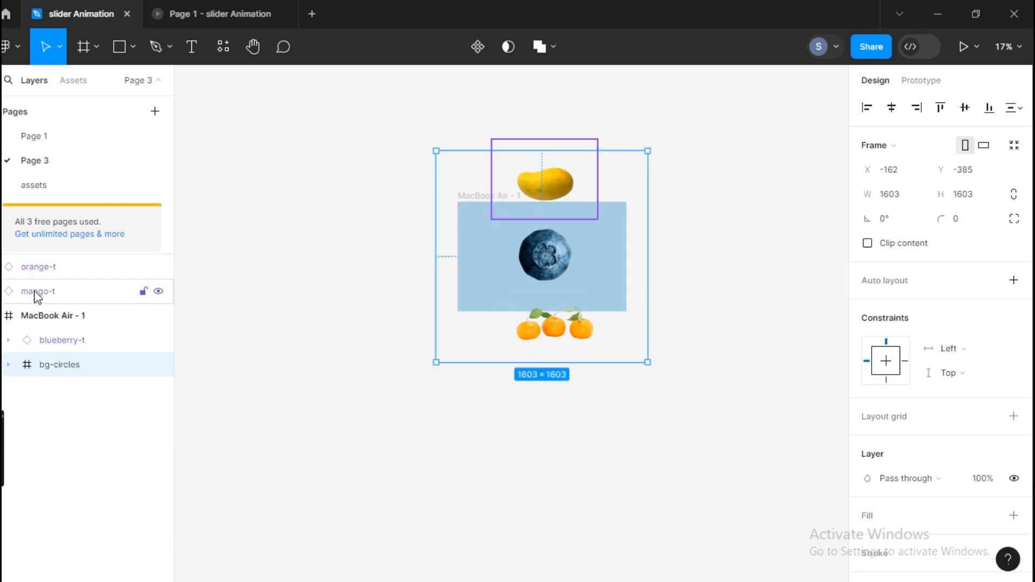
- Move mango-t and orange-t into the MacBook Air - 1 frame, with mango-t below blueberry-t and orange-t above it in the layer order
{"action": "left_click", "coordinate": [37, 294]}
{"action": "left_click_drag", "start_coordinate": [39, 300], "coordinate": [57, 351]}
{"action": "left_click_drag", "start_coordinate": [33, 266], "coordinate": [68, 308]}
- Align orange-t, blueberry-t and mango-t to one another on their horizontal centres
{"action": "left_click", "coordinate": [74, 295], "text": "ctrl"}
{"action": "left_click", "coordinate": [59, 294]}
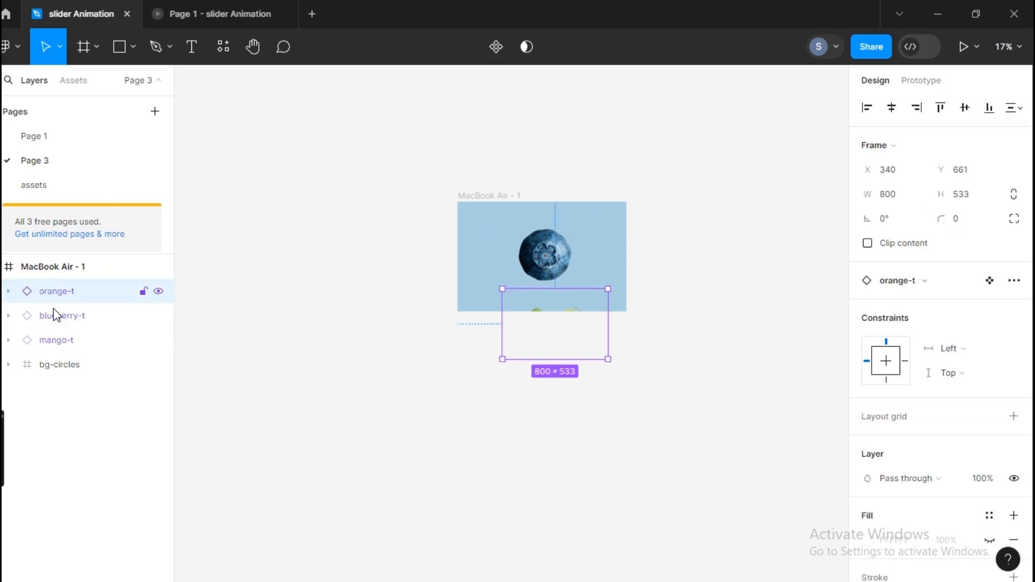
{"action": "left_click", "coordinate": [56, 315], "text": "ctrl"}
{"action": "left_click", "coordinate": [81, 339], "text": "ctrl"}
{"action": "left_click", "coordinate": [892, 107]}
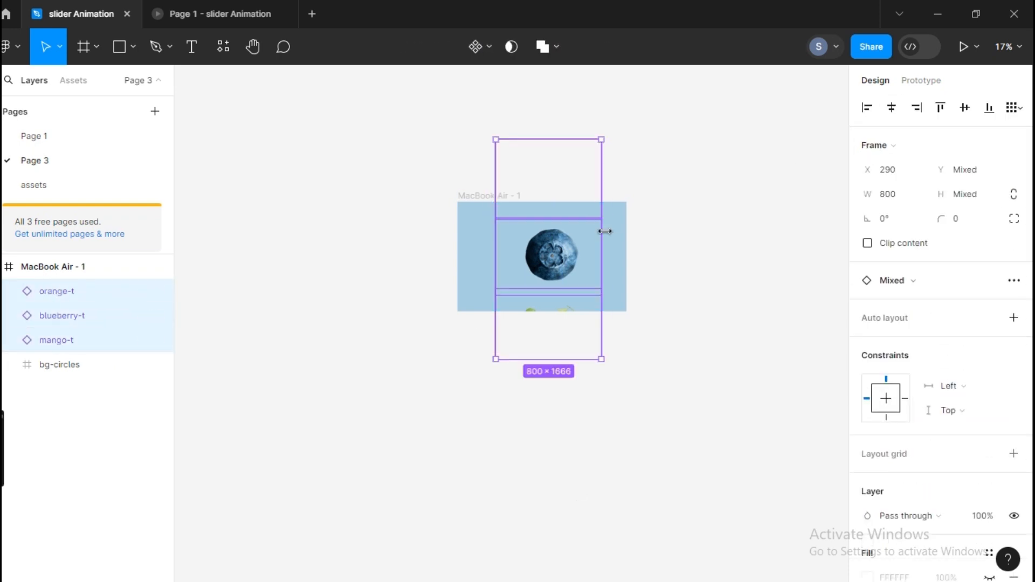
- Wrap the three fruit instances in a new frame and name it center
{"action": "right_click", "coordinate": [94, 305]}
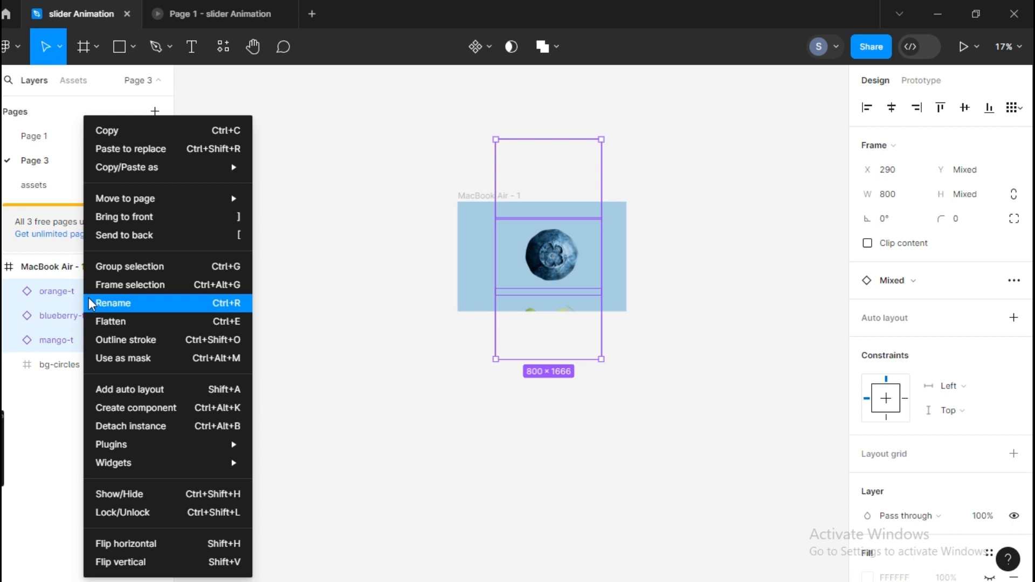
{"action": "left_click", "coordinate": [125, 282]}
{"action": "right_click", "coordinate": [55, 293]}
{"action": "left_click", "coordinate": [47, 291]}
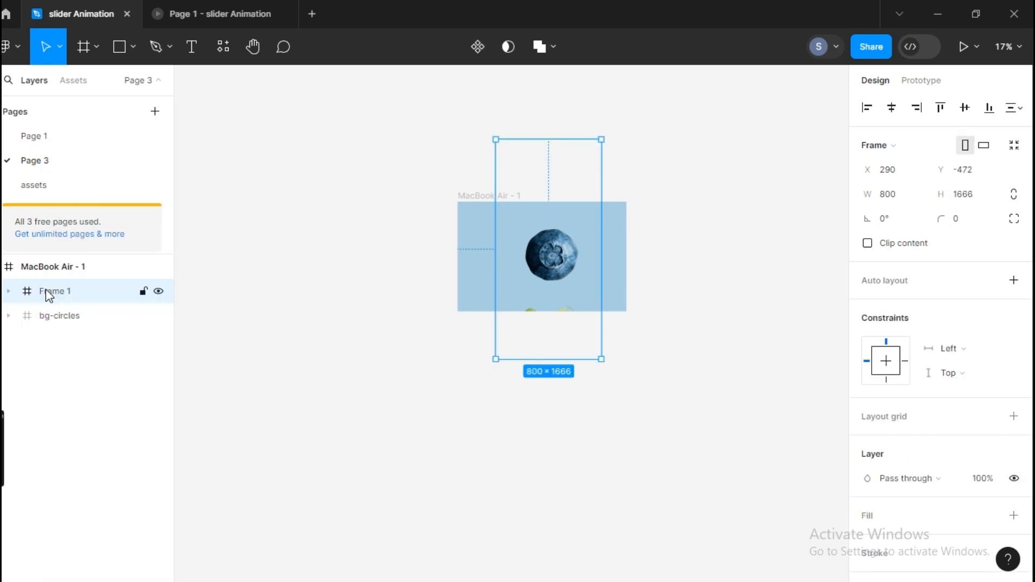
{"action": "double_click", "coordinate": [46, 290]}
{"action": "type", "text": "center"}
{"action": "key", "text": "Return"}
- Resize the orange-t and mango-t instances inside the center frame to 10 by 10
{"action": "left_click", "coordinate": [8, 291]}
{"action": "left_click", "coordinate": [78, 320]}
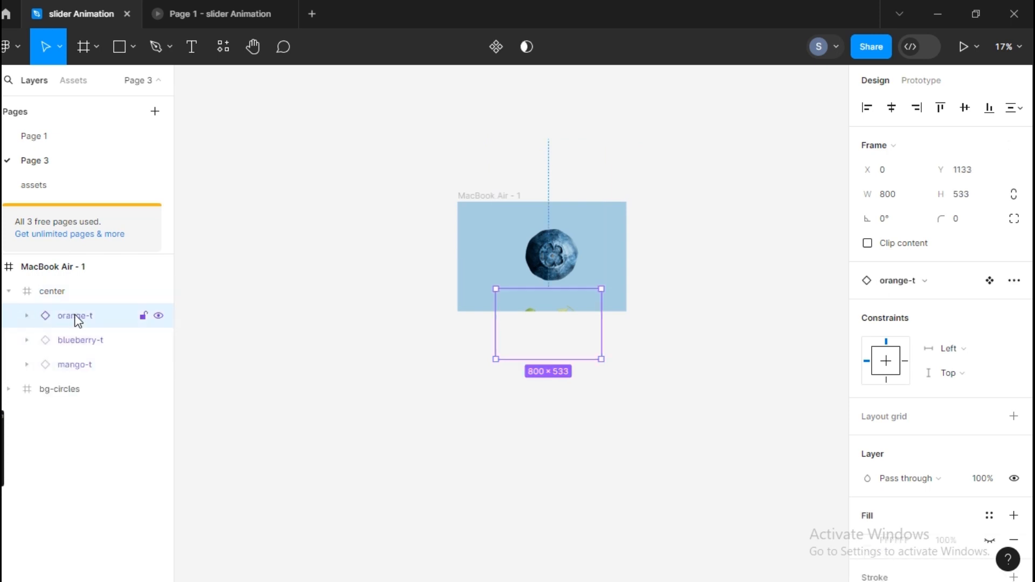
{"action": "left_click", "coordinate": [81, 365], "text": "shift"}
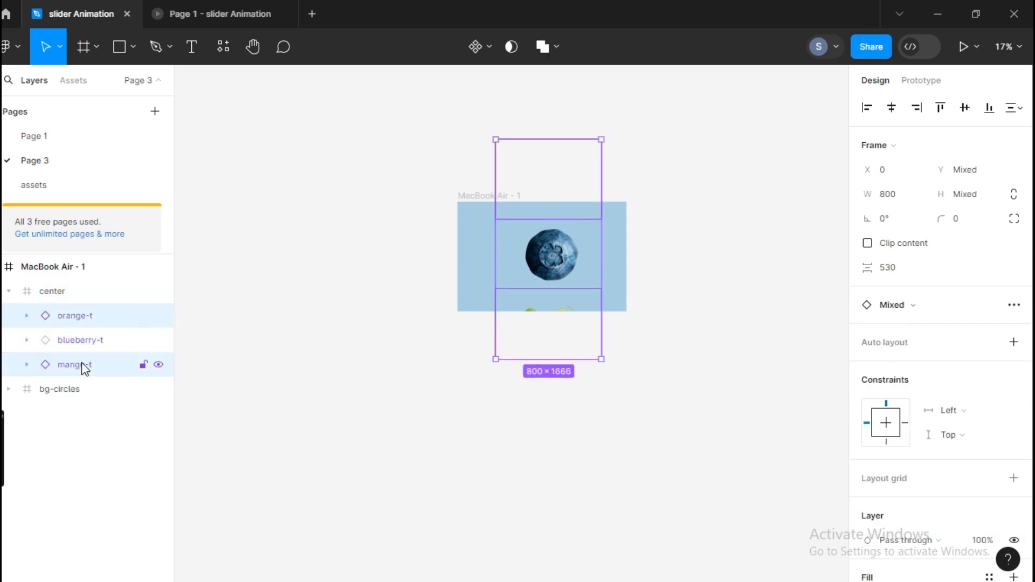
{"action": "left_click", "coordinate": [894, 200]}
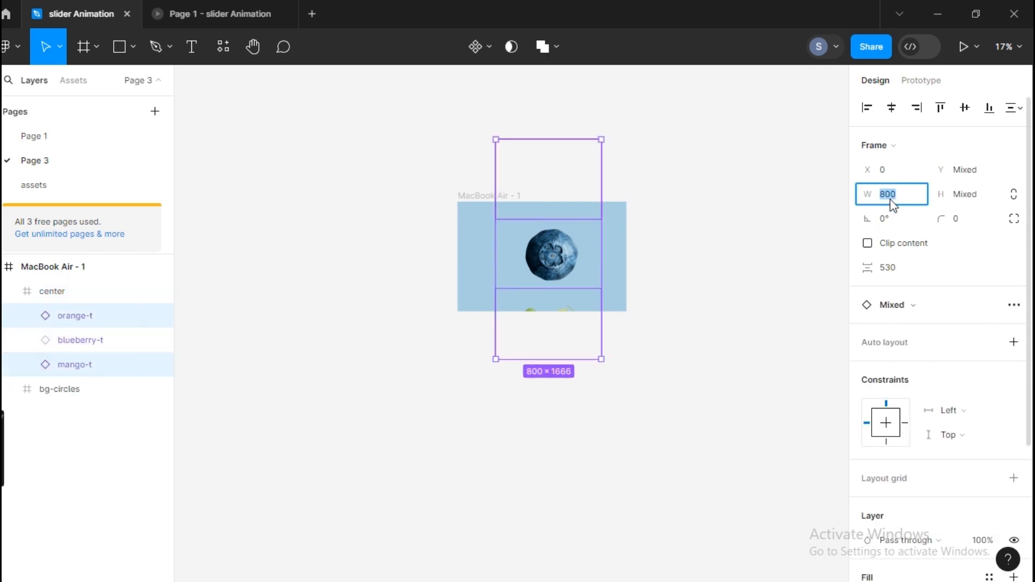
{"action": "left_click", "coordinate": [959, 196]}
{"action": "type", "text": "10"}
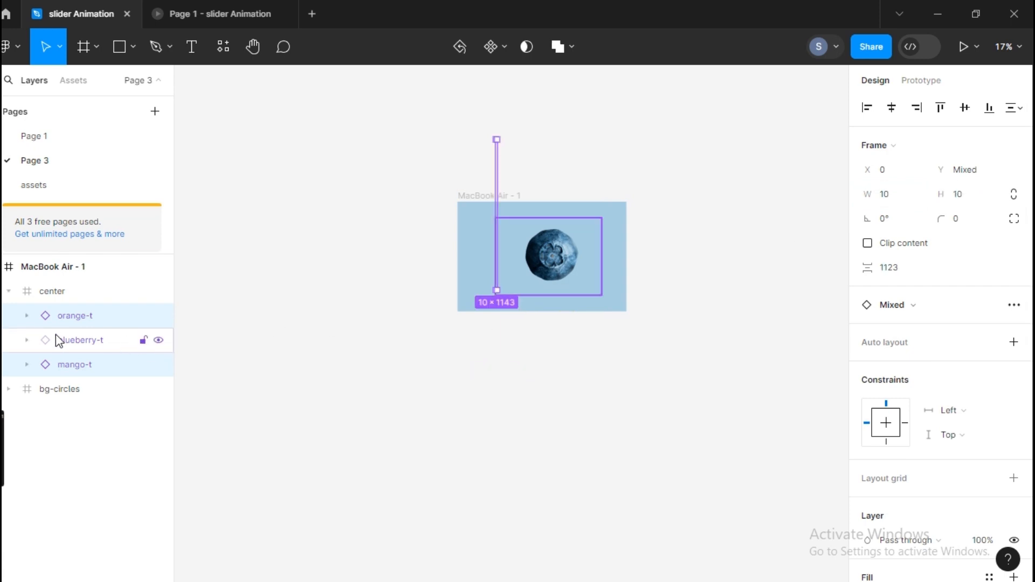
- Align the horizontal centres of orange-t, blueberry-t and mango-t, and collapse the center frame's layers
{"action": "left_click", "coordinate": [81, 340], "text": "shift"}
{"action": "left_click", "coordinate": [891, 107]}
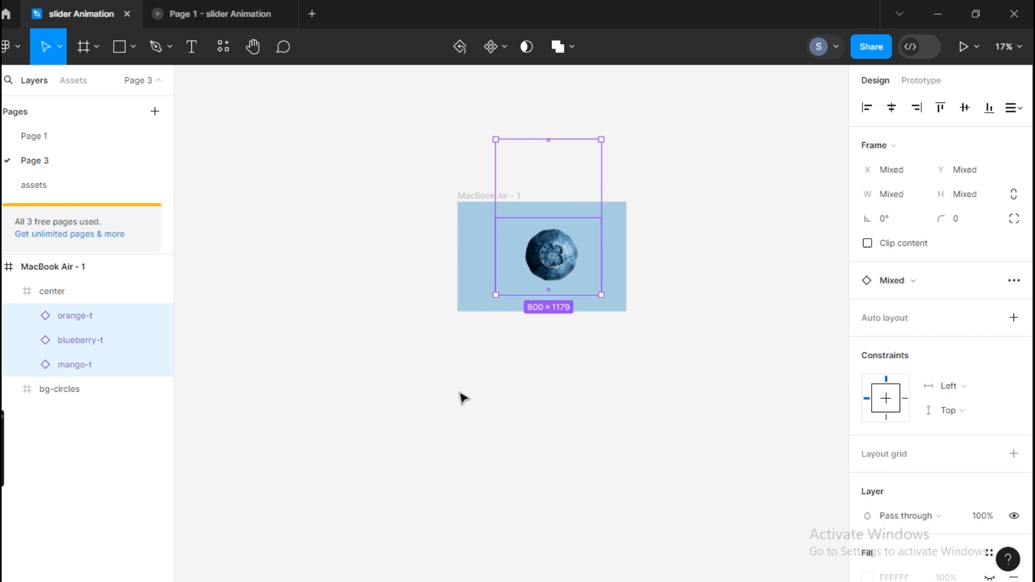
{"action": "left_click", "coordinate": [436, 411]}
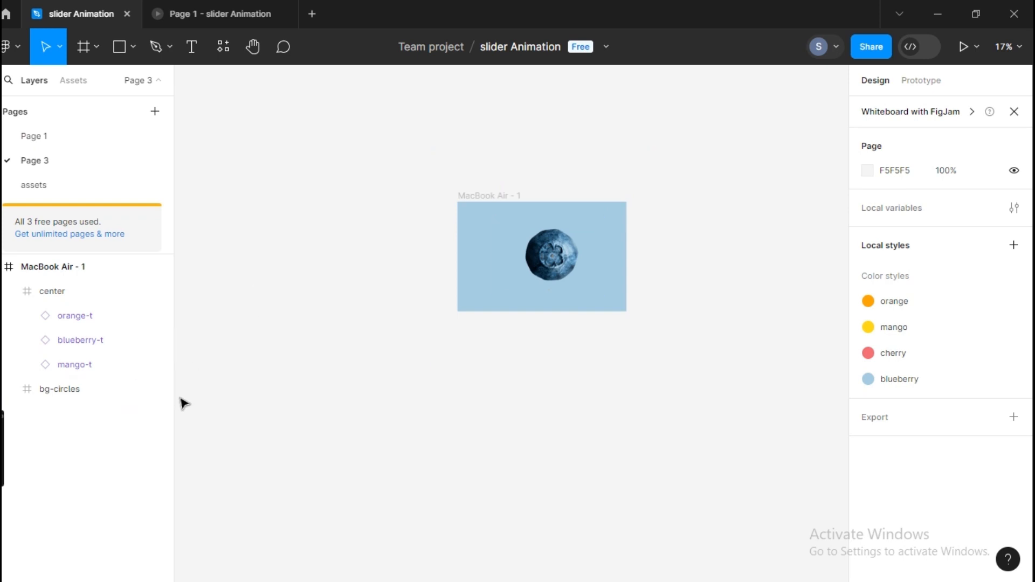
{"action": "left_click", "coordinate": [16, 291]}
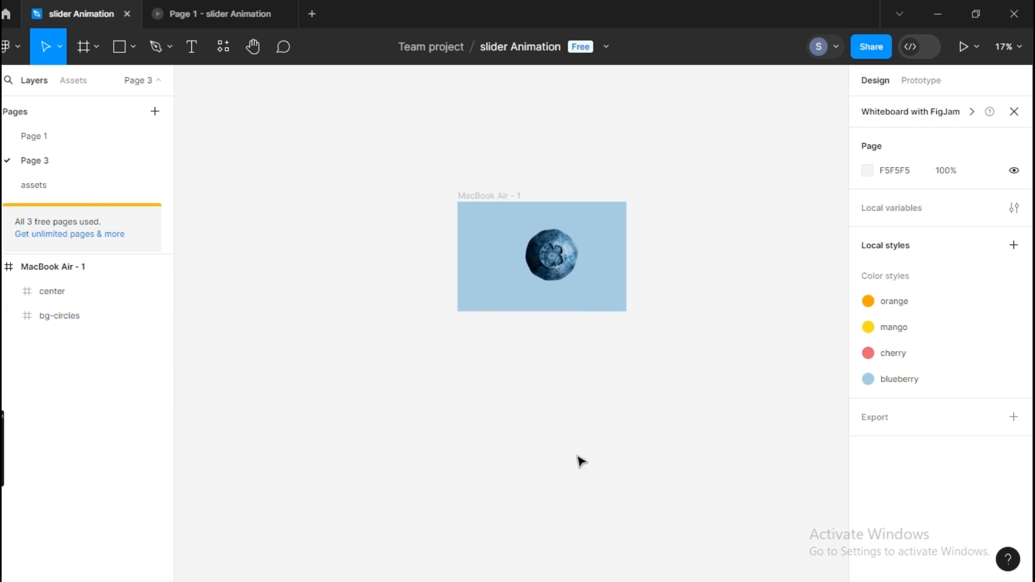
- Place a Name component instance over the blueberry image and set its Property 1 to Variant2
{"action": "left_click", "coordinate": [74, 80]}
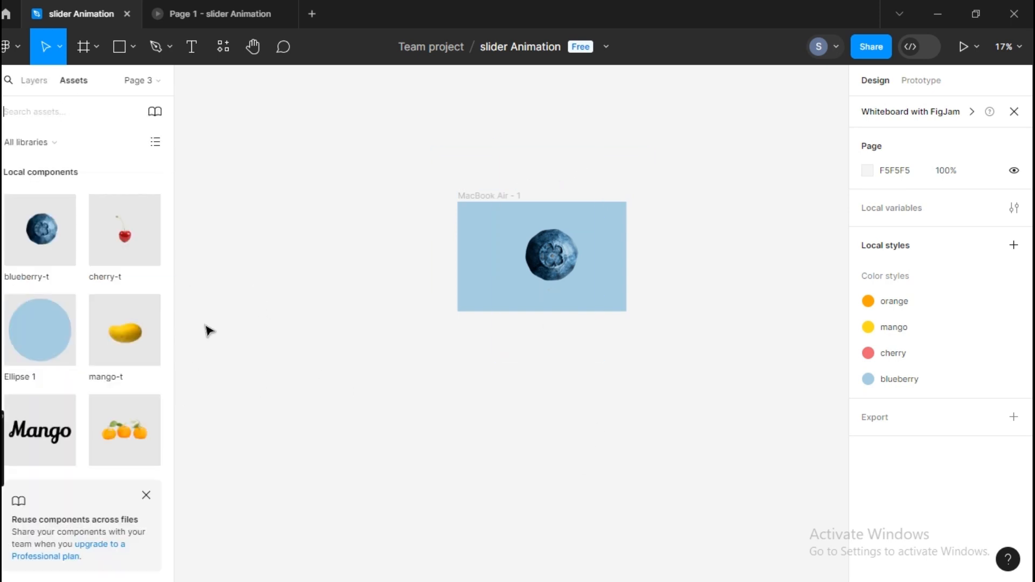
{"action": "left_click_drag", "start_coordinate": [35, 440], "coordinate": [557, 266]}
{"action": "left_click", "coordinate": [959, 304]}
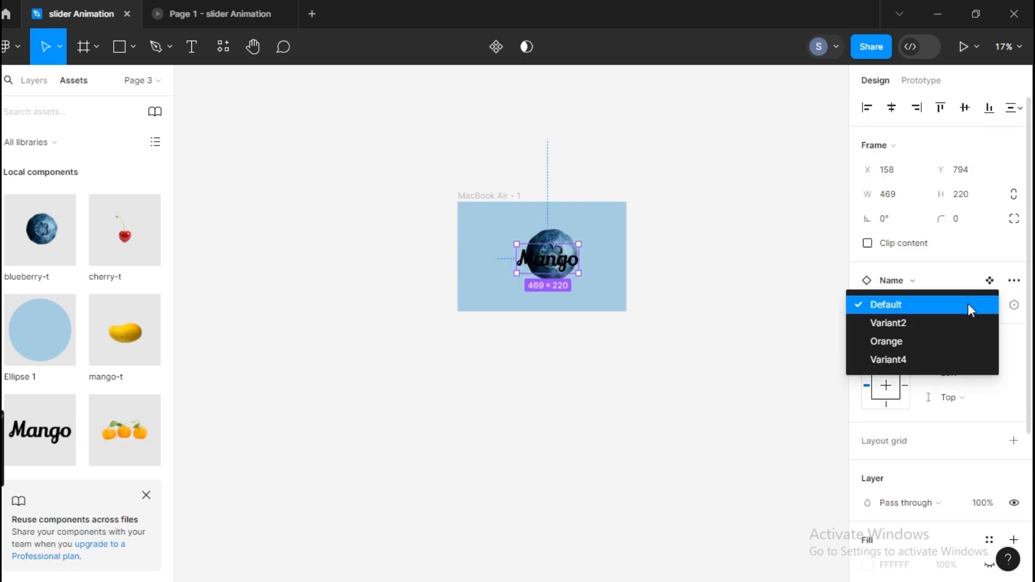
{"action": "left_click", "coordinate": [932, 330]}
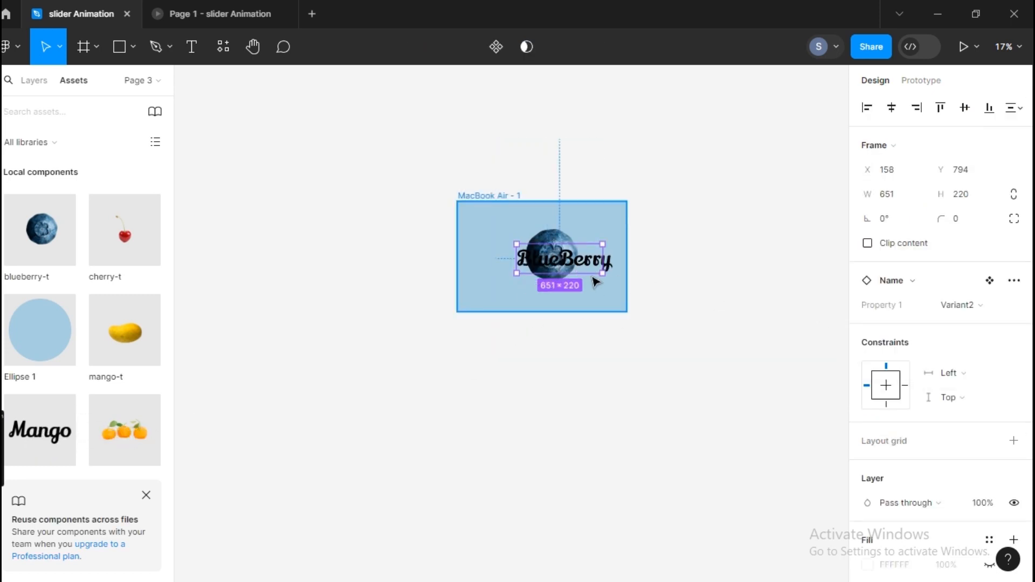
- Widen the Name instance to 669 and shift it left over the blueberry
{"action": "left_click", "coordinate": [785, 272]}
{"action": "left_click", "coordinate": [585, 261]}
{"action": "double_click", "coordinate": [610, 262]}
{"action": "left_click_drag", "start_coordinate": [607, 262], "coordinate": [589, 260]}
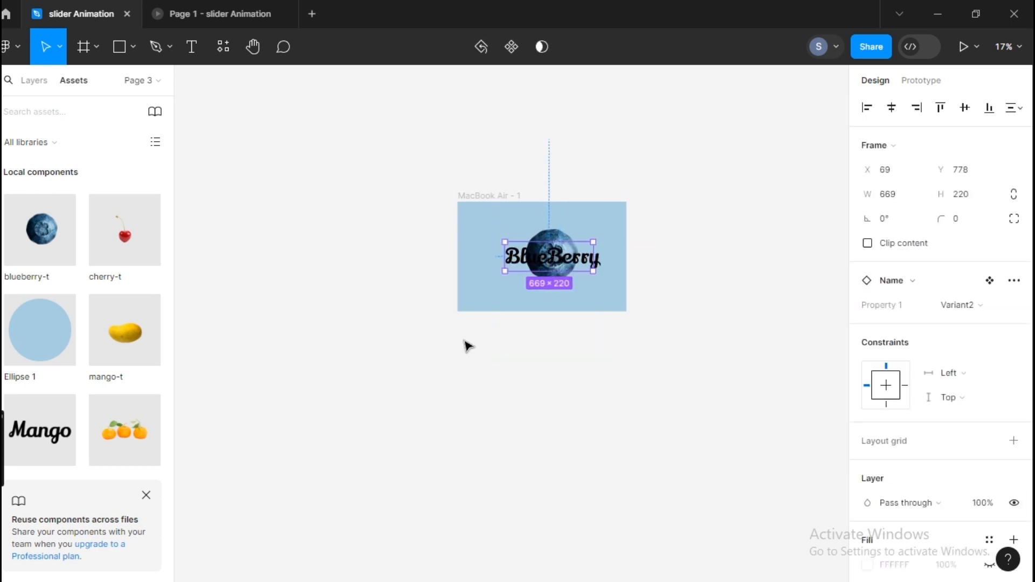
{"action": "double_click", "coordinate": [518, 263]}
{"action": "left_click", "coordinate": [544, 310]}
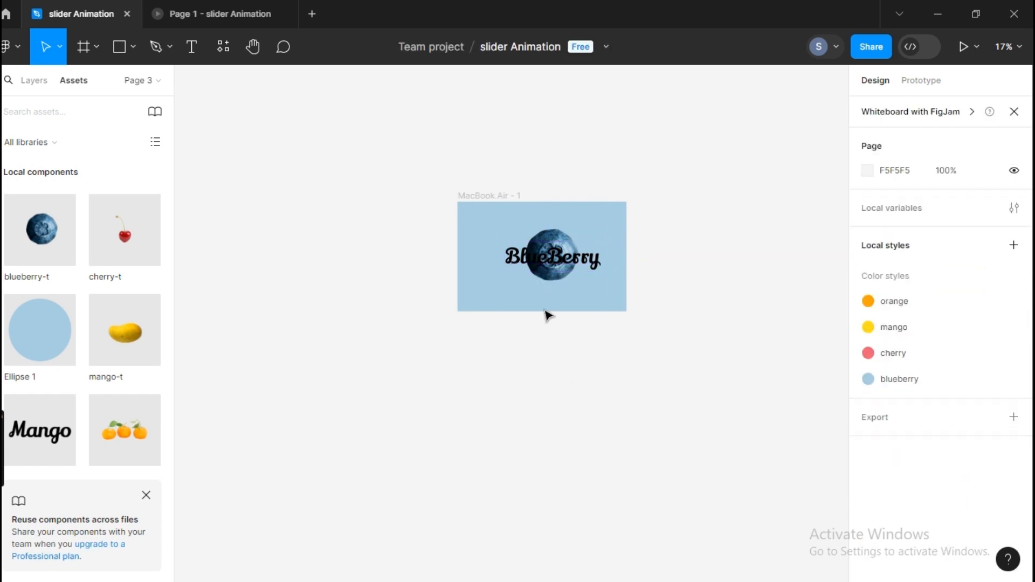
- Try to move the BlueBerry text layer out of the Name instance
{"action": "left_click", "coordinate": [521, 268]}
{"action": "left_click", "coordinate": [34, 81]}
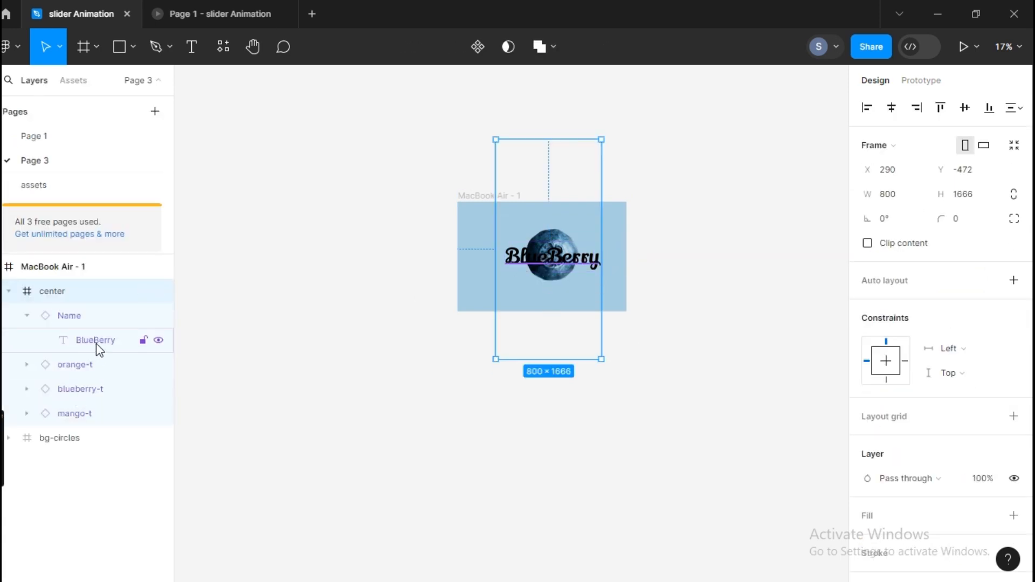
{"action": "left_click", "coordinate": [72, 320]}
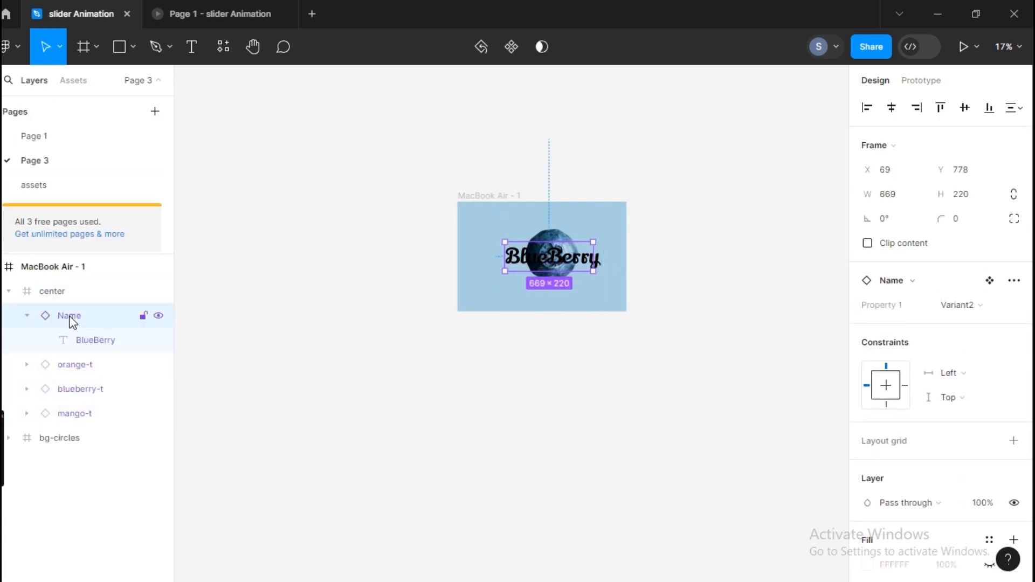
{"action": "left_click", "coordinate": [81, 345]}
{"action": "left_click_drag", "start_coordinate": [81, 345], "coordinate": [25, 325]}
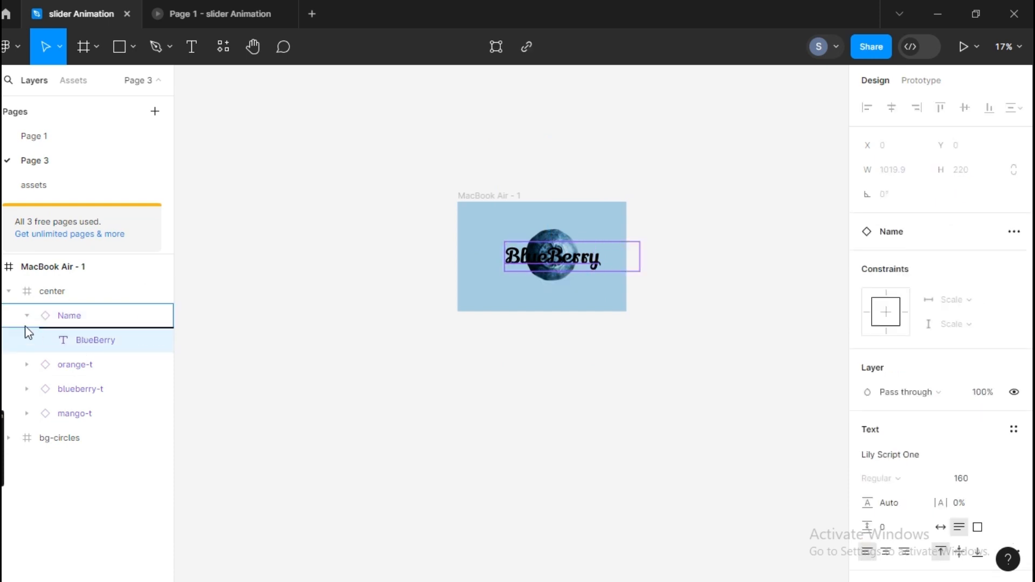
- Collapse the Name layer and try to stretch its instance upward
{"action": "left_click", "coordinate": [27, 316]}
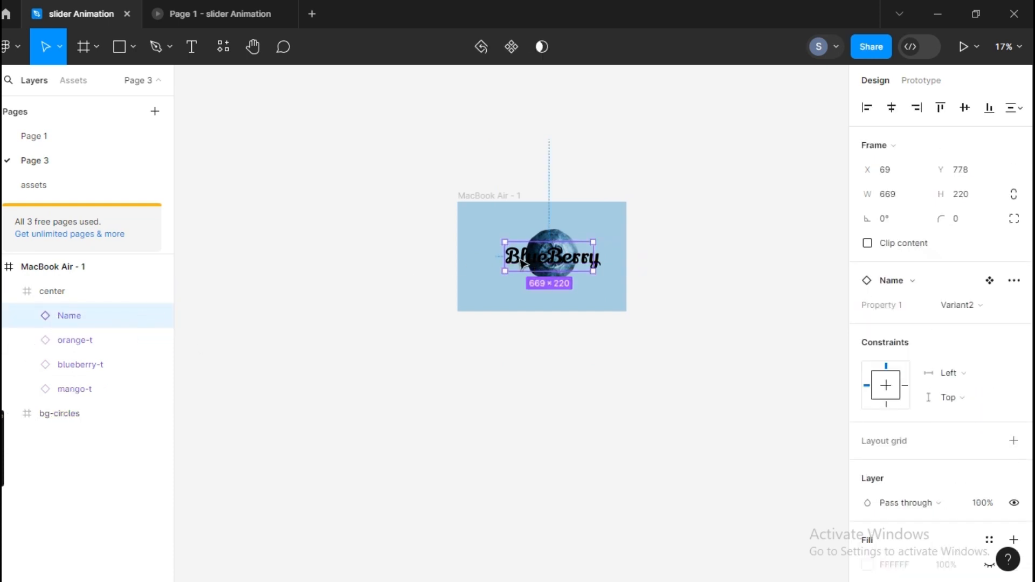
{"action": "left_click_drag", "start_coordinate": [522, 264], "coordinate": [521, 264]}
{"action": "left_click_drag", "start_coordinate": [593, 242], "coordinate": [593, 227]}
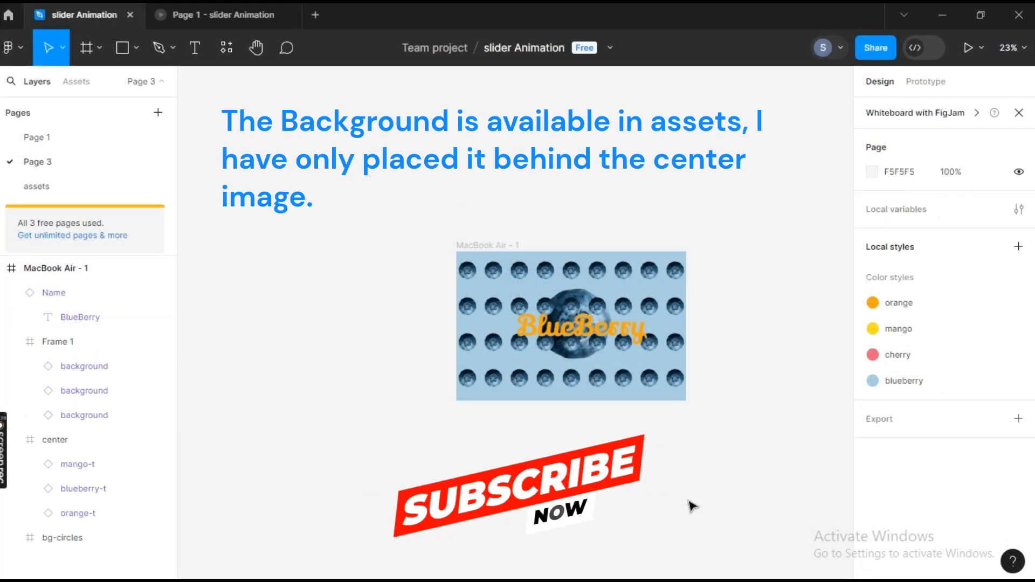
- Duplicate the whole MacBook Air - 1 frame to its right
{"action": "left_click_drag", "start_coordinate": [706, 453], "coordinate": [441, 221]}
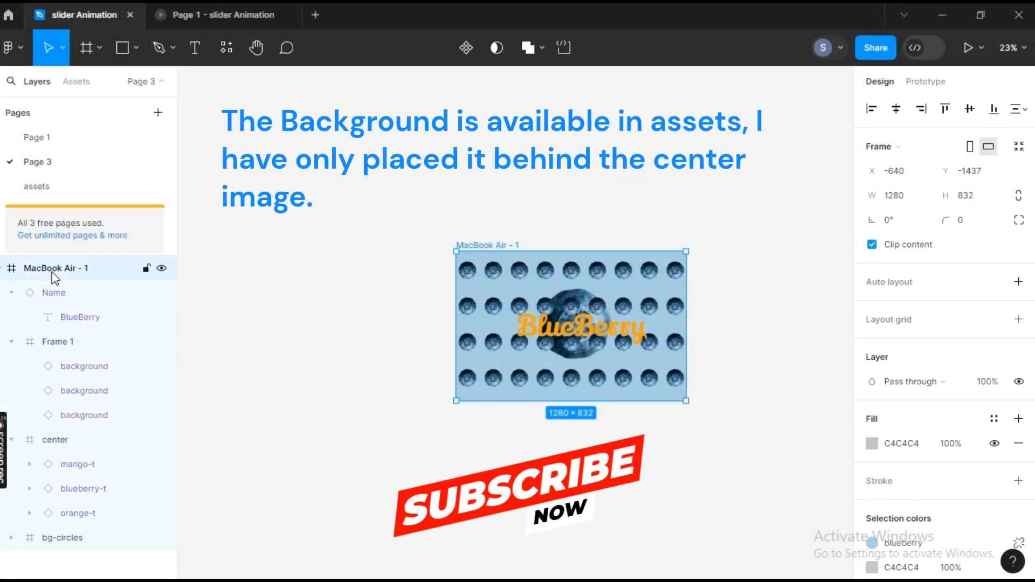
{"action": "key", "text": "ctrl+d"}
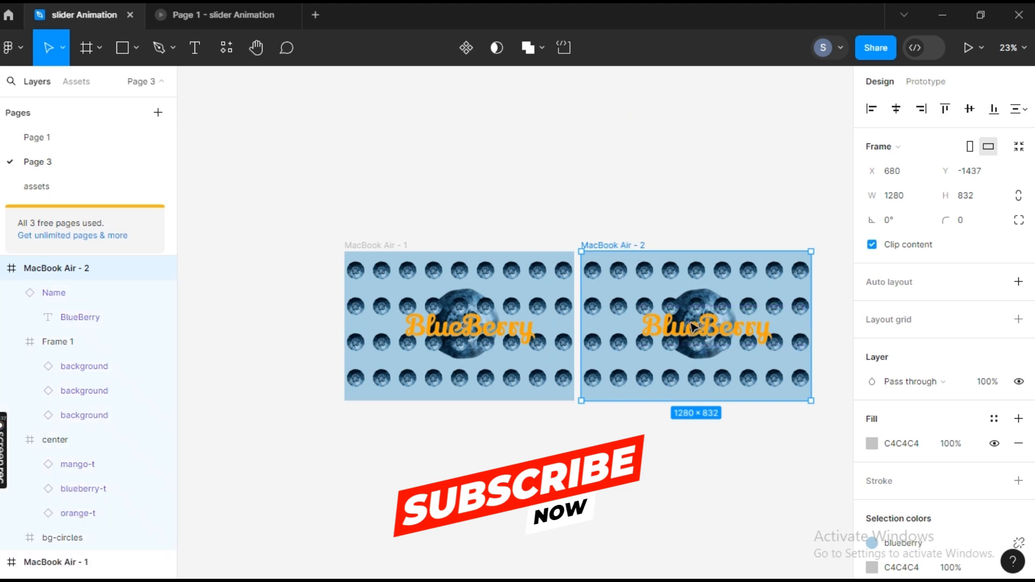
- Set Property 1 of the Name instance in MacBook Air - 2 to the Orange variant
{"action": "left_click", "coordinate": [699, 340]}
{"action": "double_click", "coordinate": [712, 333]}
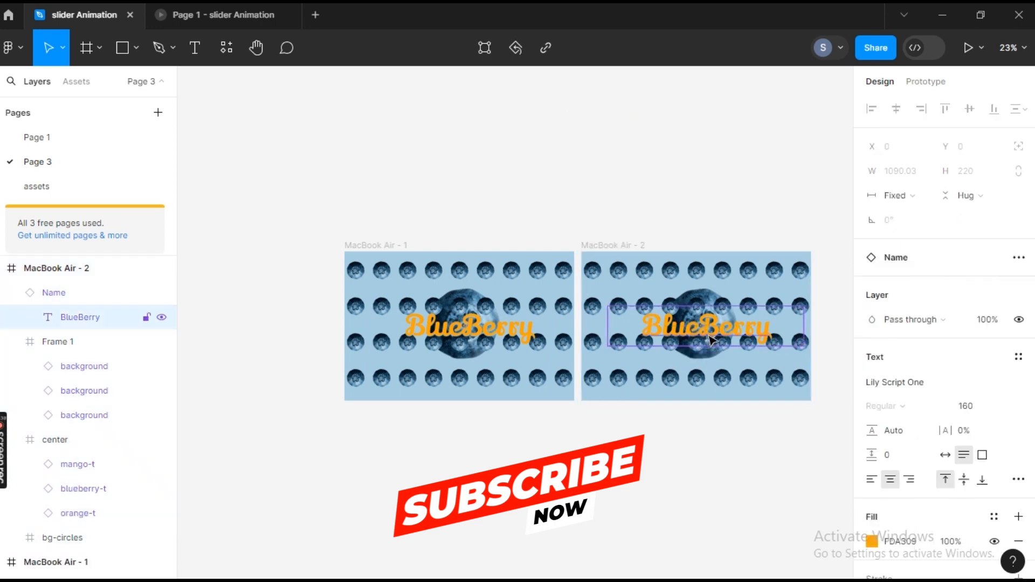
{"action": "left_click", "coordinate": [739, 375]}
{"action": "left_click", "coordinate": [732, 338]}
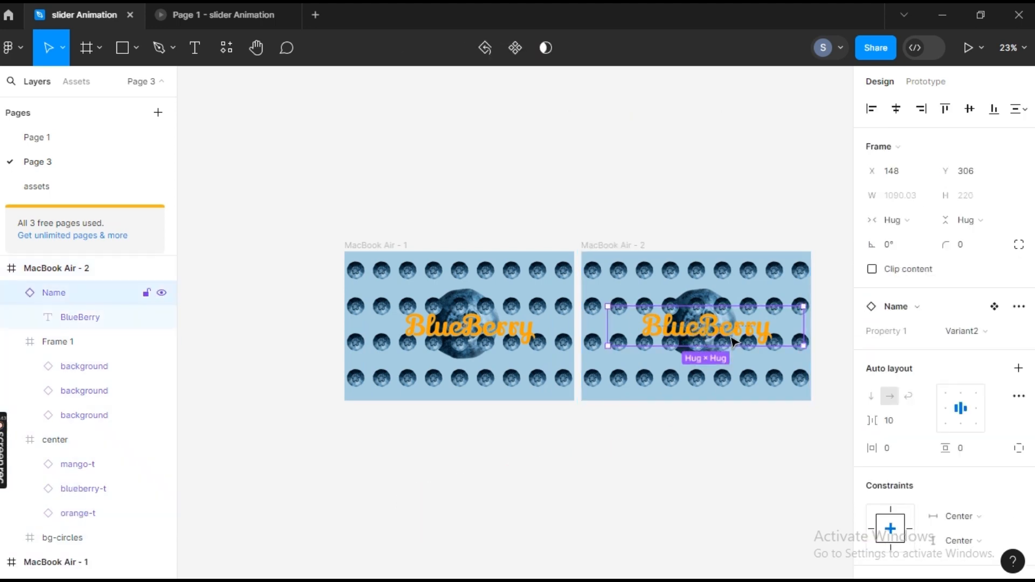
{"action": "left_click", "coordinate": [993, 331]}
{"action": "left_click", "coordinate": [952, 352]}
- Recolour the Orange name text in MacBook Air - 2 to cherry pink
{"action": "scroll", "coordinate": [938, 410], "scroll_direction": "down", "scroll_amount": 5}
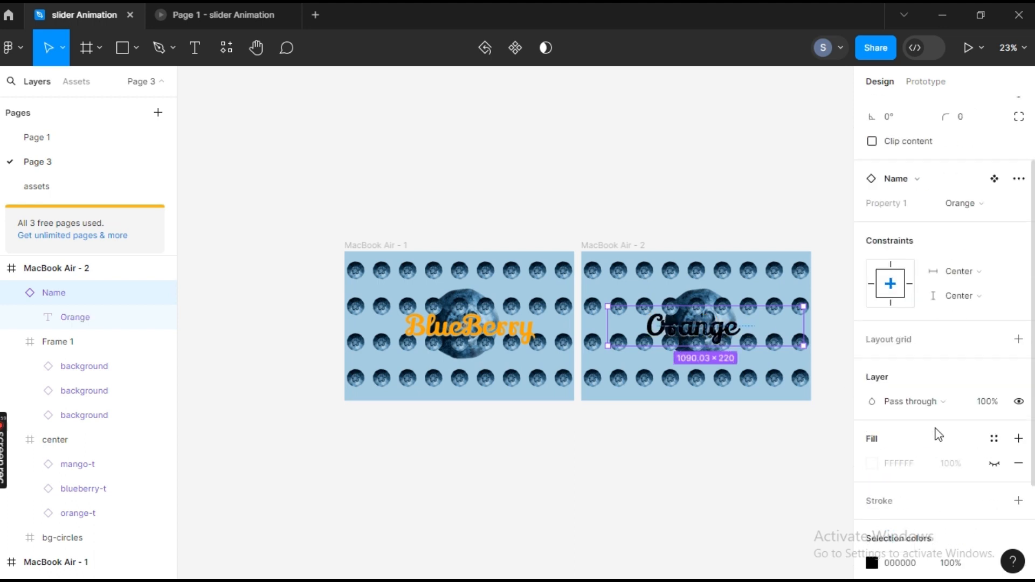
{"action": "left_click", "coordinate": [872, 429]}
{"action": "left_click", "coordinate": [727, 504]}
{"action": "left_click", "coordinate": [626, 497]}
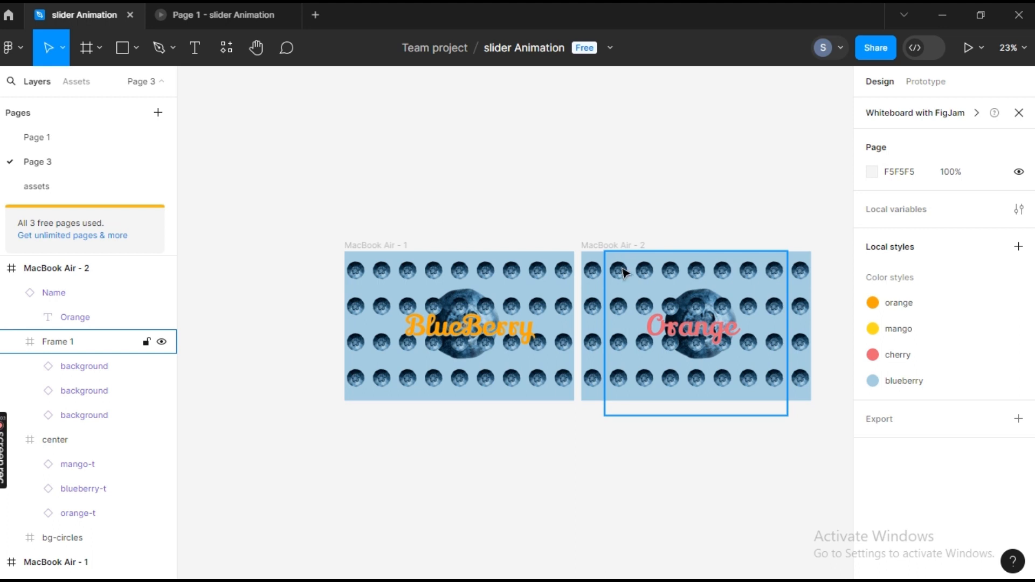
- Set the full-size background instance in MacBook Air - 2 to the orange variant
{"action": "left_click", "coordinate": [127, 414]}
{"action": "left_click", "coordinate": [962, 307]}
{"action": "left_click", "coordinate": [985, 323]}
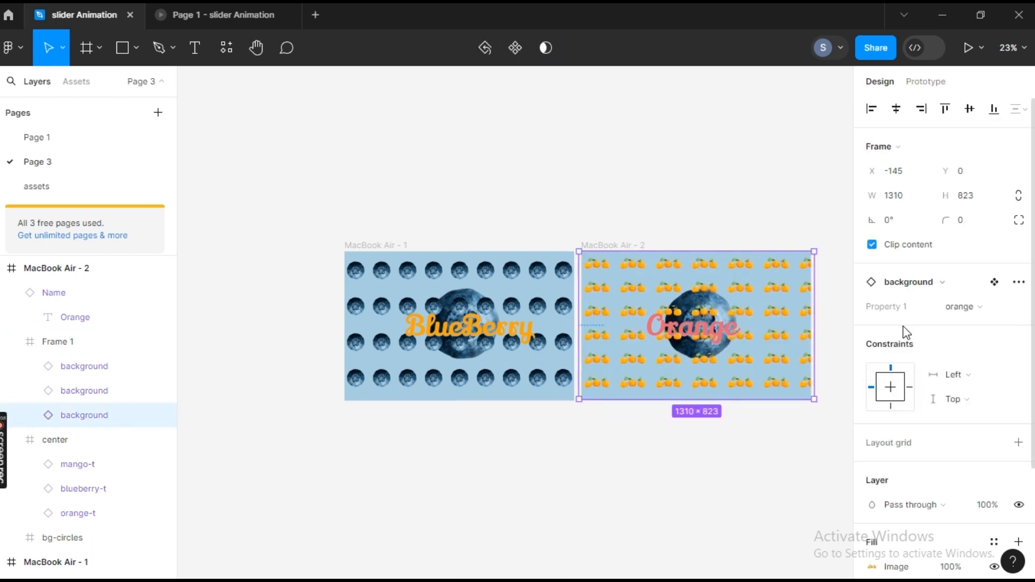
- Switch the small background instance at the upper edge of MacBook Air - 2 to the blueberry variant
{"action": "left_click", "coordinate": [84, 395]}
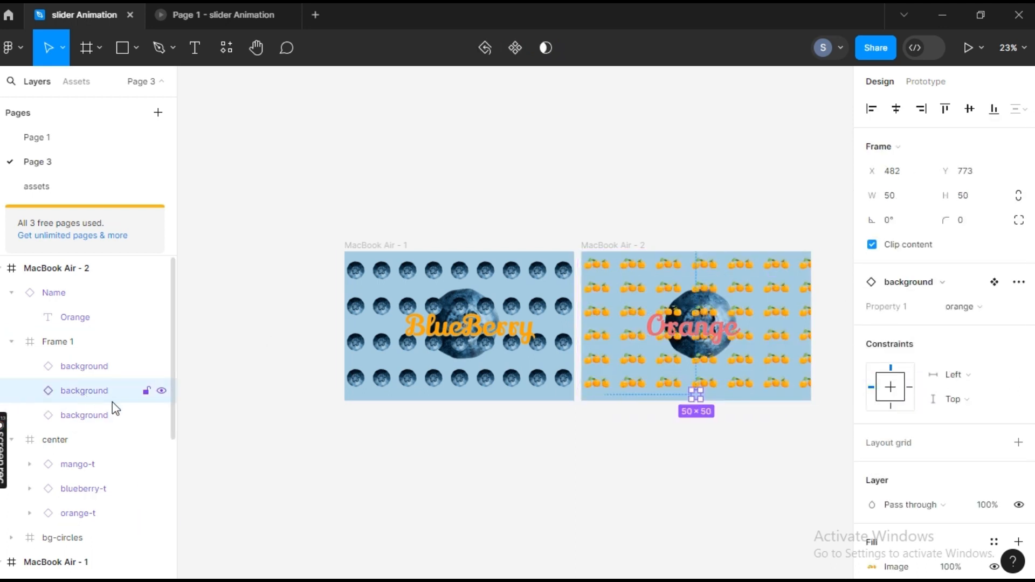
{"action": "left_click", "coordinate": [76, 367]}
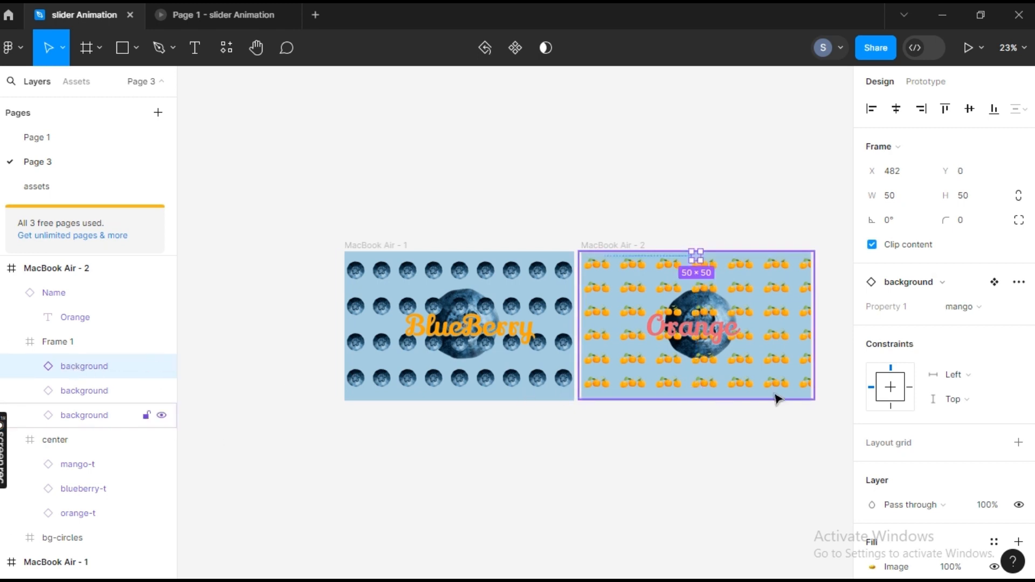
{"action": "left_click", "coordinate": [963, 307]}
{"action": "left_click", "coordinate": [923, 248]}
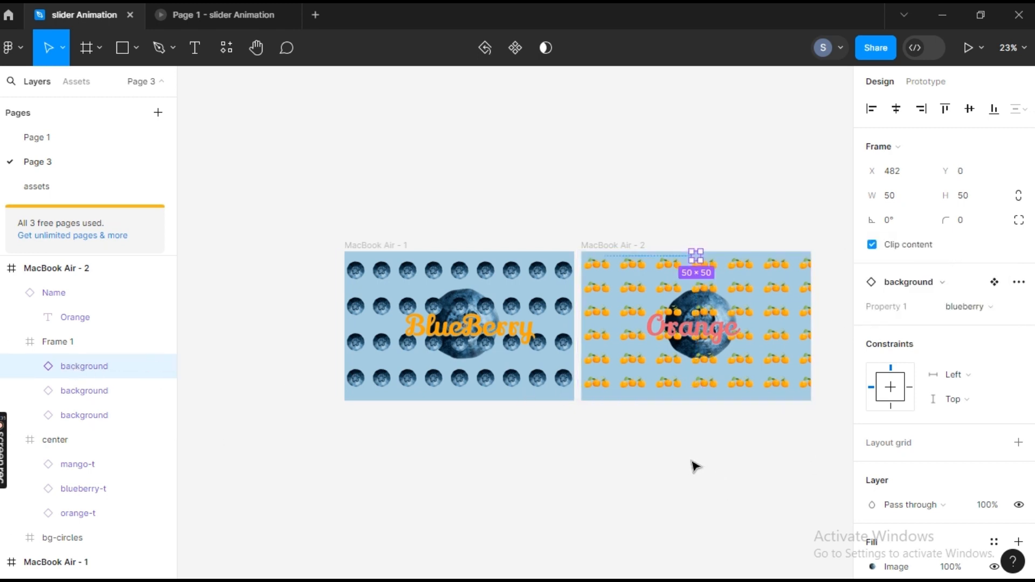
{"action": "left_click", "coordinate": [469, 388]}
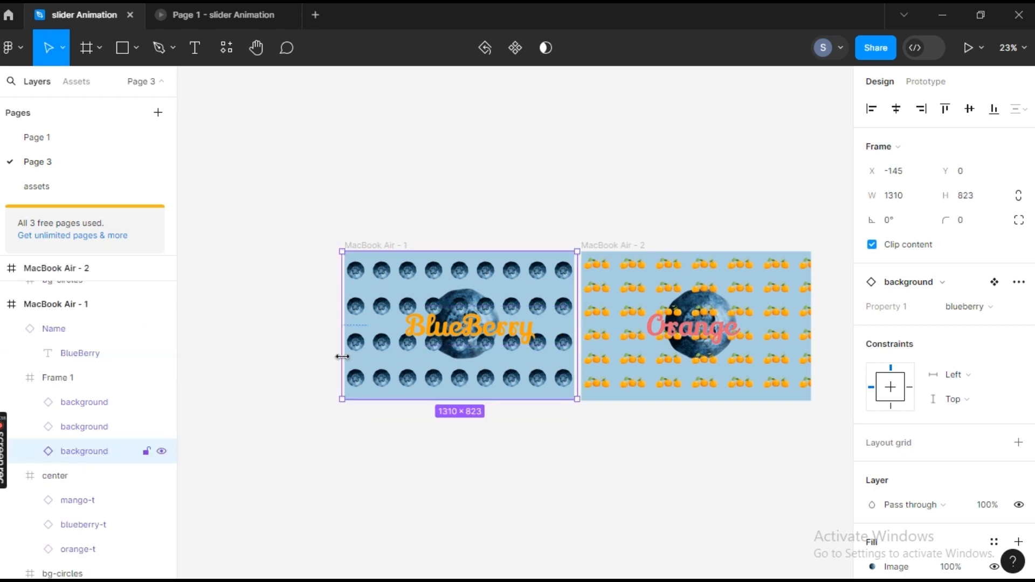
- Check which variants the small background instances in Frame 1 of MacBook Air - 1 use
{"action": "left_click", "coordinate": [84, 427]}
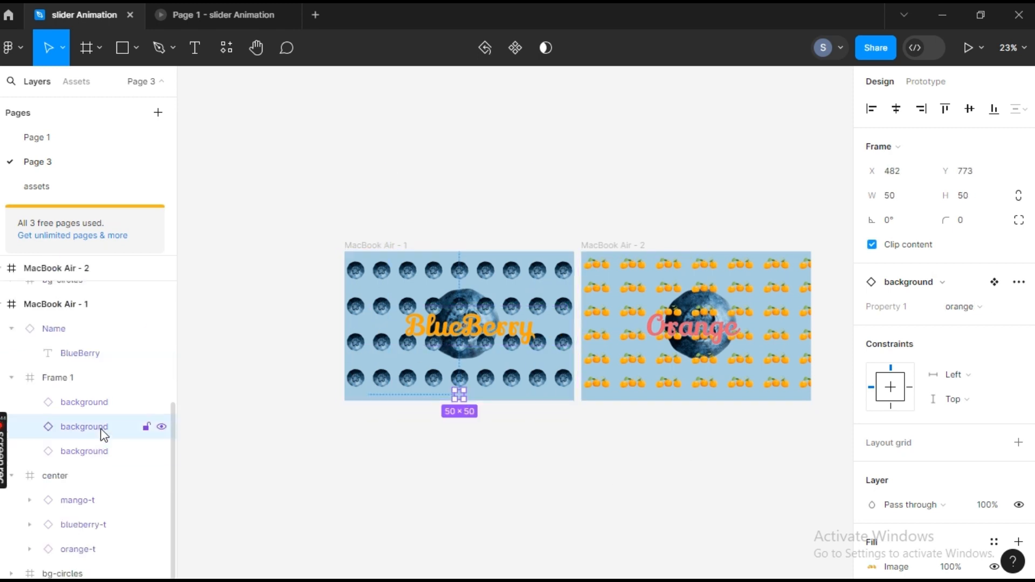
{"action": "left_click", "coordinate": [87, 402]}
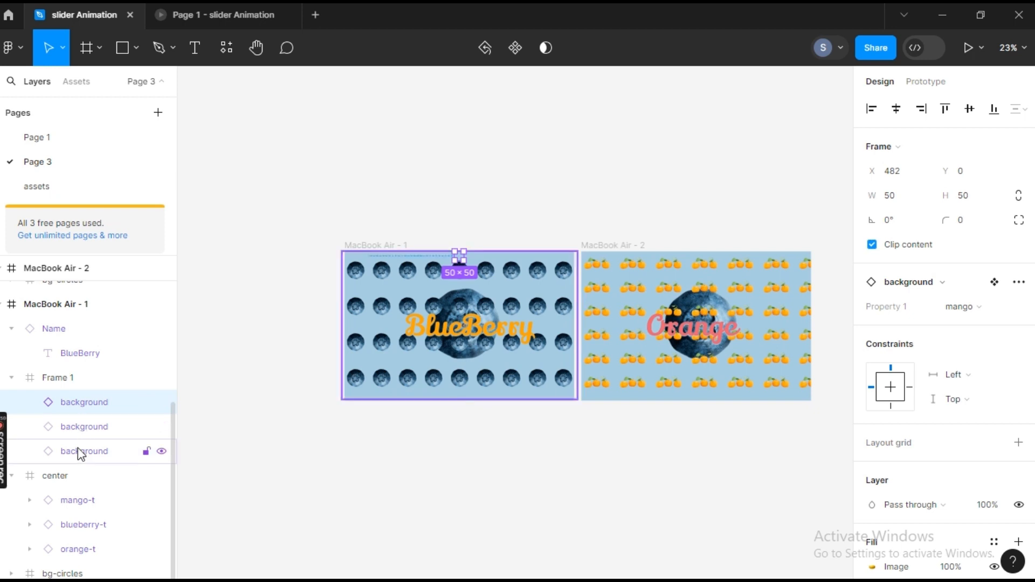
{"action": "left_click", "coordinate": [92, 427]}
{"action": "left_click", "coordinate": [614, 248]}
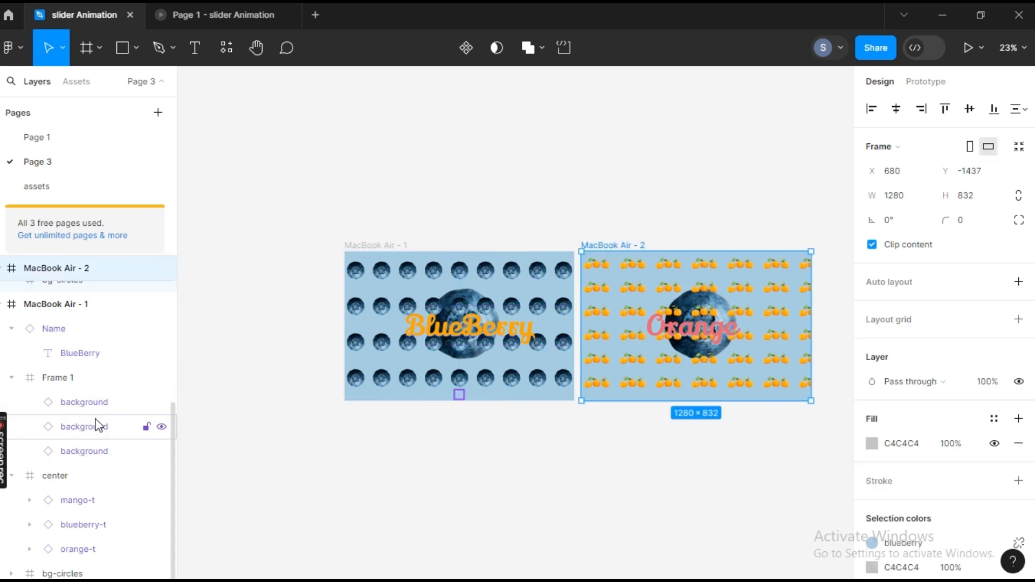
- Try swapping the large blueberry-t instance in MacBook Air - 1 for orange-t, and undo the swap
{"action": "left_click", "coordinate": [82, 525]}
{"action": "left_click", "coordinate": [951, 285]}
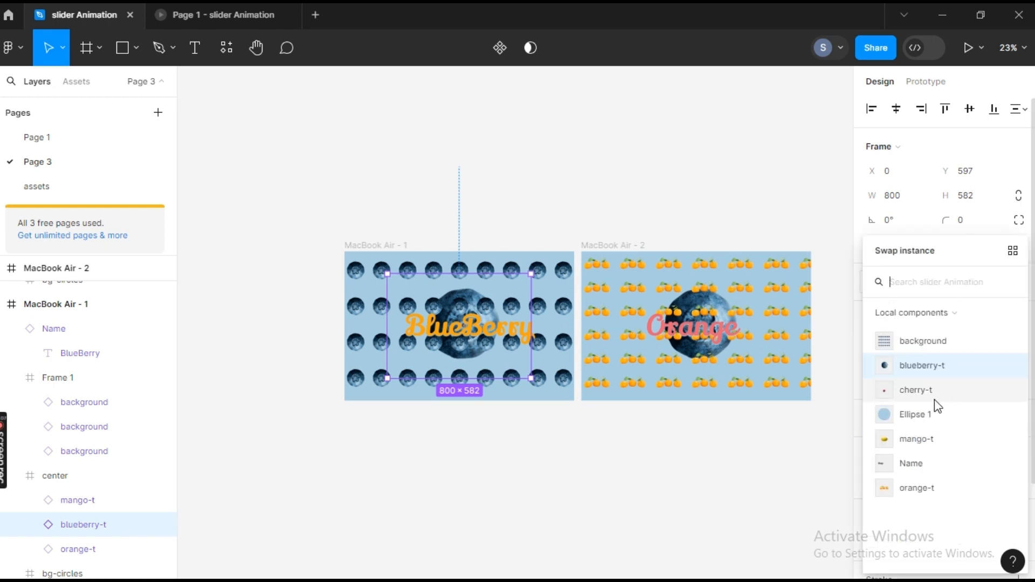
{"action": "left_click", "coordinate": [923, 487]}
{"action": "key", "text": "ctrl+z"}
{"action": "left_click", "coordinate": [701, 340]}
{"action": "left_click", "coordinate": [296, 474]}
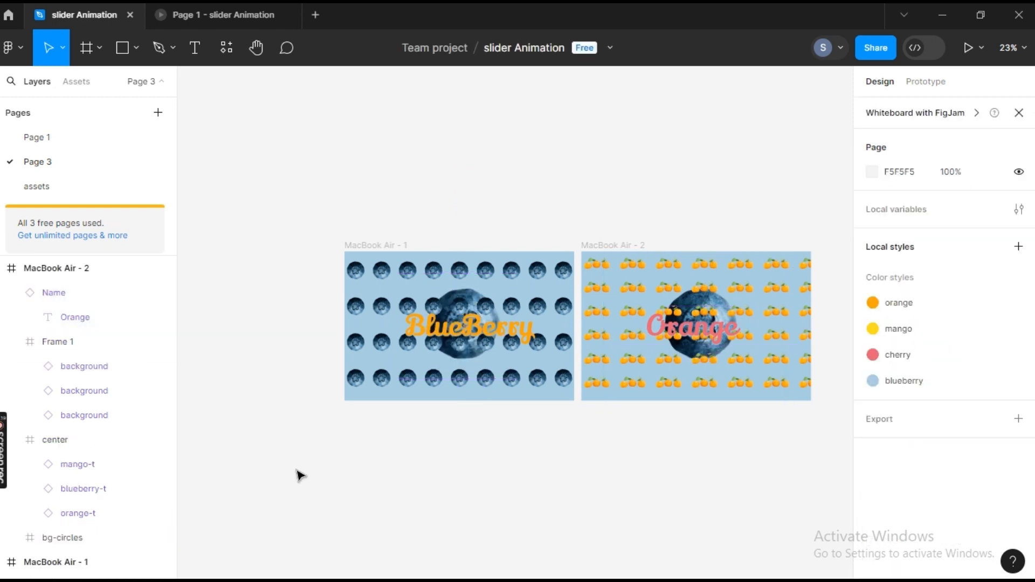
- Swap the large central blueberry-t instance in MacBook Air - 2 for the orange-t component
{"action": "left_click", "coordinate": [70, 488]}
{"action": "left_click", "coordinate": [938, 282]}
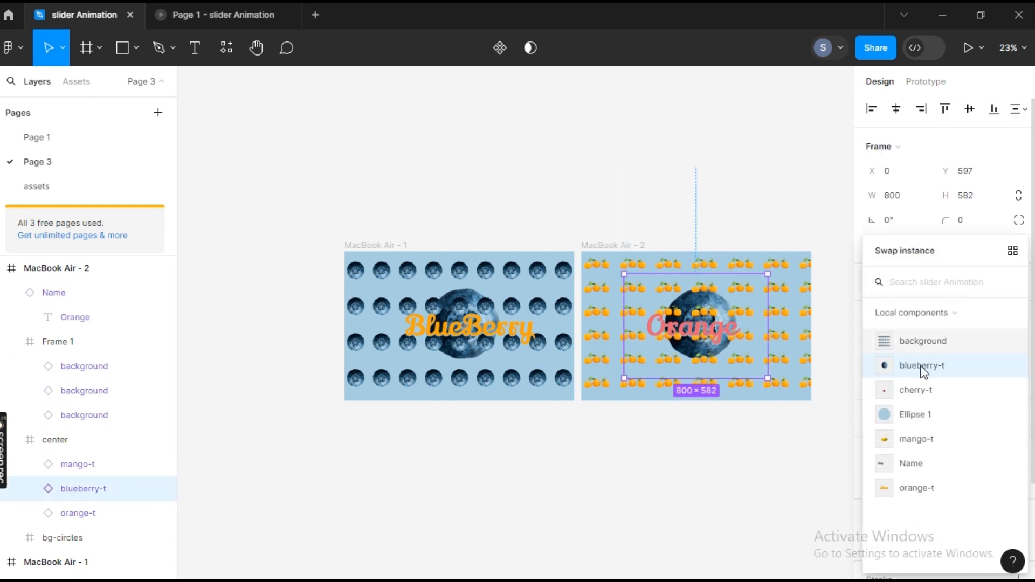
{"action": "left_click", "coordinate": [923, 488]}
{"action": "left_click", "coordinate": [201, 463]}
- In MacBook Air - 2's center group, swap the tiny mango-t instance for blueberry-t and the tiny orange-t instance for cherry-t
{"action": "left_click", "coordinate": [82, 469]}
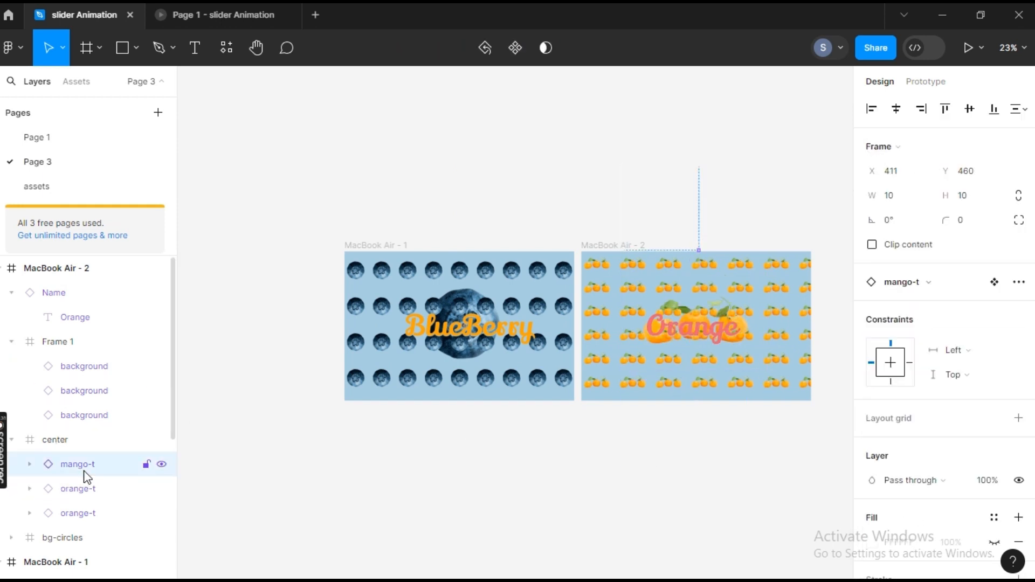
{"action": "left_click", "coordinate": [916, 281]}
{"action": "left_click", "coordinate": [922, 365]}
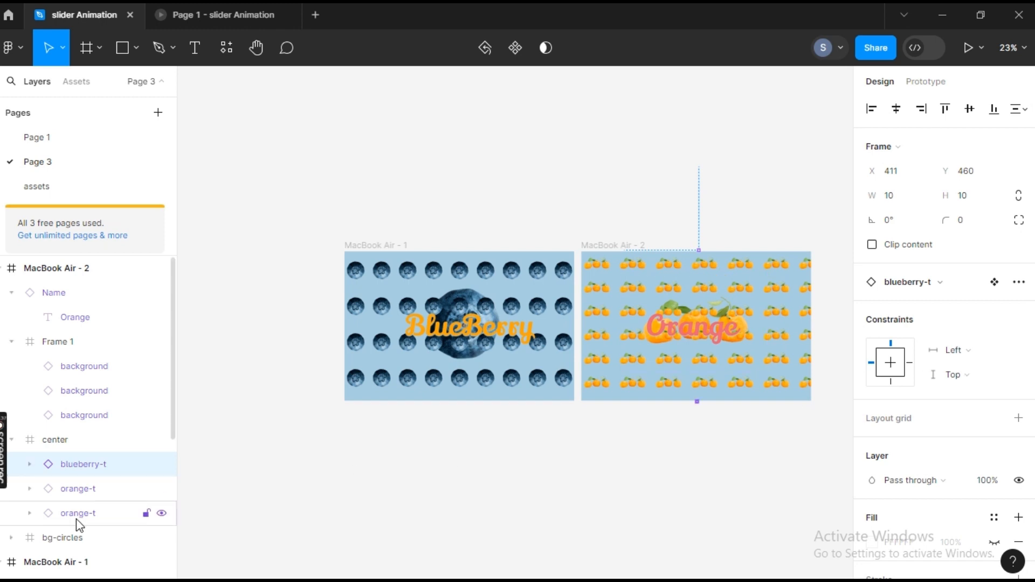
{"action": "left_click", "coordinate": [78, 513]}
{"action": "left_click", "coordinate": [917, 282]}
{"action": "left_click", "coordinate": [919, 391]}
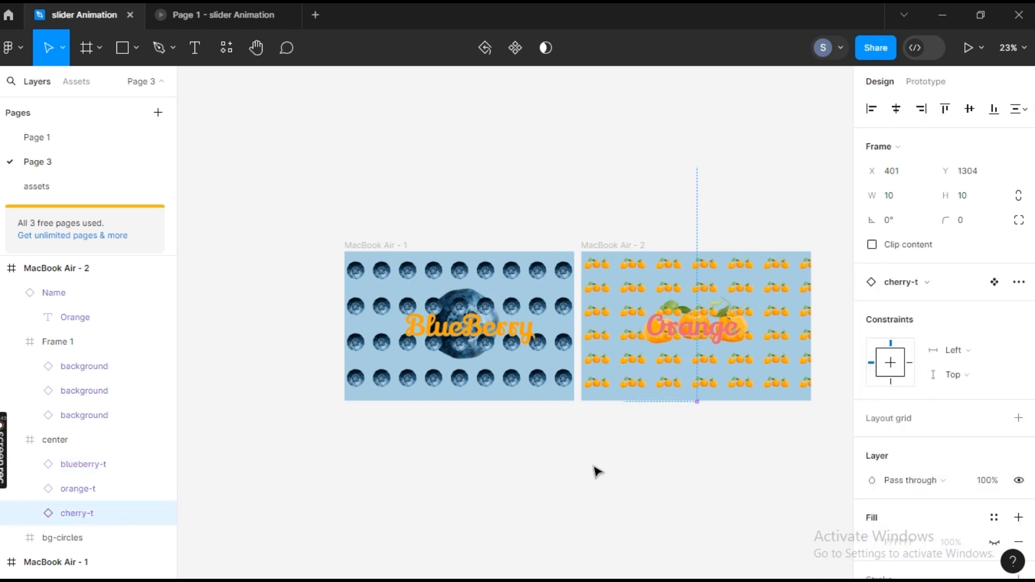
- Set the large Ellipse 1 circle in the bg-circles group of MacBook Air - 2 to Variant4, the orange fill
{"action": "left_click", "coordinate": [12, 537]}
{"action": "scroll", "coordinate": [81, 378], "scroll_direction": "down", "scroll_amount": 4}
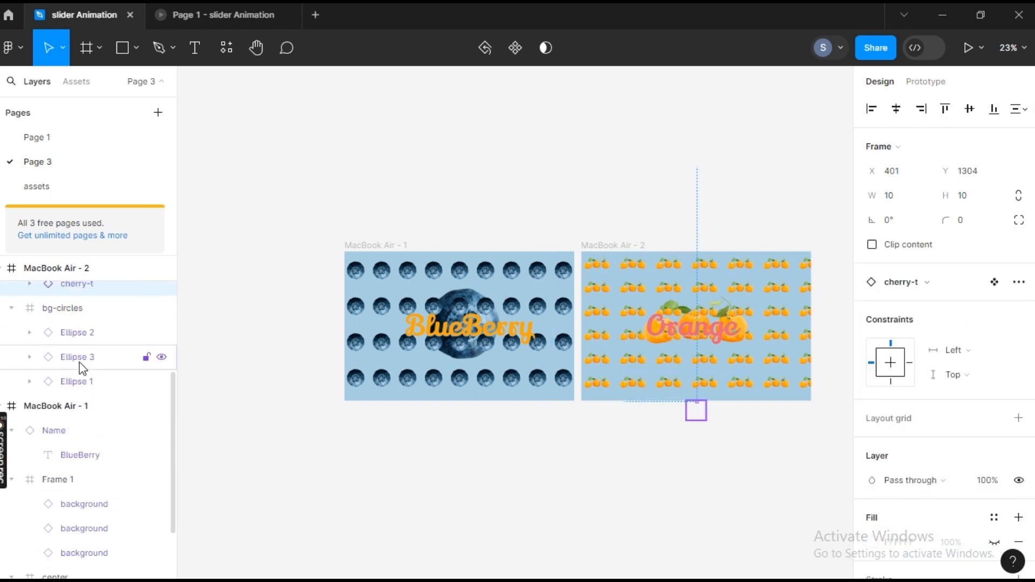
{"action": "left_click", "coordinate": [77, 381]}
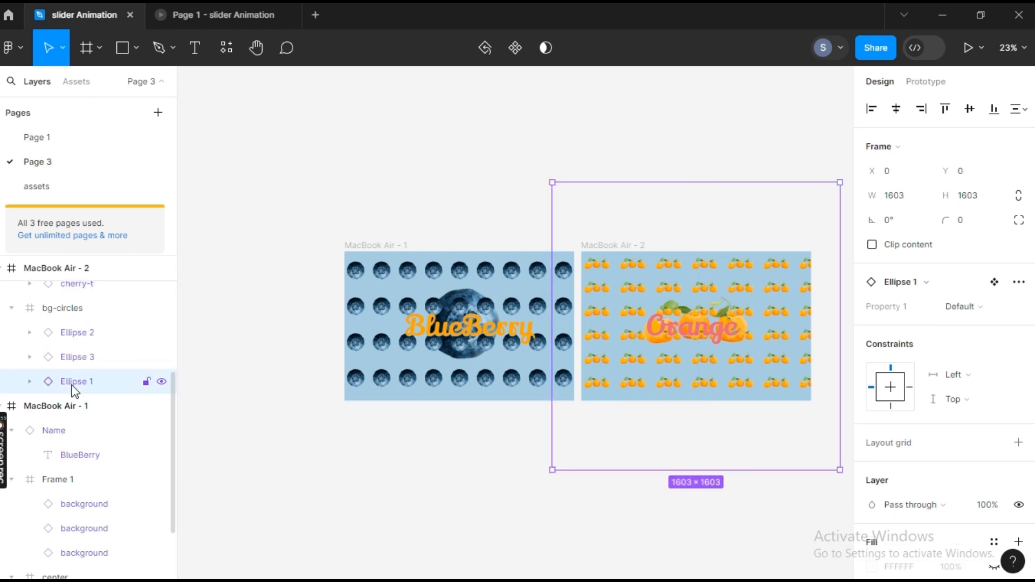
{"action": "left_click", "coordinate": [980, 306]}
{"action": "left_click", "coordinate": [929, 342]}
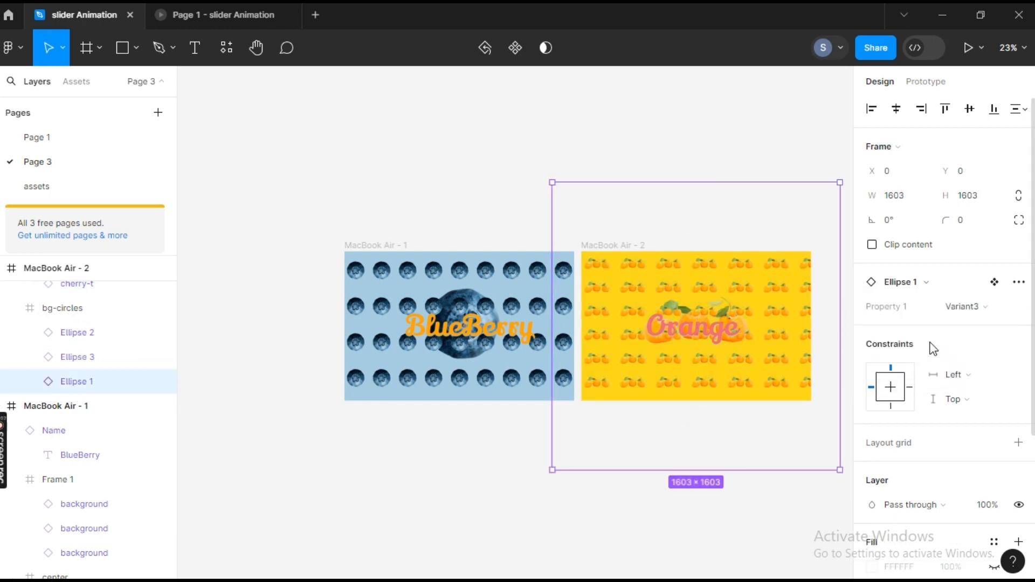
{"action": "left_click", "coordinate": [962, 307]}
{"action": "left_click", "coordinate": [953, 324]}
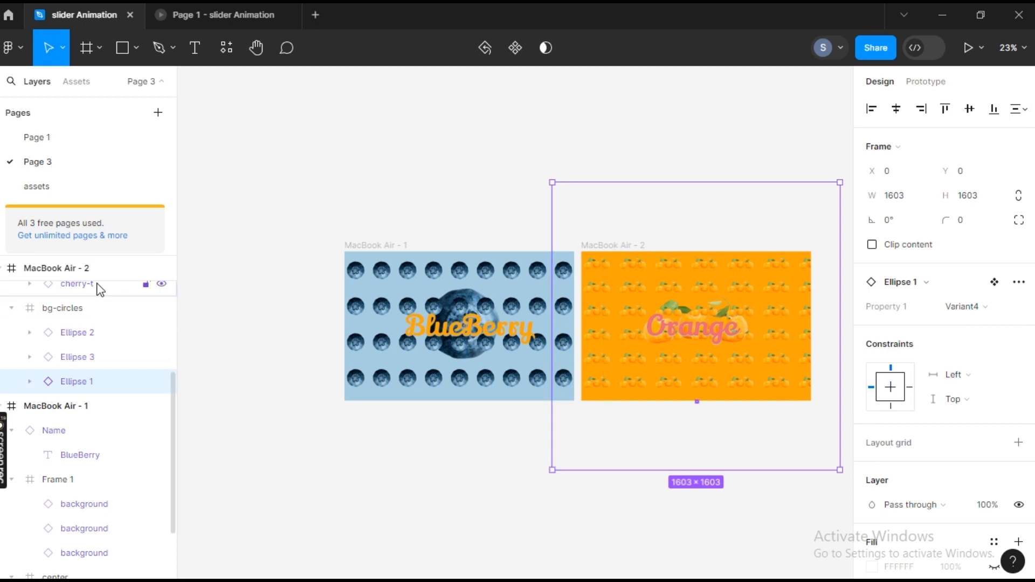
- Set the small Ellipse 3 circle below MacBook Air - 2 to Variant2, the cherry colour
{"action": "left_click", "coordinate": [75, 334]}
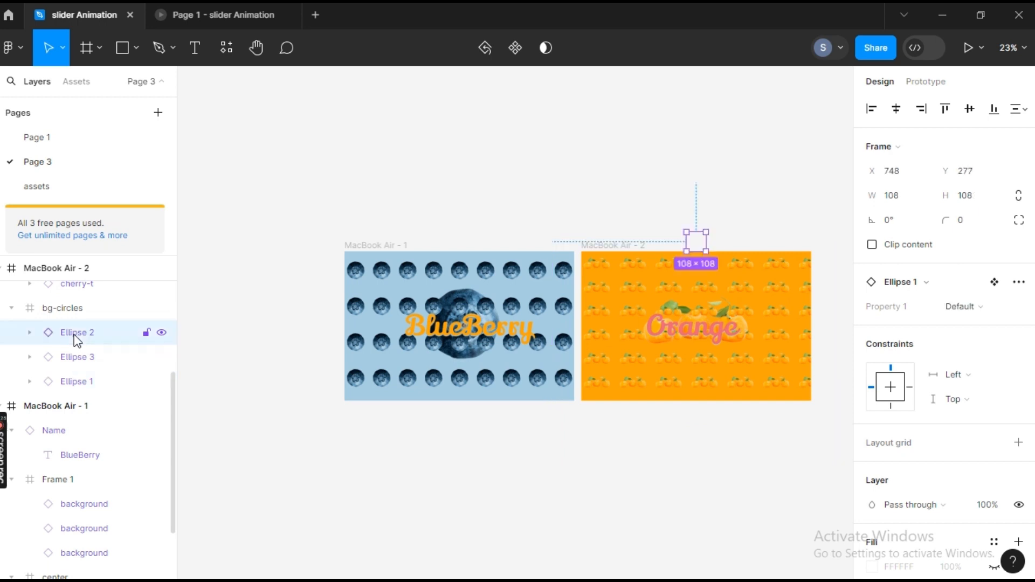
{"action": "left_click", "coordinate": [79, 360]}
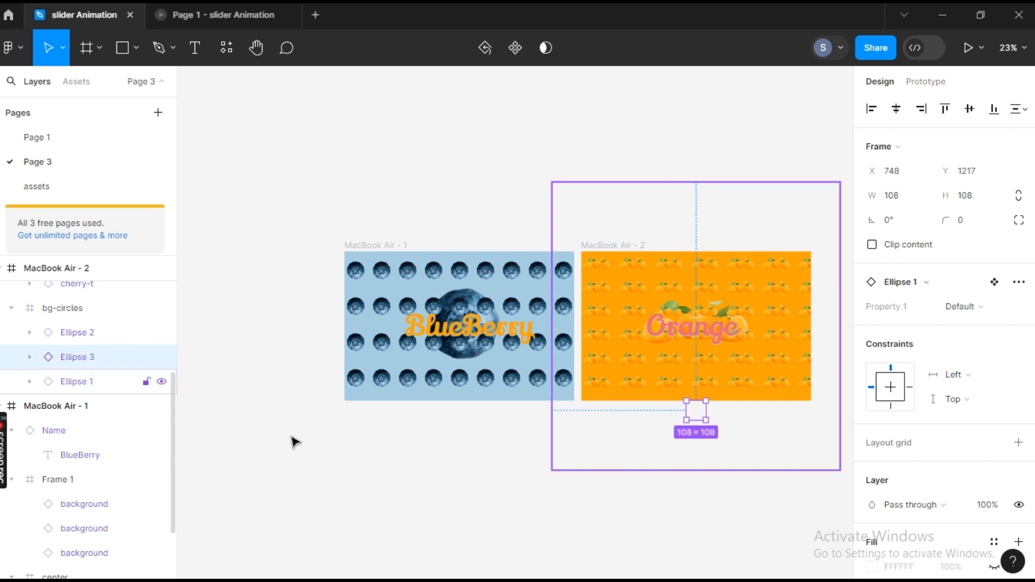
{"action": "left_click", "coordinate": [964, 307]}
{"action": "left_click", "coordinate": [904, 358]}
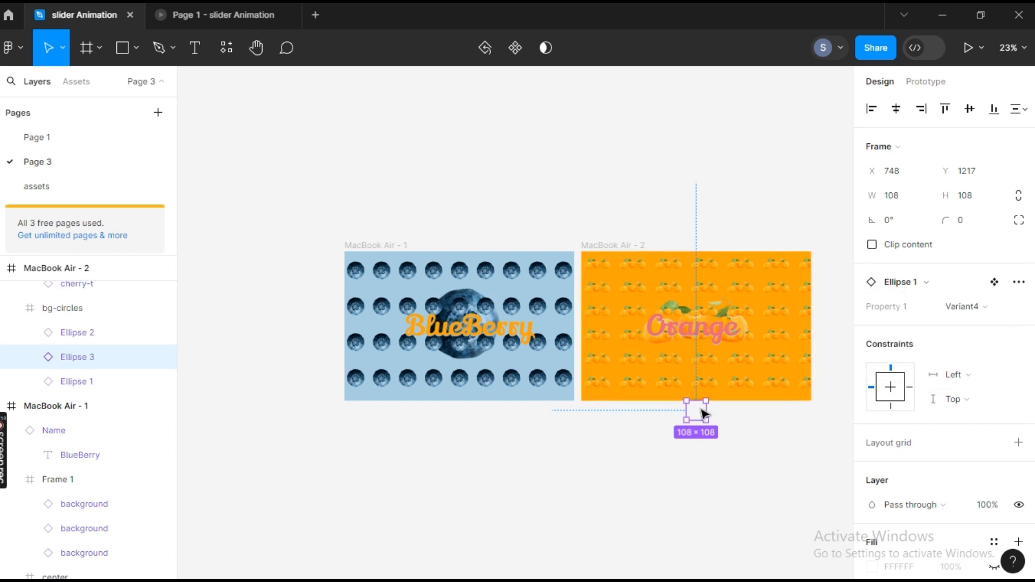
{"action": "scroll", "coordinate": [1008, 424], "scroll_direction": "down", "scroll_amount": 4}
{"action": "scroll", "coordinate": [944, 194], "scroll_direction": "up", "scroll_amount": 3}
{"action": "left_click", "coordinate": [968, 246]}
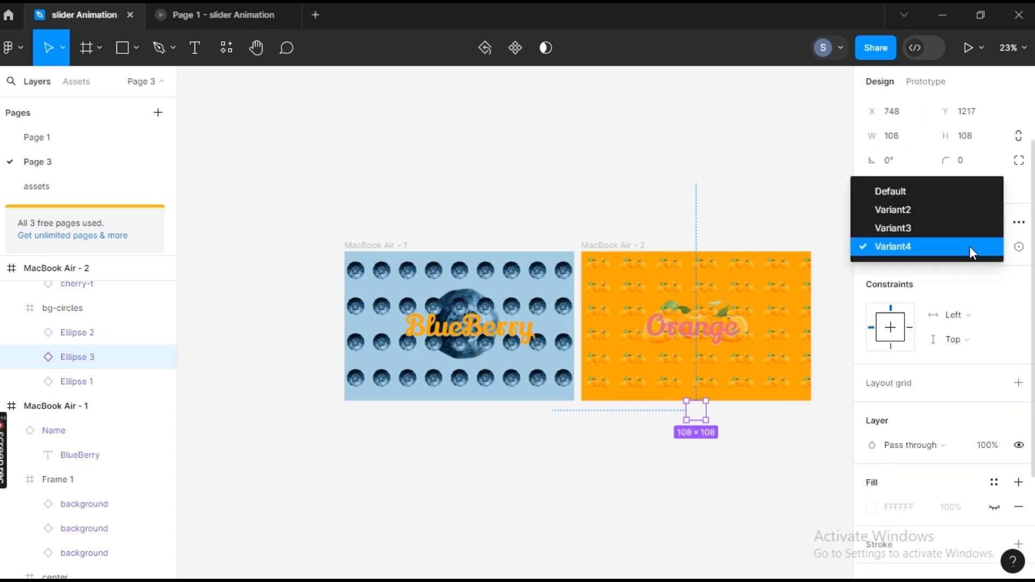
{"action": "left_click", "coordinate": [969, 227]}
{"action": "scroll", "coordinate": [973, 420], "scroll_direction": "down", "scroll_amount": 3}
{"action": "scroll", "coordinate": [955, 366], "scroll_direction": "up", "scroll_amount": 4}
{"action": "left_click", "coordinate": [952, 306]}
{"action": "left_click", "coordinate": [947, 288]}
{"action": "scroll", "coordinate": [965, 389], "scroll_direction": "down", "scroll_amount": 4}
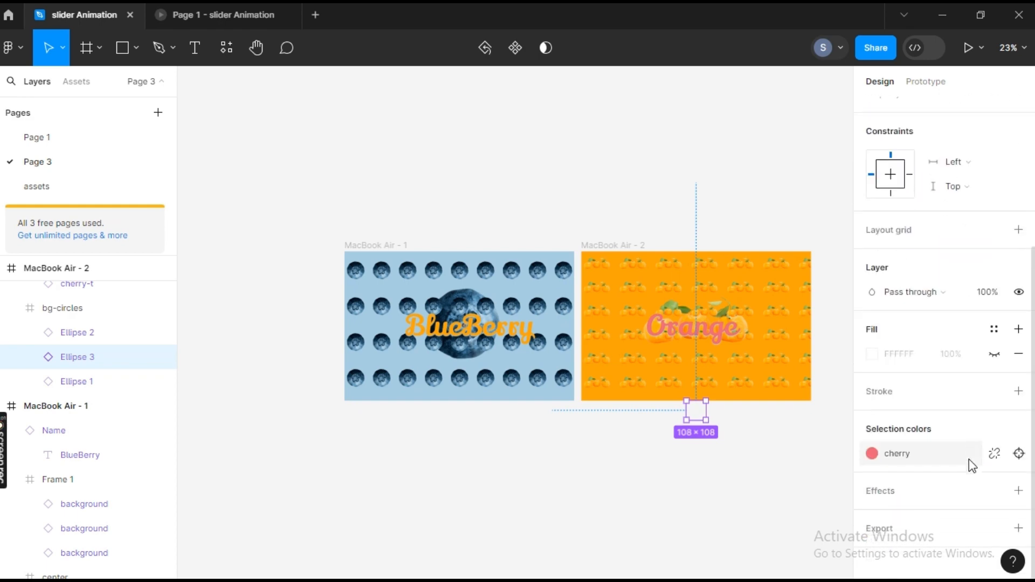
{"action": "left_click", "coordinate": [730, 492]}
- Check the colour of the small Ellipse 2 circle above MacBook Air - 2
{"action": "left_click", "coordinate": [82, 325]}
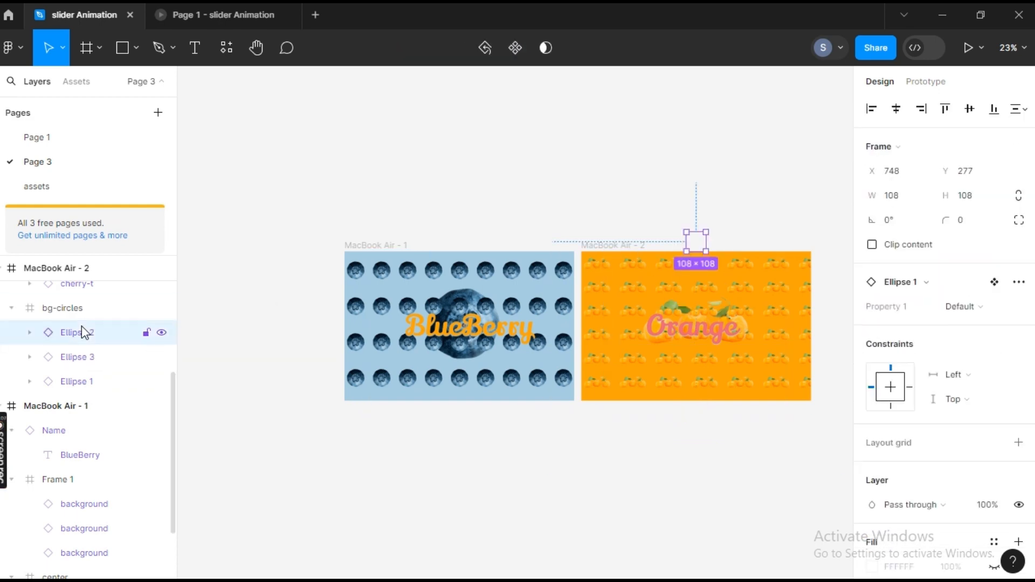
{"action": "scroll", "coordinate": [971, 303], "scroll_direction": "down", "scroll_amount": 4}
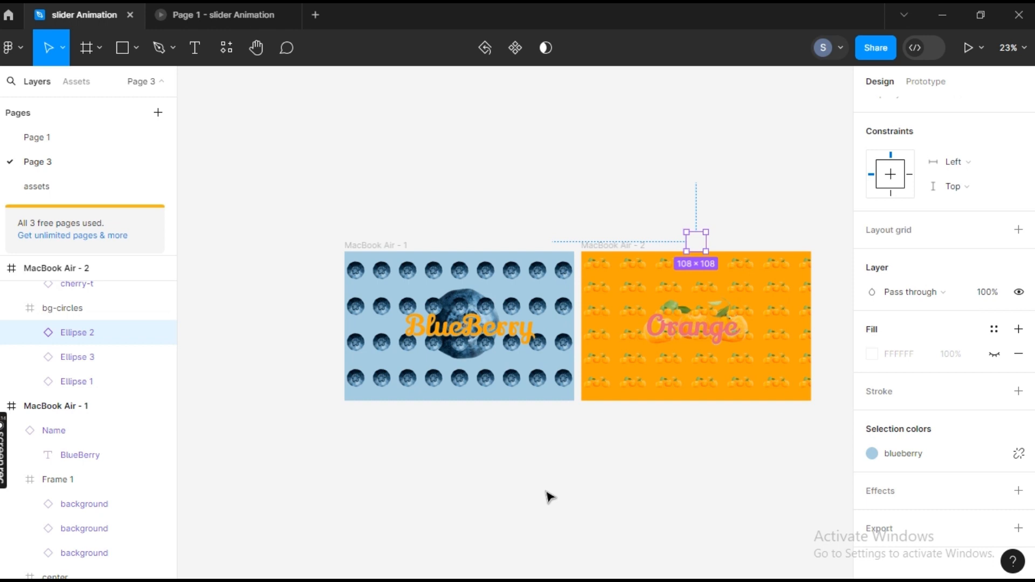
{"action": "scroll", "coordinate": [543, 501], "scroll_direction": "up", "scroll_amount": 1}
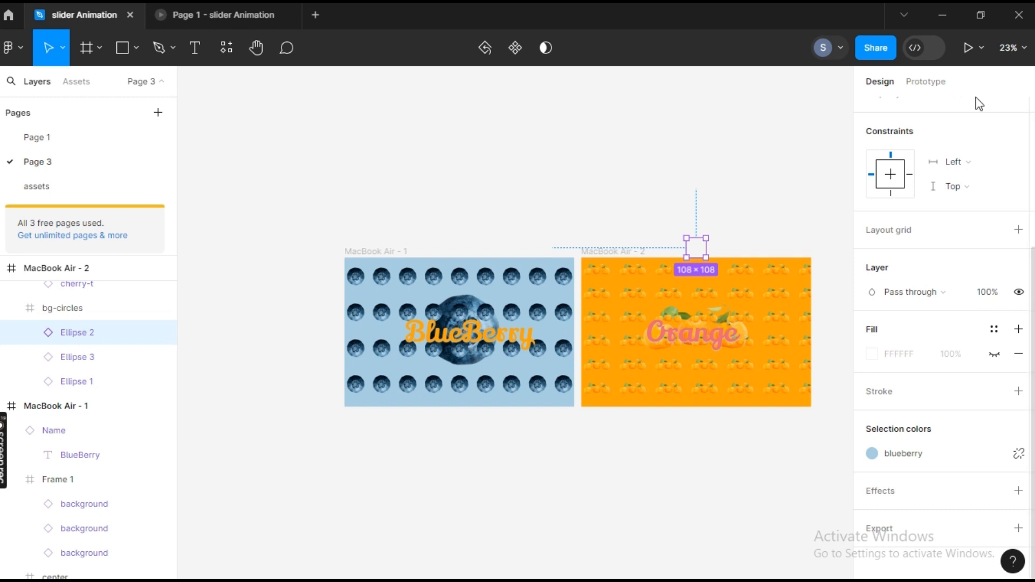
- Connect MacBook Air - 1 to MacBook Air - 2 with an On drag prototype interaction using the Smart animate transition
{"action": "left_click", "coordinate": [925, 81]}
{"action": "left_click", "coordinate": [349, 249]}
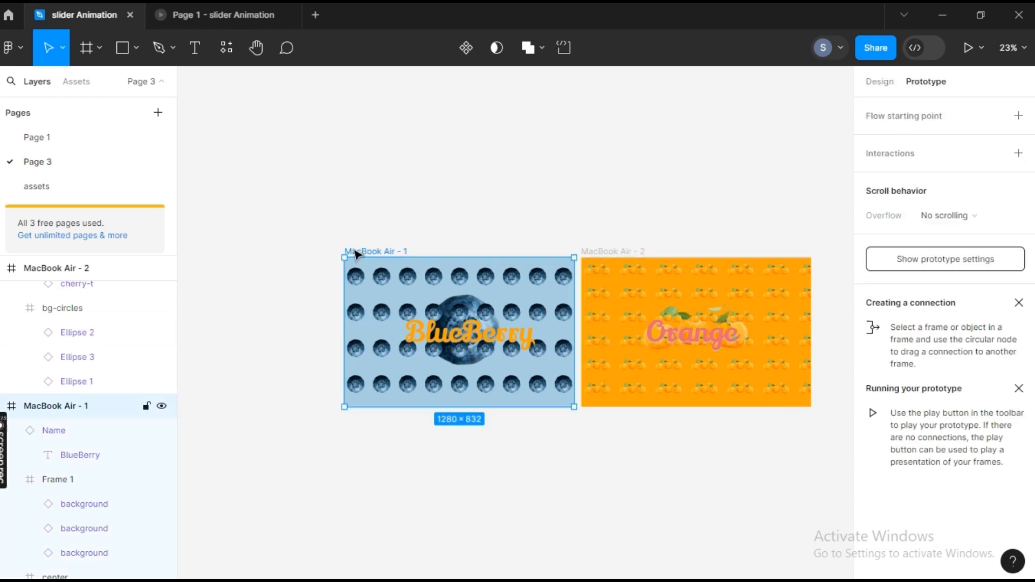
{"action": "left_click_drag", "start_coordinate": [575, 332], "coordinate": [596, 335]}
{"action": "left_click", "coordinate": [532, 378]}
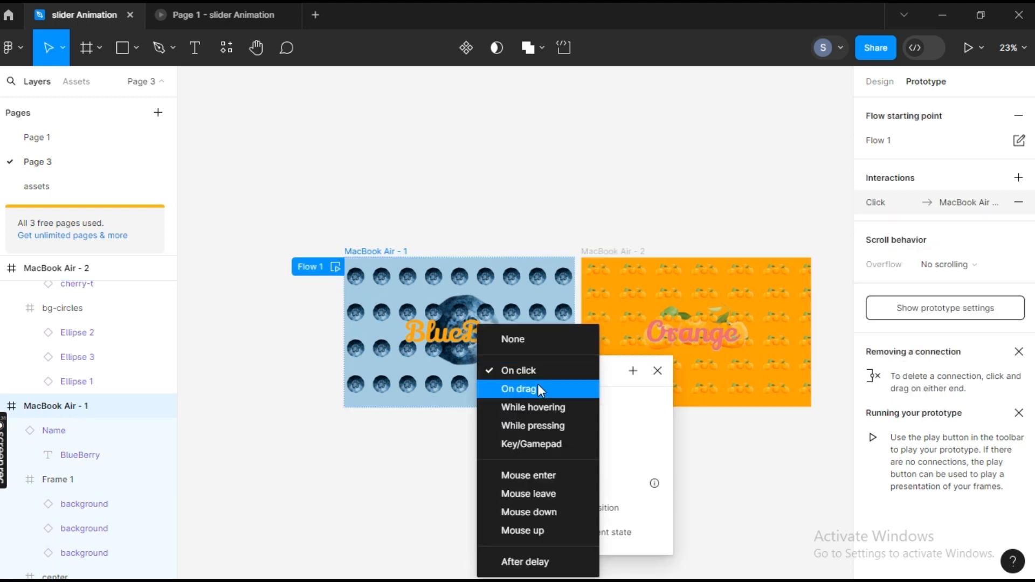
{"action": "left_click", "coordinate": [538, 386]}
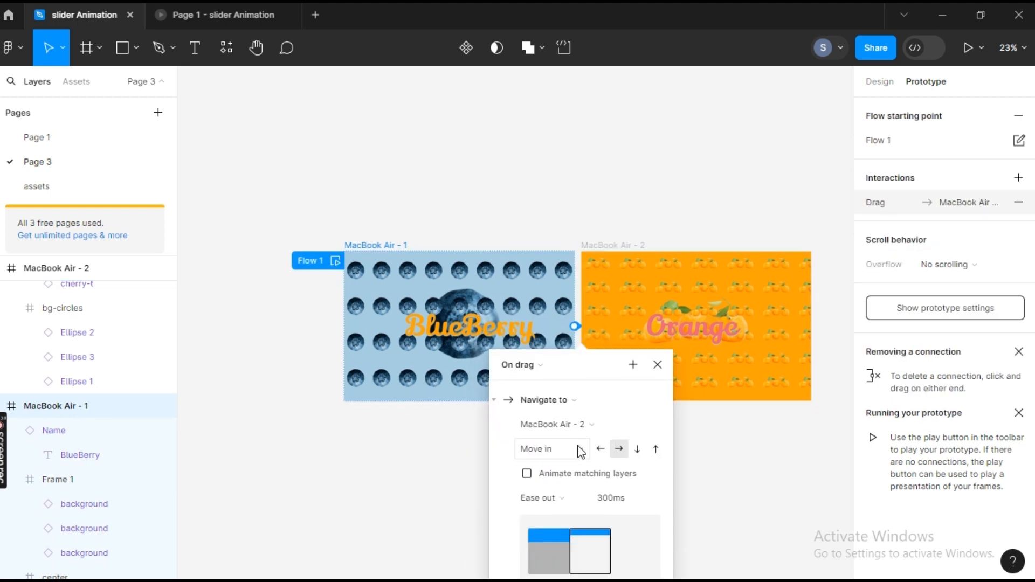
{"action": "left_click", "coordinate": [539, 449]}
{"action": "left_click", "coordinate": [583, 418]}
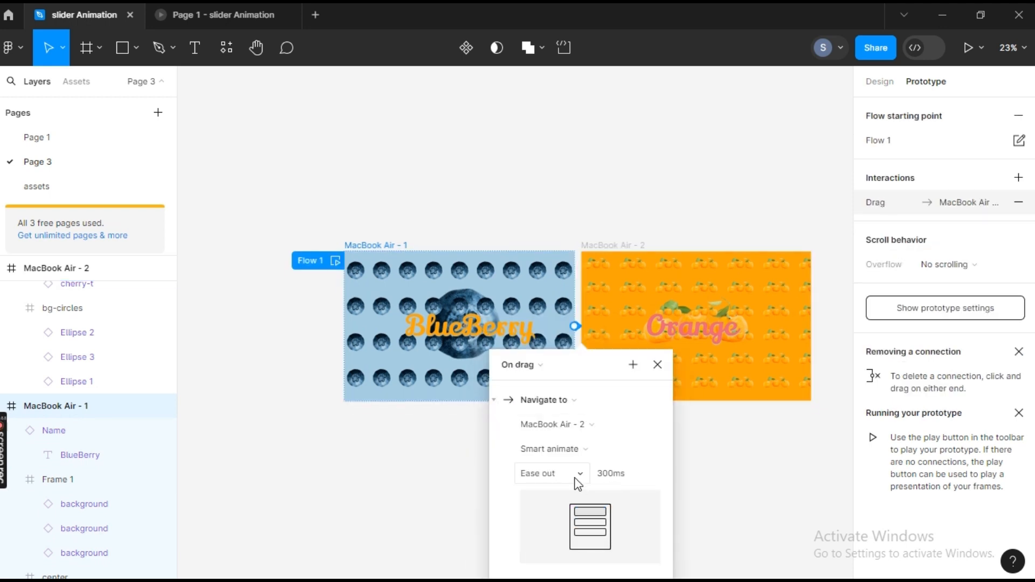
{"action": "left_click", "coordinate": [707, 433]}
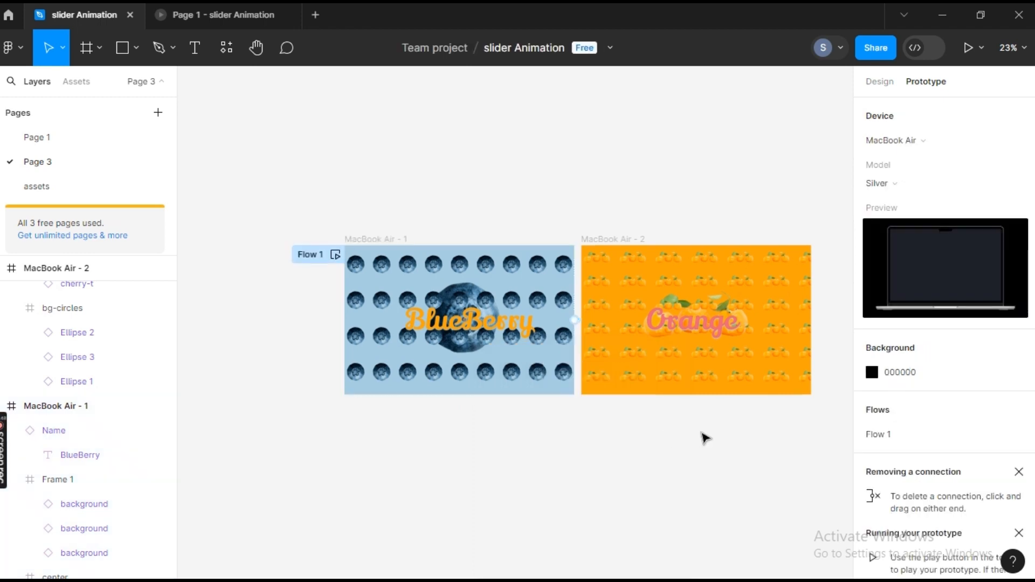
- Play the Page 3 prototype and move back and forth between the BlueBerry and Orange slides to preview the transition
{"action": "left_click", "coordinate": [968, 48]}
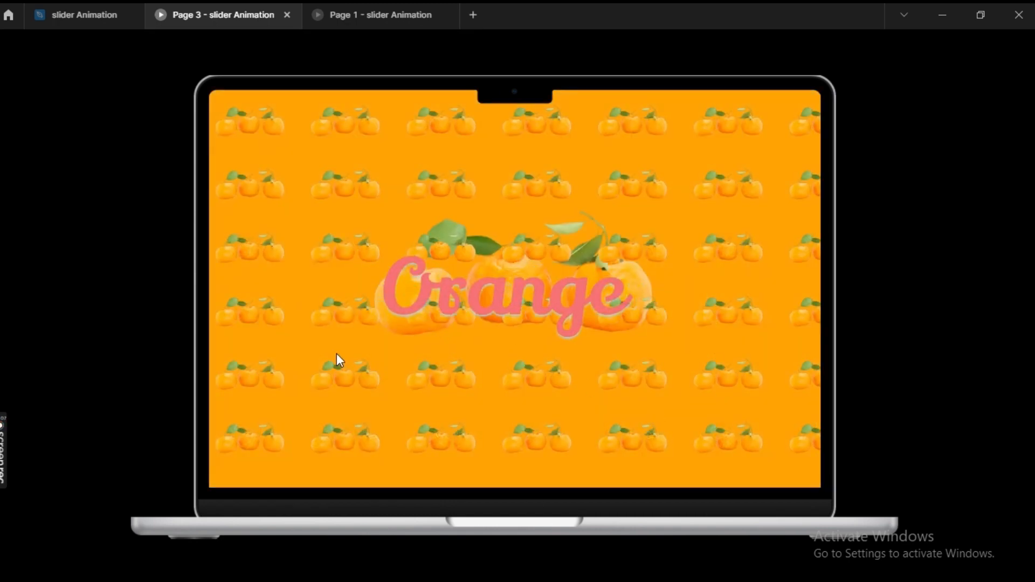
{"action": "left_click", "coordinate": [507, 569]}
{"action": "left_click", "coordinate": [524, 569]}
{"action": "left_click", "coordinate": [508, 569]}
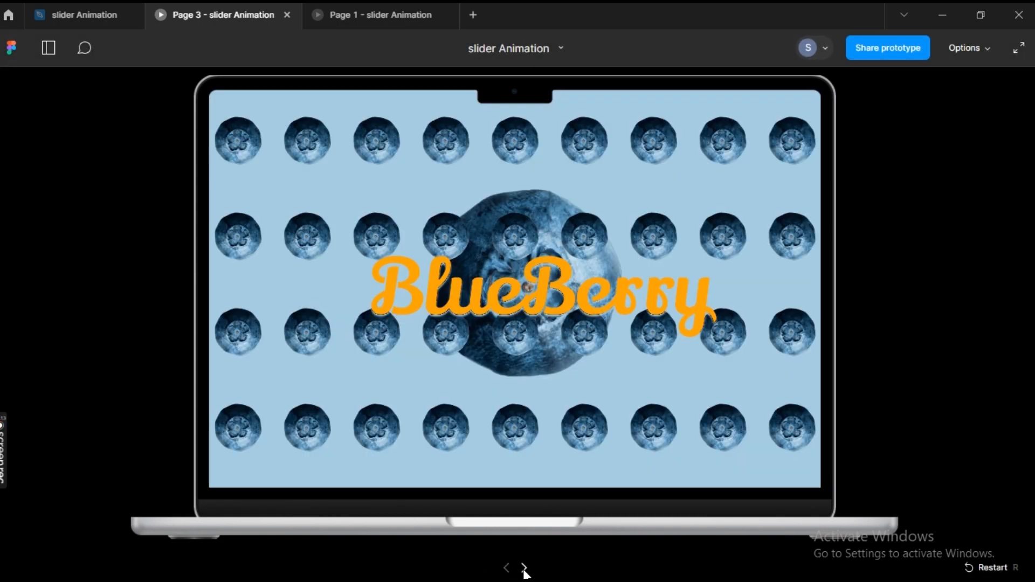
{"action": "left_click", "coordinate": [524, 569]}
{"action": "left_click", "coordinate": [507, 569]}
{"action": "left_click", "coordinate": [524, 569]}
{"action": "left_click", "coordinate": [506, 569]}
{"action": "left_click", "coordinate": [524, 569]}
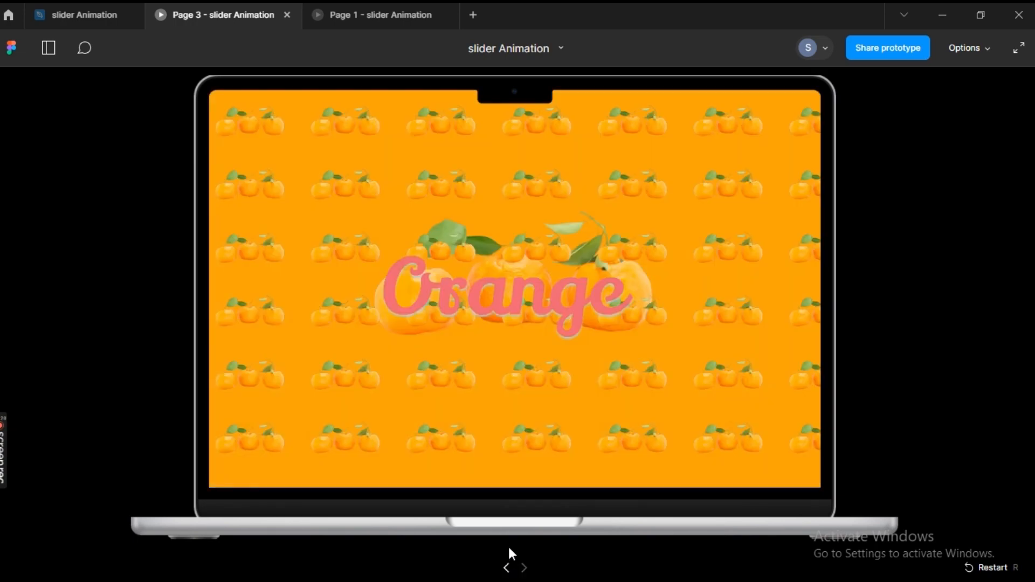
- Return to the slider Animation design file and duplicate the MacBook Air - 2 frame twice
{"action": "left_click", "coordinate": [86, 16]}
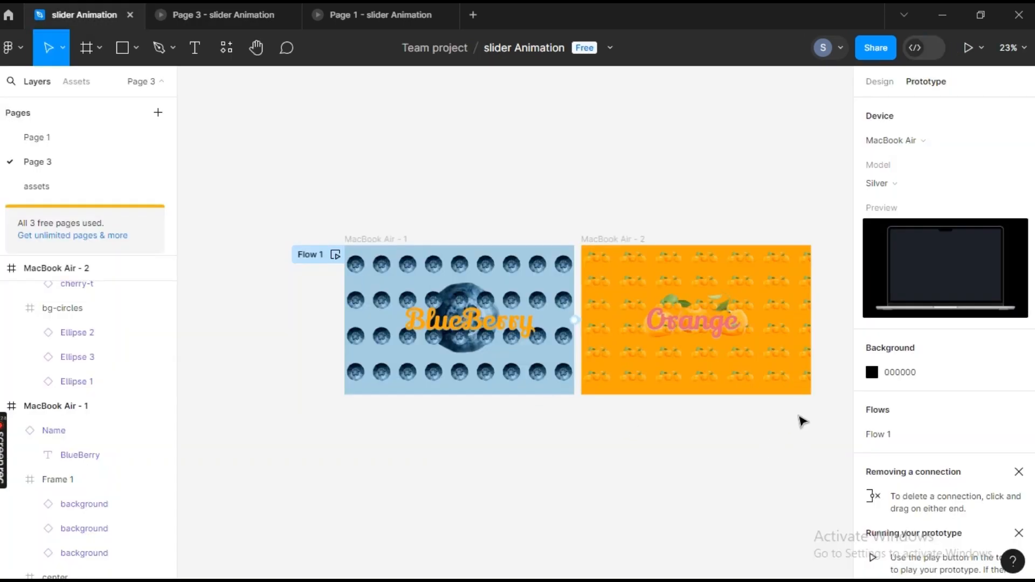
{"action": "left_click", "coordinate": [620, 239]}
{"action": "key", "text": "ctrl+d"}
{"action": "key", "text": "ctrl+d"}
- Select MacBook Air - 3, collapse the MacBook Air - 2 and MacBook Air - 1 layers, and expand its own layers
{"action": "left_click", "coordinate": [368, 240]}
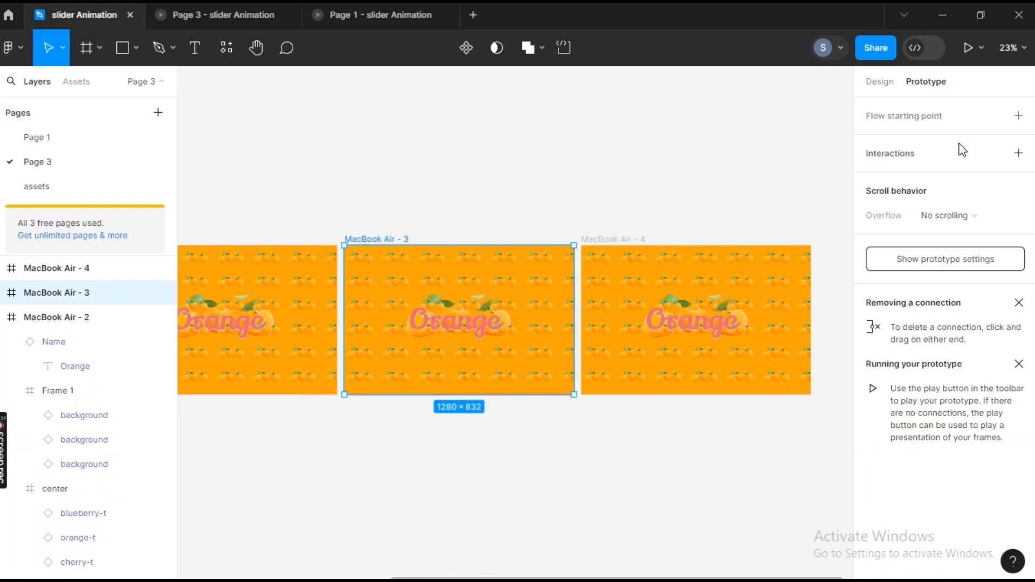
{"action": "left_click", "coordinate": [880, 80]}
{"action": "scroll", "coordinate": [941, 415], "scroll_direction": "down", "scroll_amount": 4}
{"action": "scroll", "coordinate": [940, 415], "scroll_direction": "up", "scroll_amount": 3}
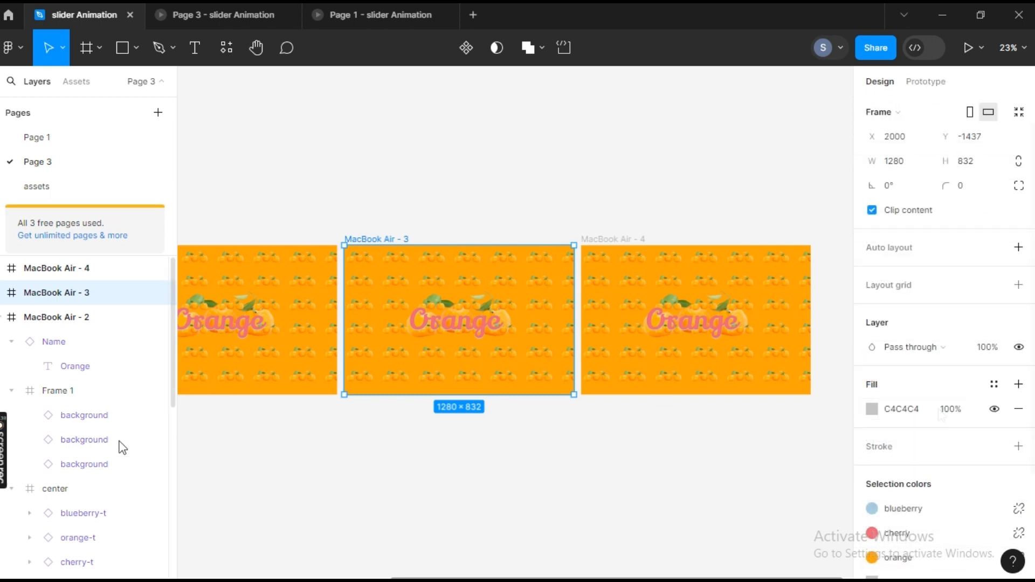
{"action": "left_click", "coordinate": [4, 322]}
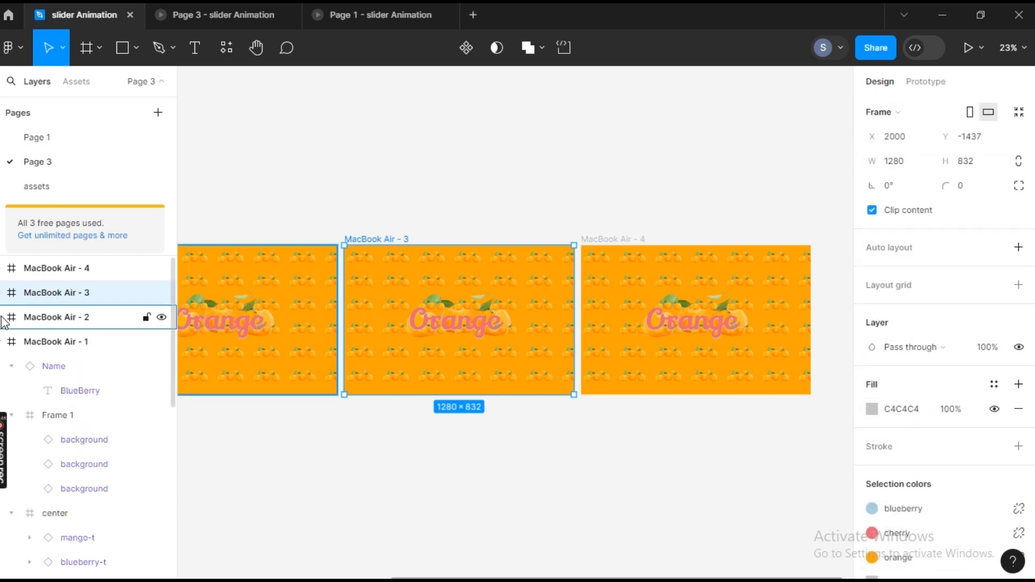
{"action": "left_click", "coordinate": [4, 341]}
{"action": "left_click", "coordinate": [3, 292]}
- Switch the Name instance in MacBook Air - 3 to Variant4, the Cherry text
{"action": "left_click", "coordinate": [81, 342]}
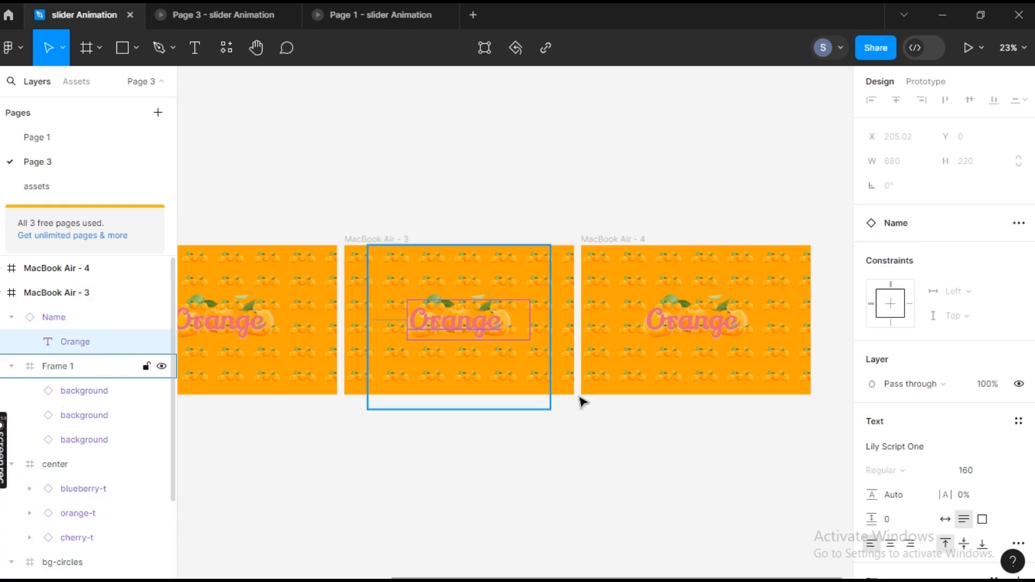
{"action": "scroll", "coordinate": [990, 233], "scroll_direction": "down", "scroll_amount": 3}
{"action": "scroll", "coordinate": [998, 229], "scroll_direction": "up", "scroll_amount": 3}
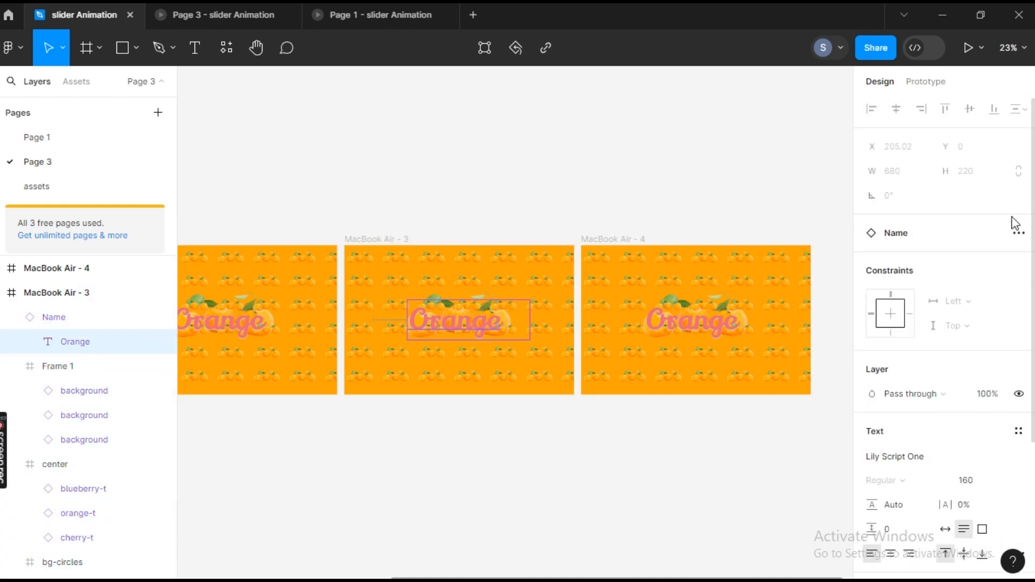
{"action": "left_click", "coordinate": [947, 235]}
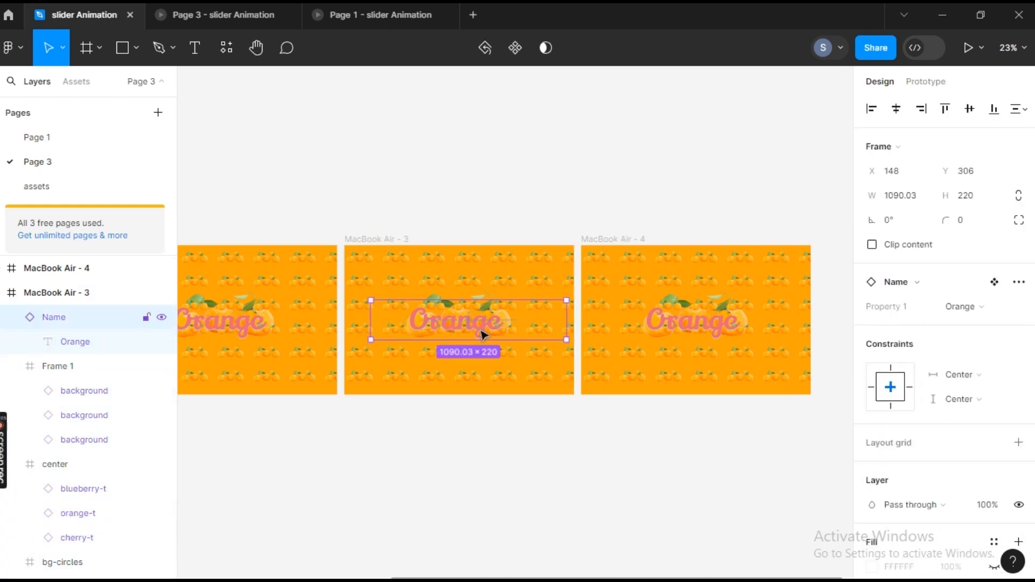
{"action": "left_click", "coordinate": [957, 306]}
{"action": "left_click", "coordinate": [910, 288]}
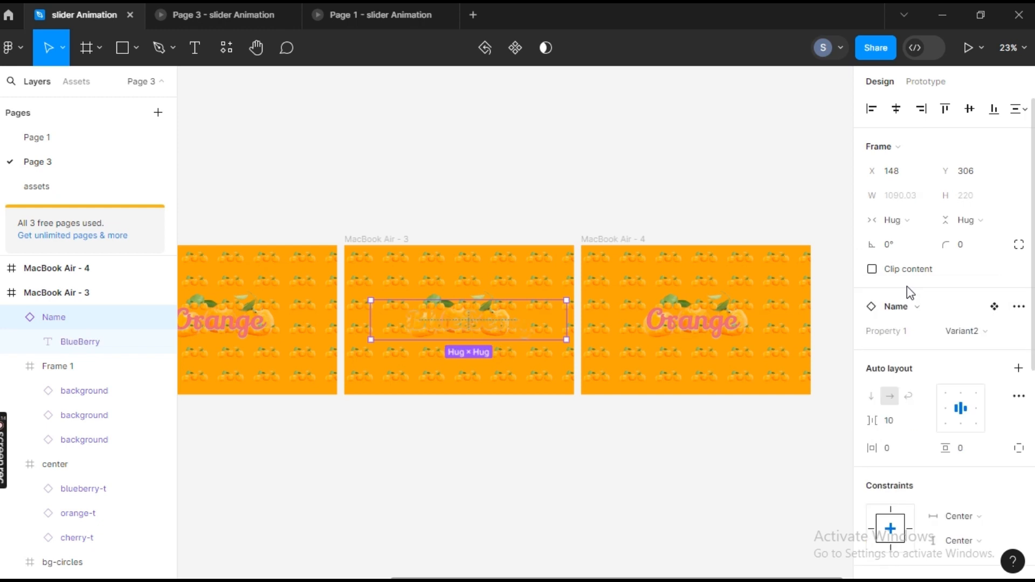
{"action": "left_click", "coordinate": [977, 334]}
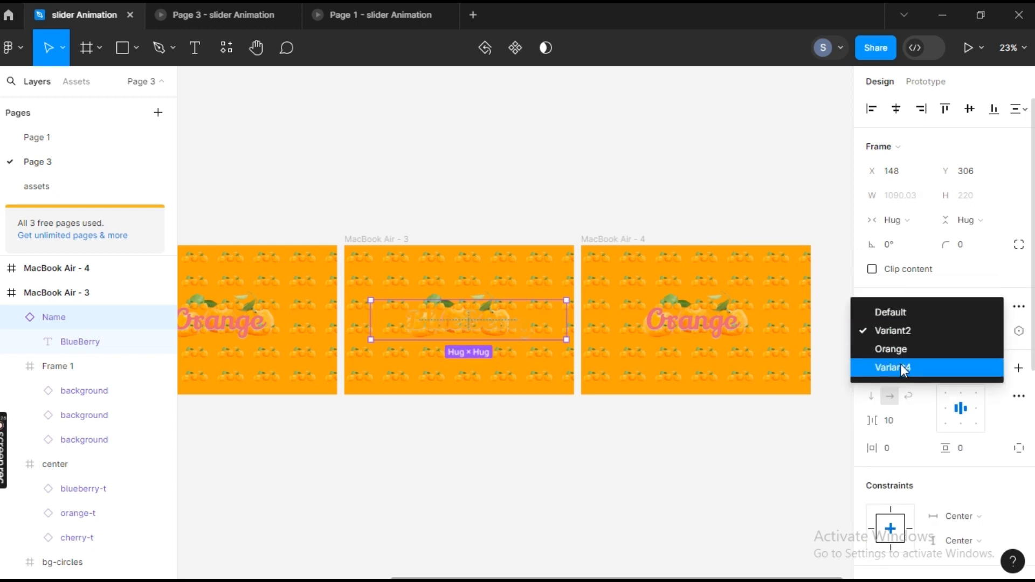
{"action": "left_click", "coordinate": [901, 364]}
- Recolour the Cherry name in MacBook Air - 3 with the light blue blueberry local colour
{"action": "scroll", "coordinate": [916, 486], "scroll_direction": "down", "scroll_amount": 4}
{"action": "left_click", "coordinate": [870, 430]}
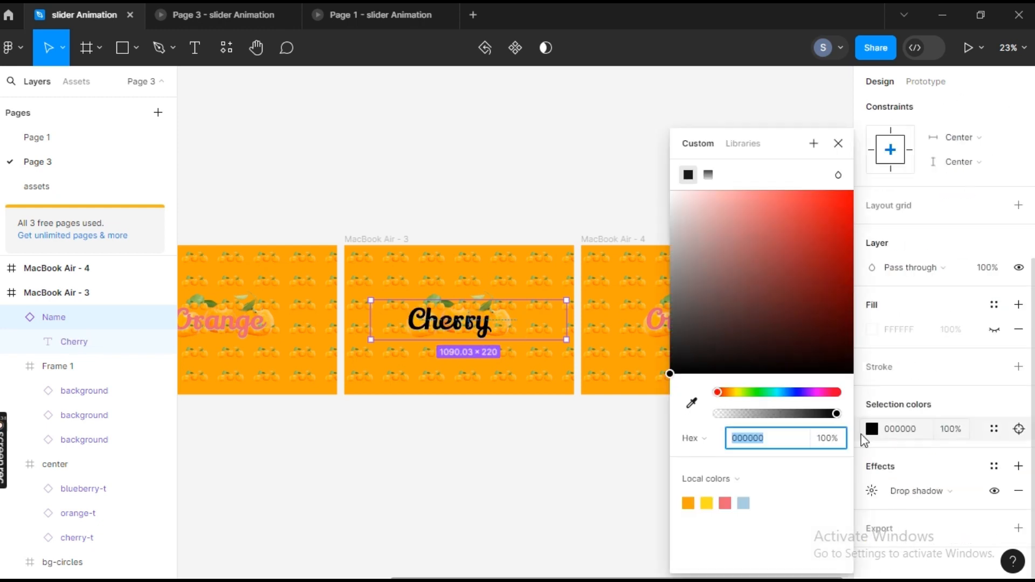
{"action": "left_click", "coordinate": [743, 503]}
{"action": "left_click", "coordinate": [588, 520]}
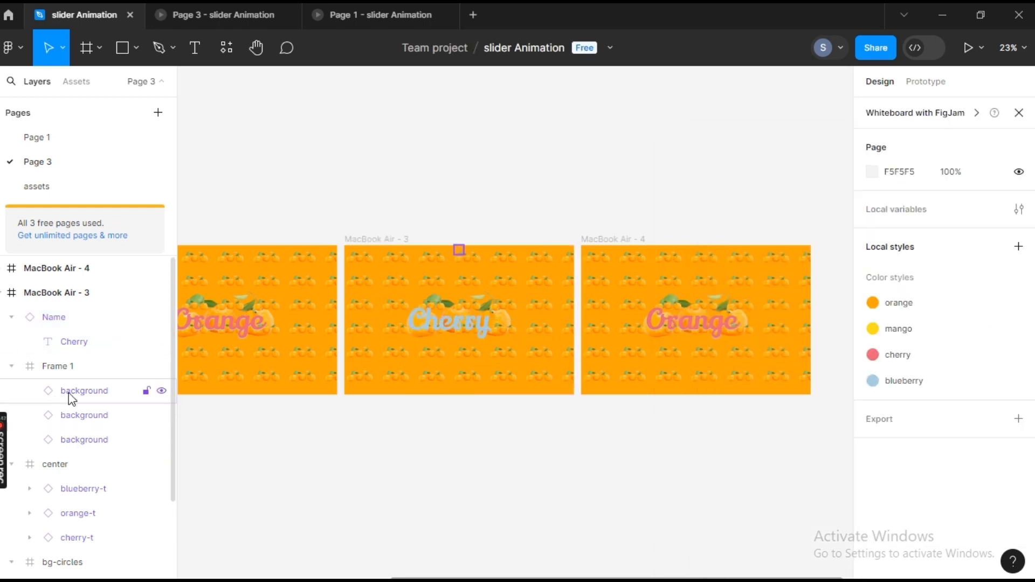
- Switch the large background instance in Frame 1 of MacBook Air - 3 to the cherry variant
{"action": "left_click", "coordinate": [81, 439]}
{"action": "left_click", "coordinate": [959, 306]}
{"action": "left_click", "coordinate": [936, 327]}
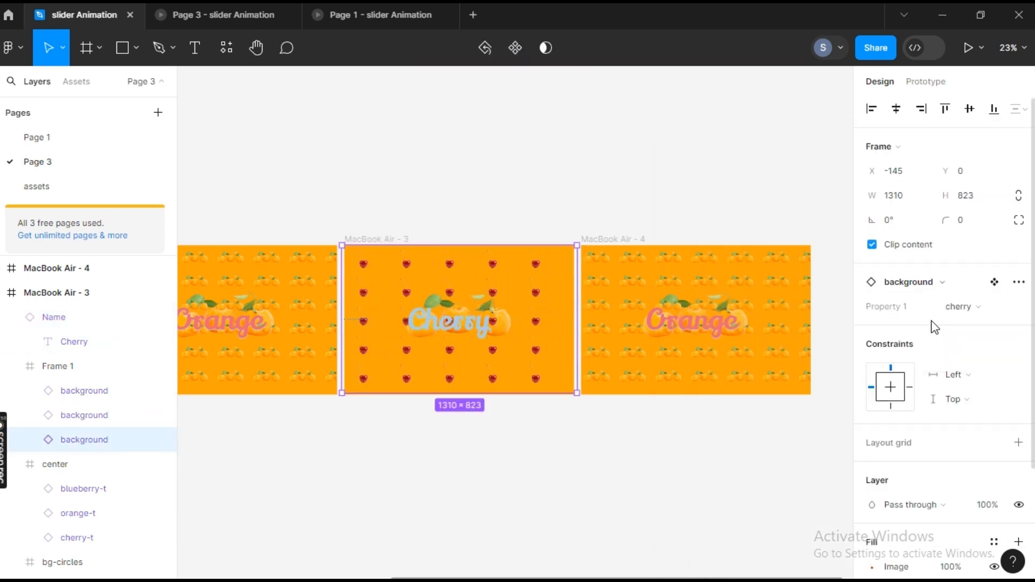
- Set the small upper background of MacBook Air - 3 to the orange variant and the small lower one to mango
{"action": "left_click", "coordinate": [85, 392]}
{"action": "left_click", "coordinate": [959, 306]}
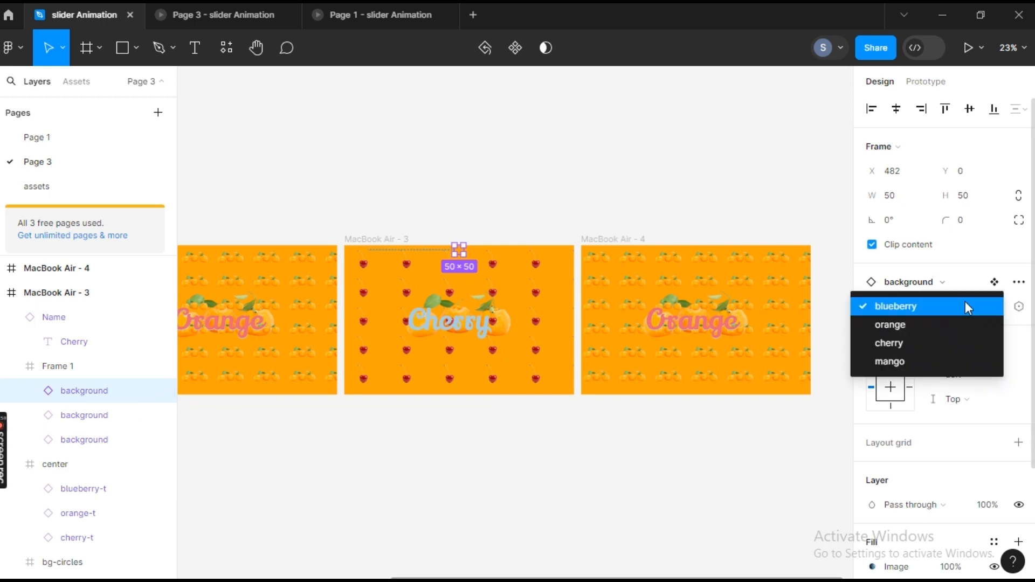
{"action": "left_click", "coordinate": [935, 323]}
{"action": "key", "text": "Tab"}
{"action": "left_click", "coordinate": [959, 306]}
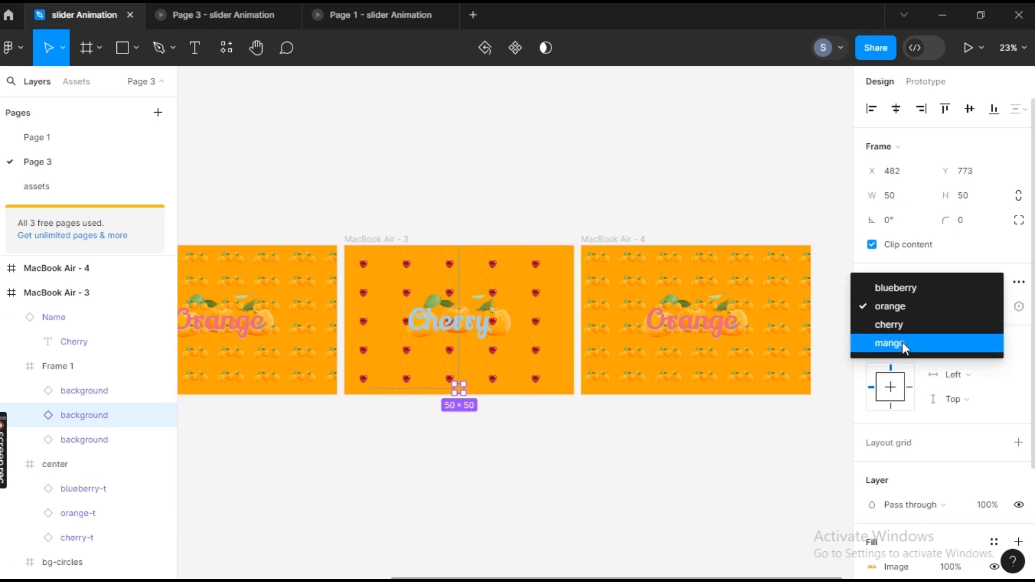
{"action": "left_click", "coordinate": [904, 349]}
- Swap the large orange-t instance in the center frame of MacBook Air - 3 for cherry-t
{"action": "left_click", "coordinate": [115, 515]}
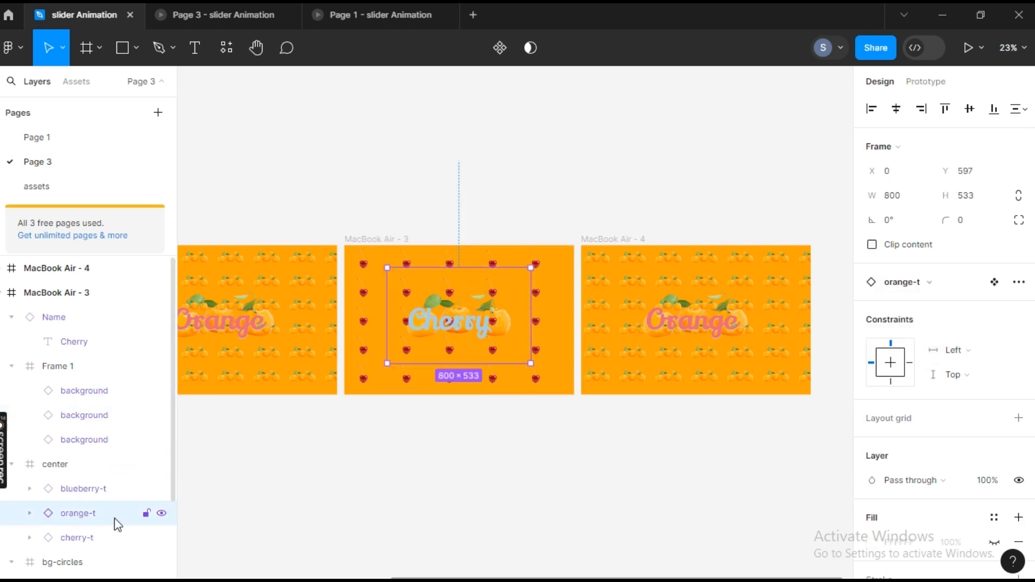
{"action": "left_click", "coordinate": [911, 282]}
{"action": "left_click", "coordinate": [911, 391]}
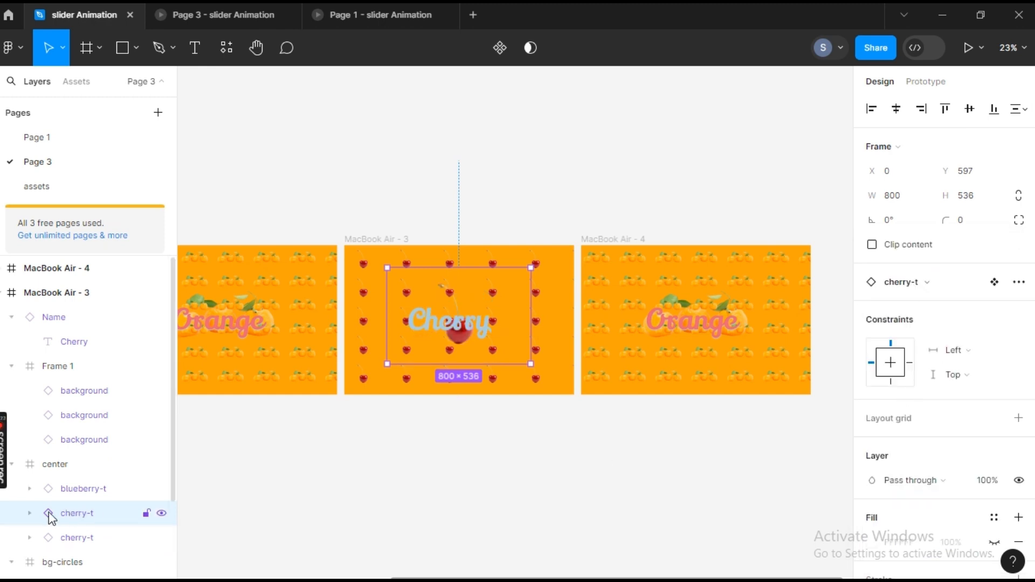
- In the center frame of MacBook Air - 3, swap the tiny lower cherry-t for mango-t and the tiny upper blueberry-t for orange-t
{"action": "left_click", "coordinate": [94, 540]}
{"action": "left_click", "coordinate": [911, 282]}
{"action": "left_click", "coordinate": [911, 439]}
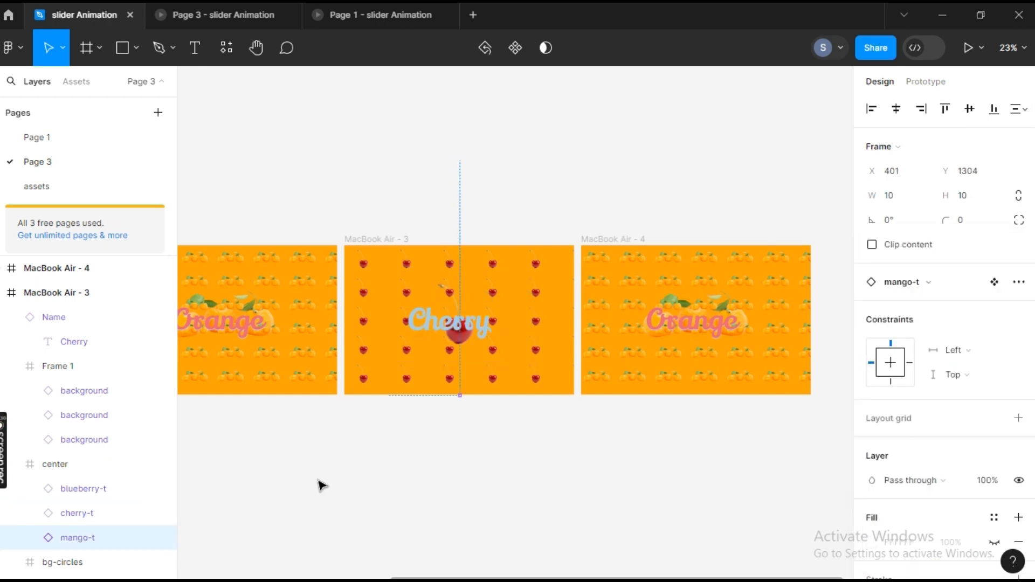
{"action": "key", "text": "Tab"}
{"action": "left_click", "coordinate": [911, 282]}
{"action": "left_click", "coordinate": [911, 487]}
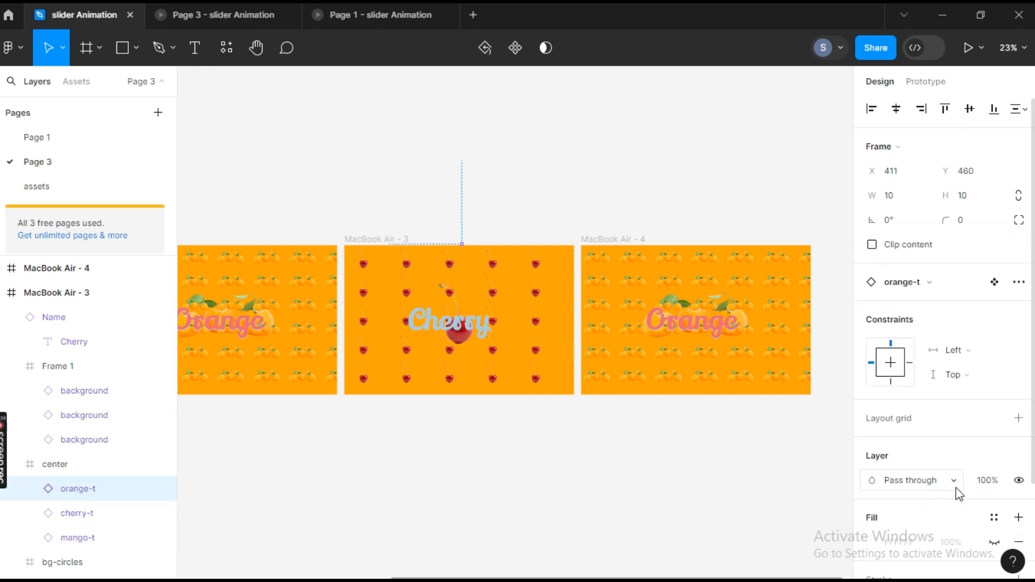
- Switch the large Ellipse 1 instance in bg-circles of MacBook Air - 3 to the cherry-coloured variant
{"action": "scroll", "coordinate": [86, 458], "scroll_direction": "down", "scroll_amount": 3}
{"action": "left_click", "coordinate": [98, 525]}
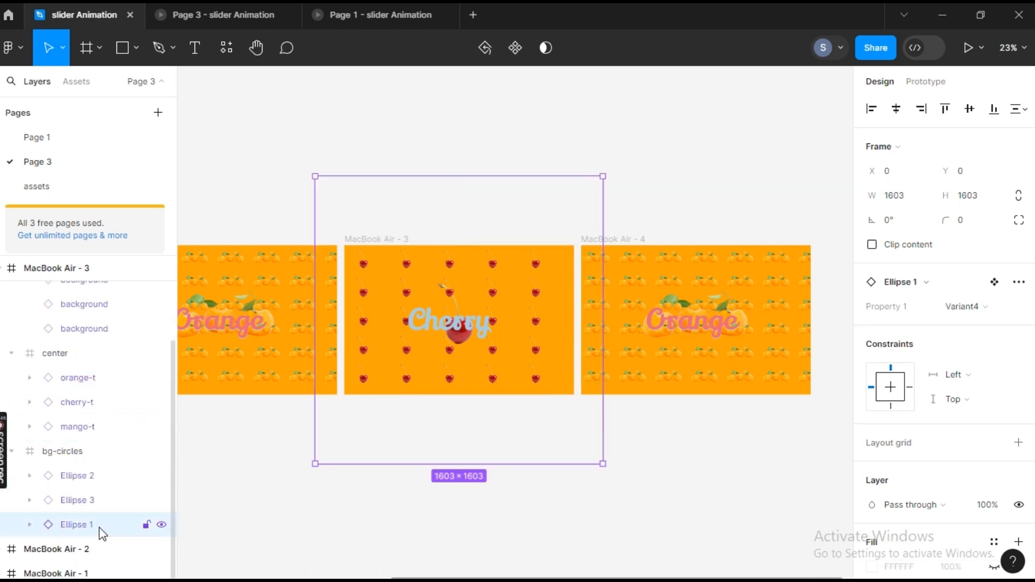
{"action": "left_click", "coordinate": [962, 306]}
{"action": "left_click", "coordinate": [916, 269]}
- Set Ellipse 3 in MacBook Air - 3 to the mango-coloured Variant3 and check the colour of Ellipse 2
{"action": "left_click", "coordinate": [107, 500]}
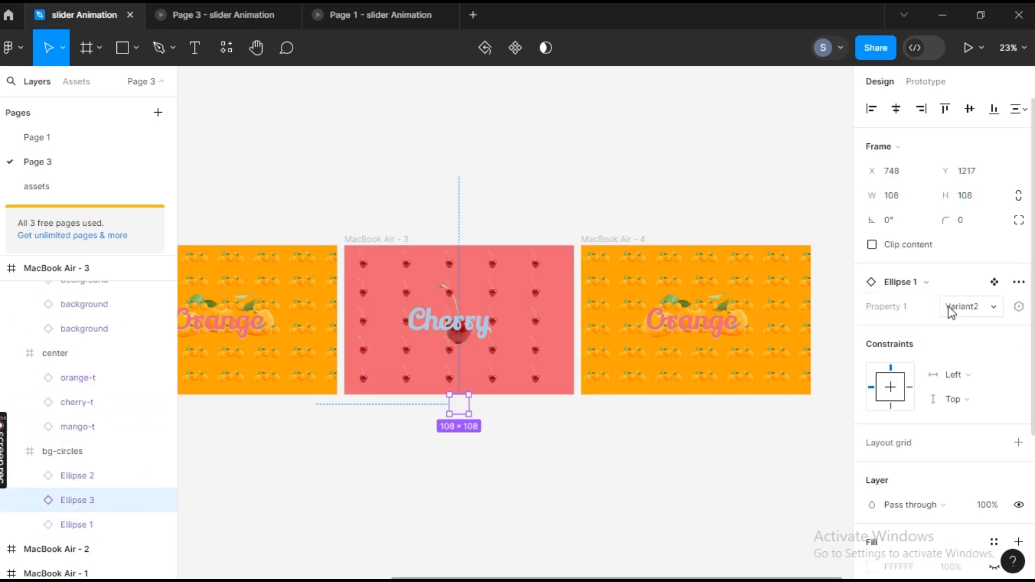
{"action": "left_click", "coordinate": [951, 307]}
{"action": "left_click", "coordinate": [957, 342]}
{"action": "scroll", "coordinate": [968, 438], "scroll_direction": "down", "scroll_amount": 1}
{"action": "scroll", "coordinate": [965, 250], "scroll_direction": "down", "scroll_amount": 2}
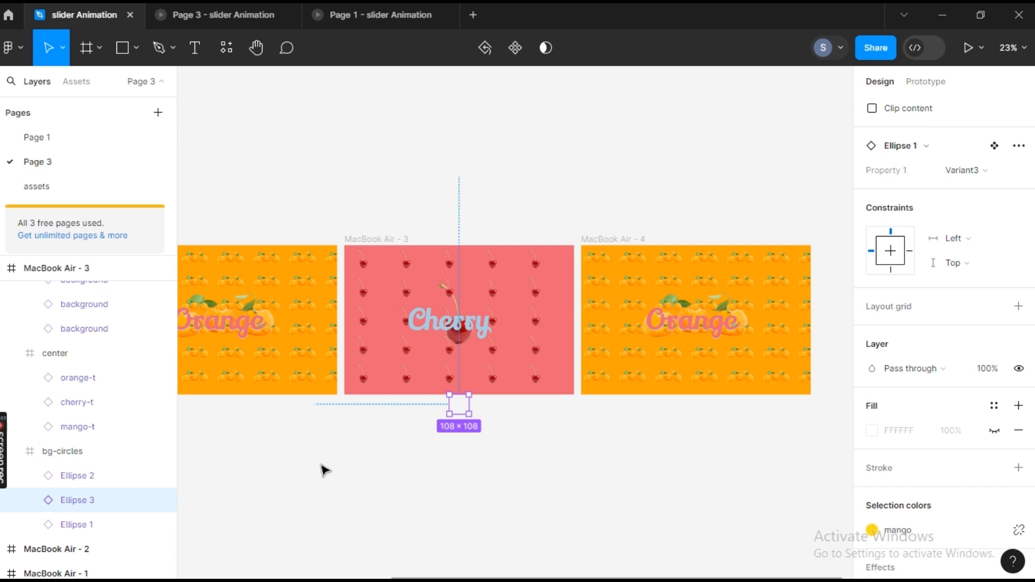
{"action": "left_click", "coordinate": [78, 477]}
{"action": "scroll", "coordinate": [962, 386], "scroll_direction": "down", "scroll_amount": 3}
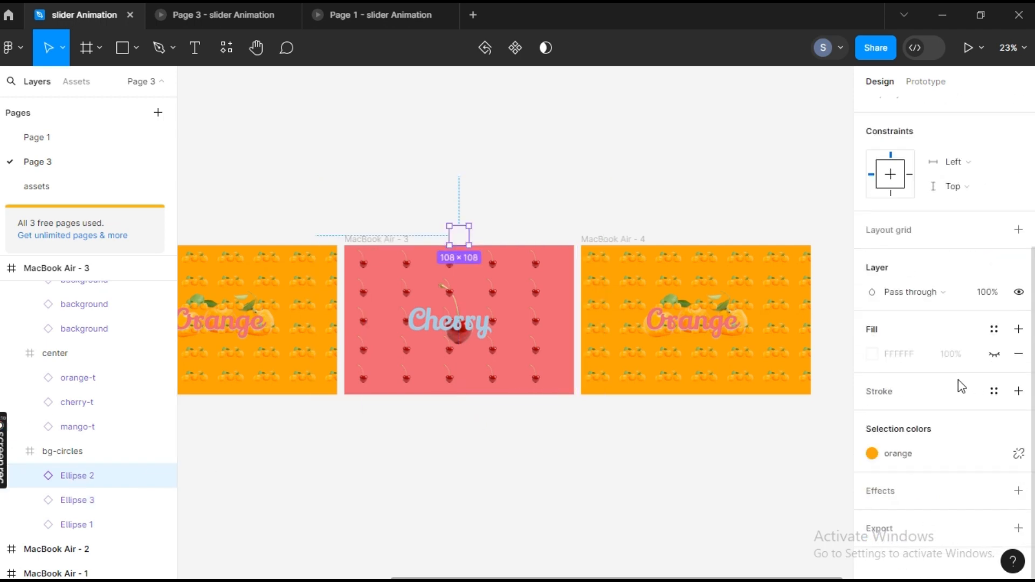
- Expand the MacBook Air - 4 layers and switch its Name instance to the Default variant, the Mango text
{"action": "left_click", "coordinate": [620, 239]}
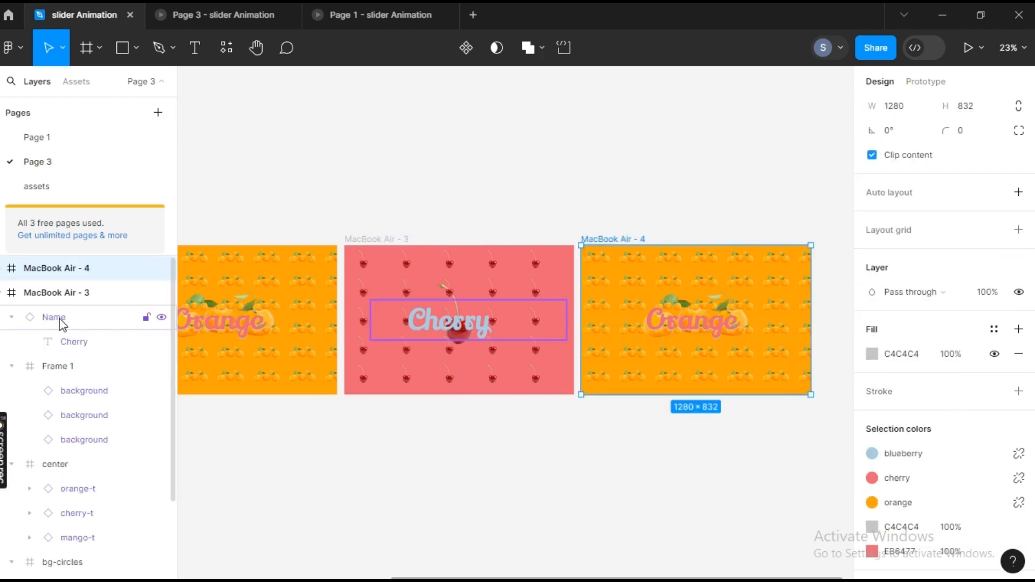
{"action": "left_click", "coordinate": [4, 291]}
{"action": "left_click", "coordinate": [3, 268]}
{"action": "left_click", "coordinate": [54, 293]}
{"action": "left_click", "coordinate": [965, 305]}
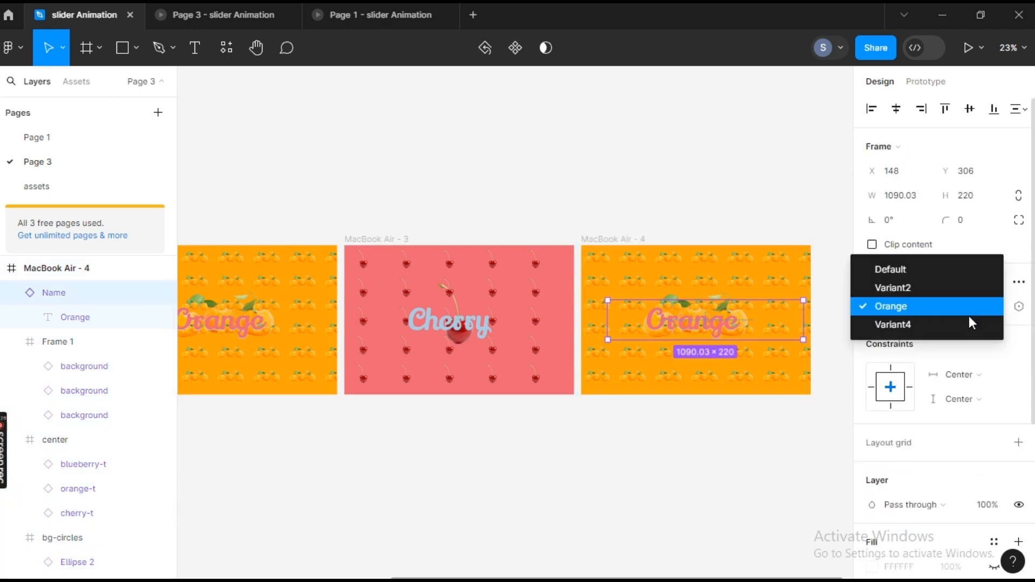
{"action": "left_click", "coordinate": [955, 287]}
{"action": "left_click", "coordinate": [962, 331]}
{"action": "left_click", "coordinate": [940, 362]}
{"action": "left_click", "coordinate": [964, 306]}
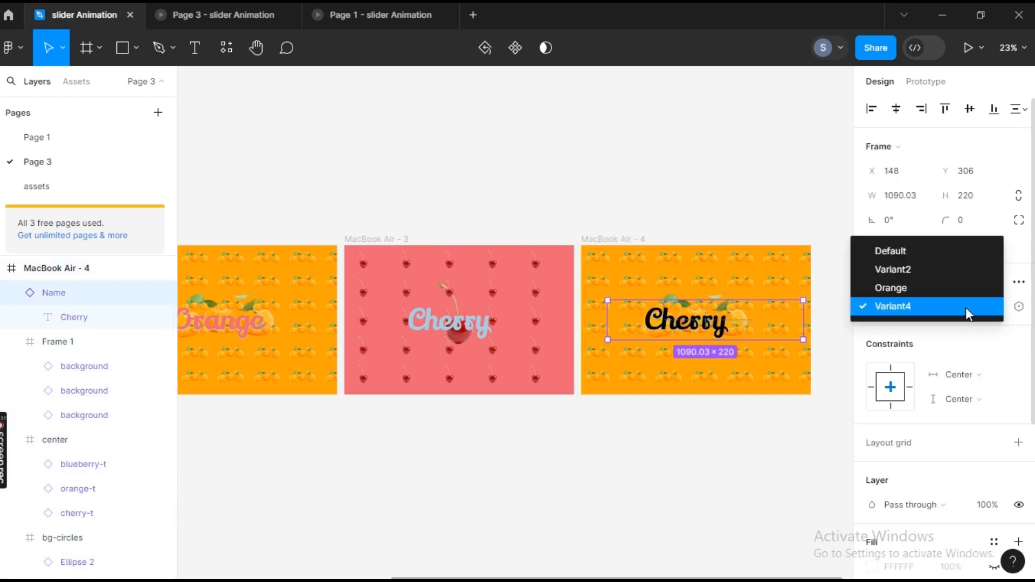
{"action": "left_click", "coordinate": [936, 257]}
- Narrow the Mango name instance to 516 wide at X 387 and recolour it with the orange local colour
{"action": "left_click_drag", "start_coordinate": [802, 324], "coordinate": [701, 323]}
{"action": "left_click_drag", "start_coordinate": [655, 320], "coordinate": [698, 320]}
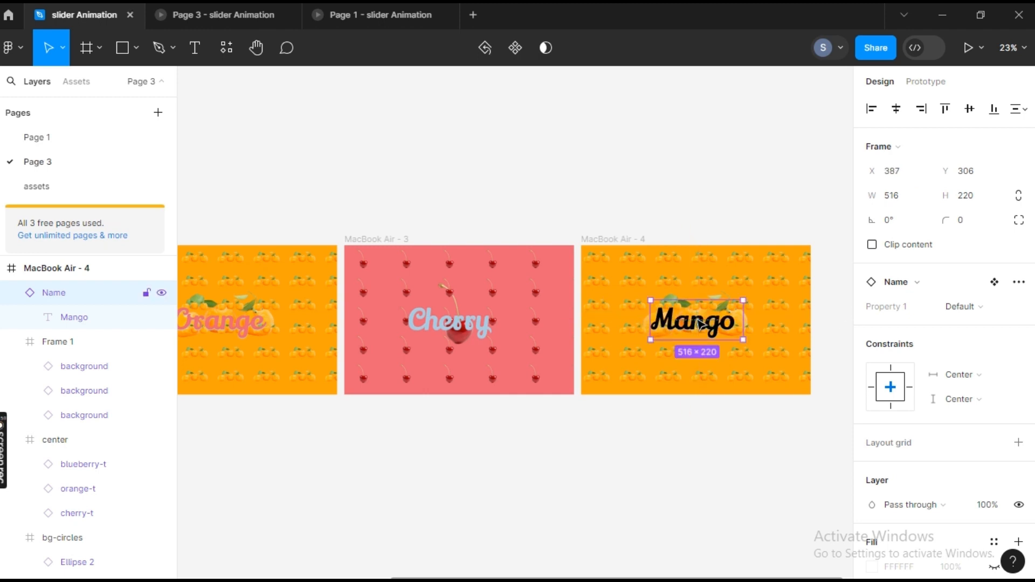
{"action": "scroll", "coordinate": [944, 377], "scroll_direction": "down", "scroll_amount": 3}
{"action": "left_click", "coordinate": [872, 513]}
{"action": "left_click", "coordinate": [706, 502]}
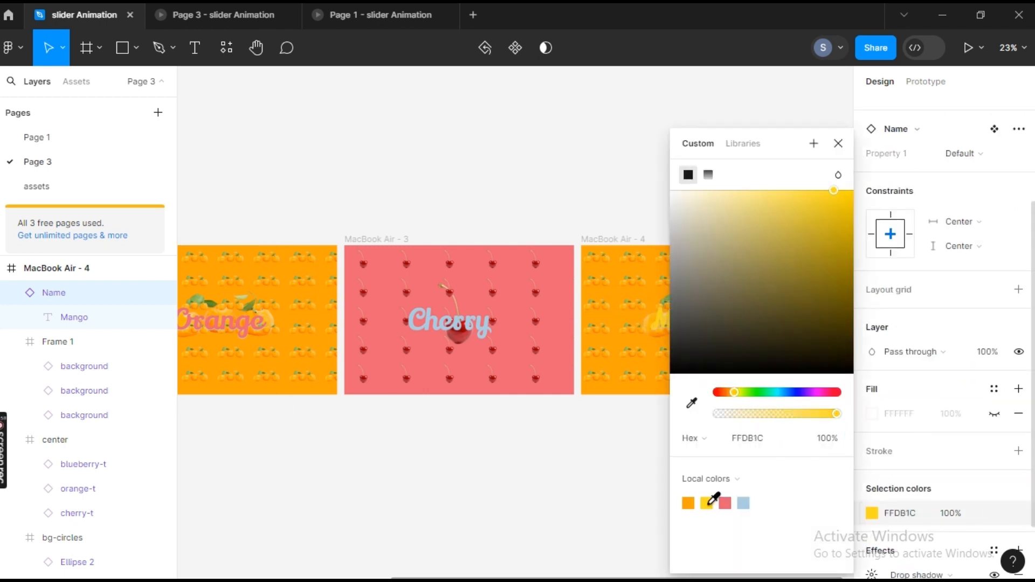
{"action": "left_click", "coordinate": [688, 503]}
{"action": "left_click", "coordinate": [609, 469]}
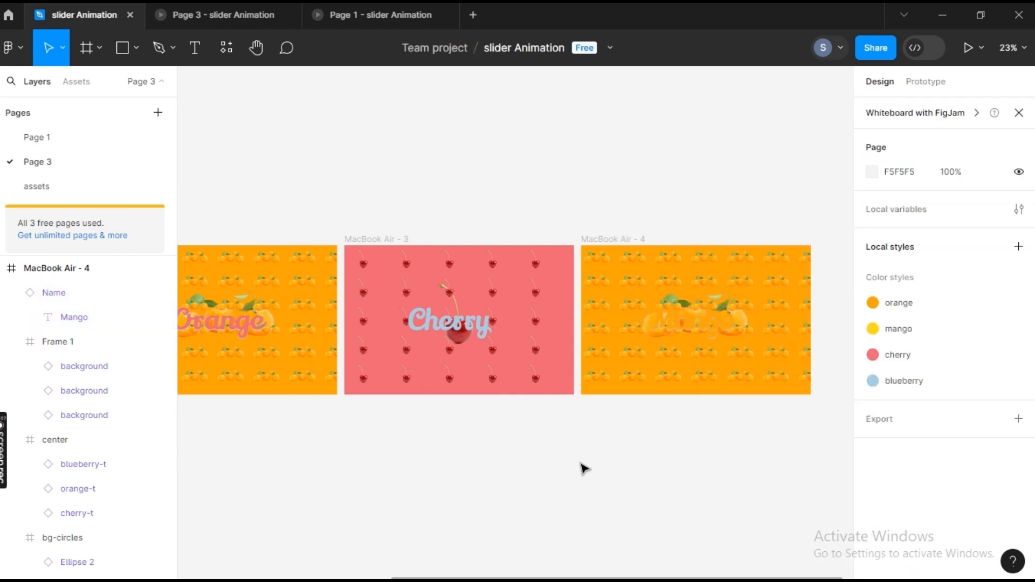
- Switch the large background instance in Frame 1 of MacBook Air - 4 to the mango variant
{"action": "left_click", "coordinate": [84, 367]}
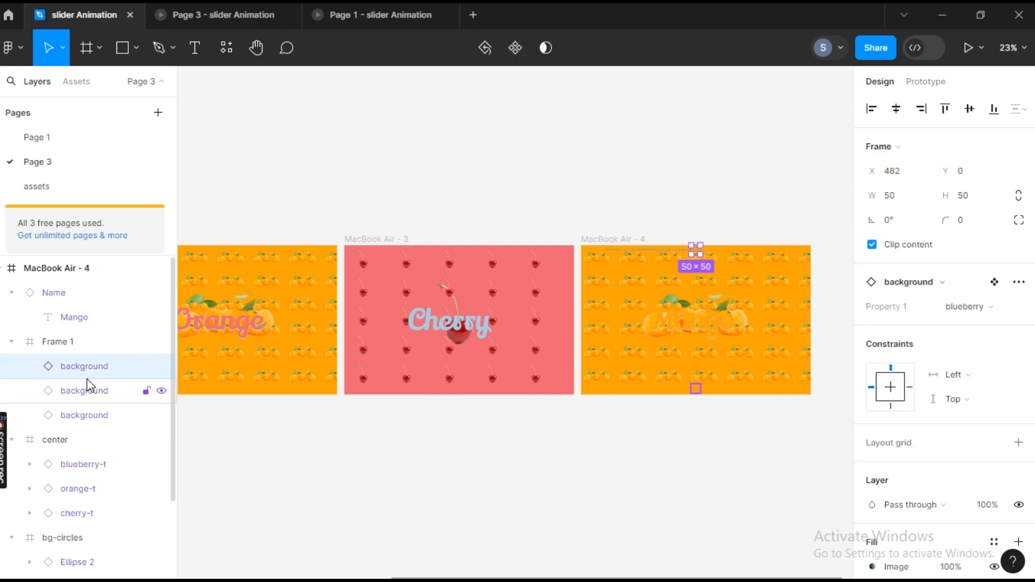
{"action": "left_click", "coordinate": [85, 415]}
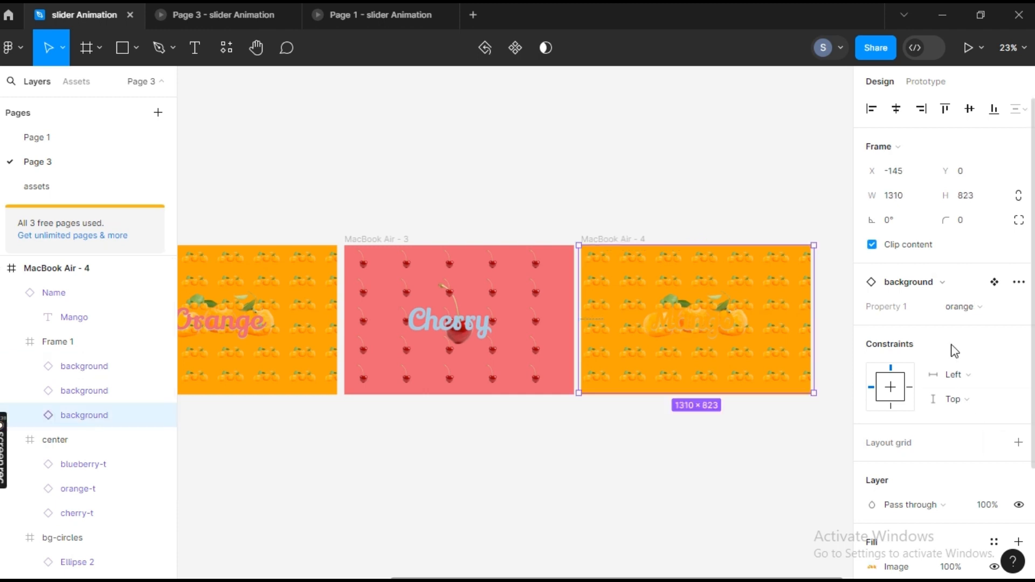
{"action": "left_click", "coordinate": [963, 306]}
{"action": "left_click", "coordinate": [928, 344]}
- Set the small lower background of MacBook Air - 4 to the blueberry variant and the small upper one to cherry
{"action": "left_click", "coordinate": [85, 391]}
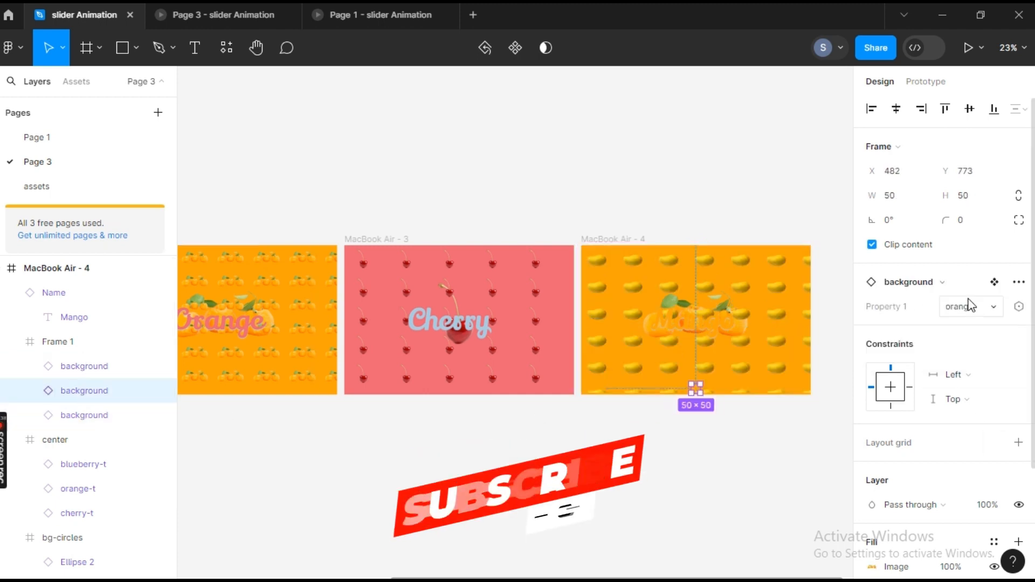
{"action": "left_click", "coordinate": [969, 306]}
{"action": "left_click", "coordinate": [949, 287]}
{"action": "left_click", "coordinate": [84, 366]}
{"action": "left_click", "coordinate": [965, 307]}
{"action": "left_click", "coordinate": [931, 344]}
{"action": "left_click", "coordinate": [419, 468]}
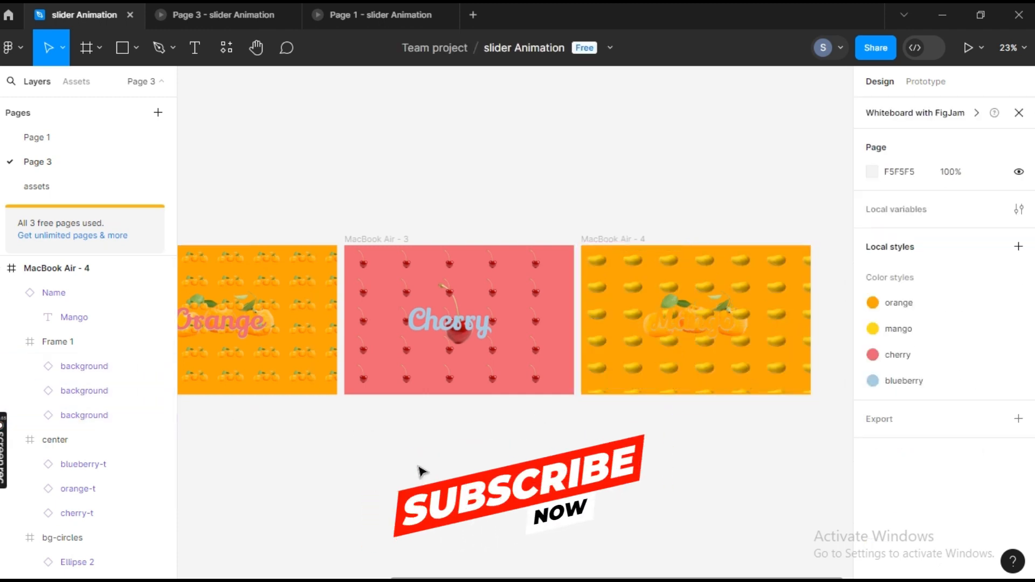
- Swap the large orange-t instance in the center frame of MacBook Air - 4 for mango-t
{"action": "left_click", "coordinate": [78, 488]}
{"action": "left_click", "coordinate": [901, 282]}
{"action": "left_click", "coordinate": [895, 439]}
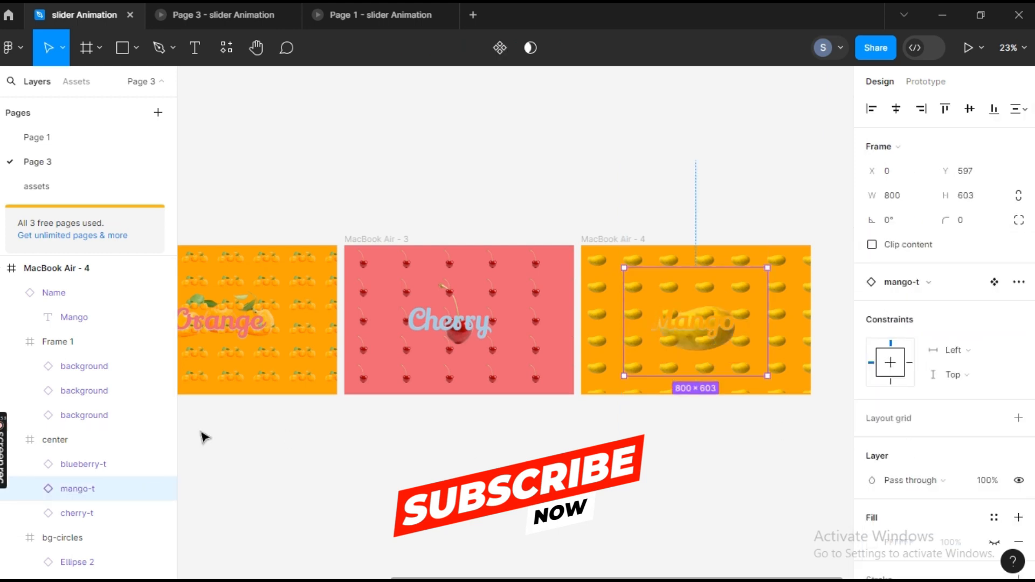
- In the center frame of MacBook Air - 4, swap the tiny upper blueberry-t for cherry-t and the tiny lower cherry-t for blueberry-t
{"action": "left_click", "coordinate": [78, 465]}
{"action": "left_click", "coordinate": [901, 282]}
{"action": "left_click", "coordinate": [917, 388]}
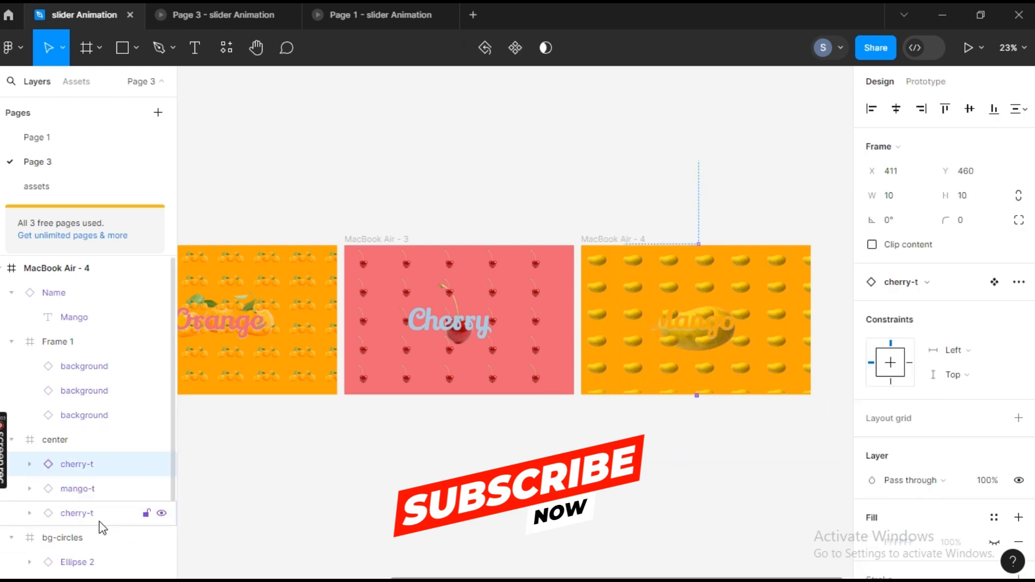
{"action": "left_click", "coordinate": [78, 512]}
{"action": "left_click", "coordinate": [901, 282]}
{"action": "left_click", "coordinate": [916, 363]}
{"action": "left_click", "coordinate": [353, 461]}
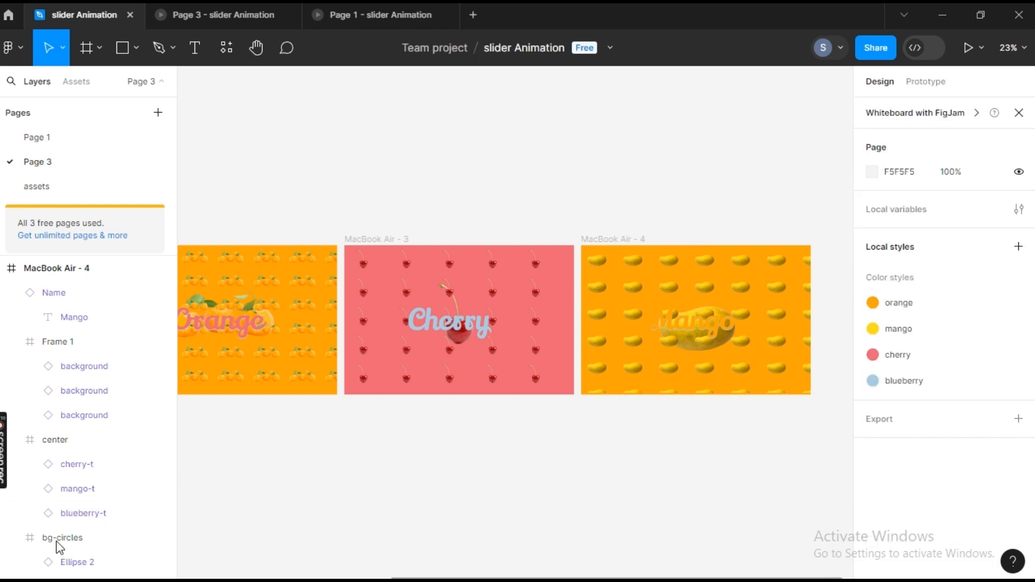
- Switch the large Ellipse 1 instance in bg-circles of MacBook Air - 4 to the mango-coloured Variant3
{"action": "scroll", "coordinate": [59, 547], "scroll_direction": "down", "scroll_amount": 3}
{"action": "left_click", "coordinate": [76, 500]}
{"action": "left_click", "coordinate": [965, 306]}
{"action": "left_click", "coordinate": [911, 287]}
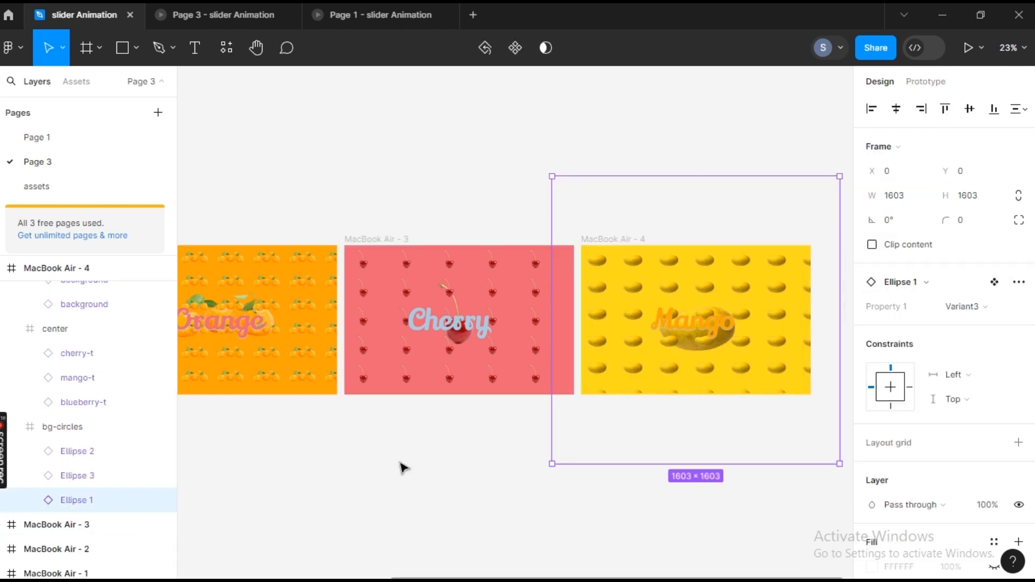
- Switch the Ellipse 3 and Ellipse 2 instances in bg-circles of MacBook Air - 4 to different colour variants
{"action": "left_click", "coordinate": [77, 475]}
{"action": "left_click", "coordinate": [963, 306]}
{"action": "left_click", "coordinate": [917, 286]}
{"action": "left_click", "coordinate": [77, 451]}
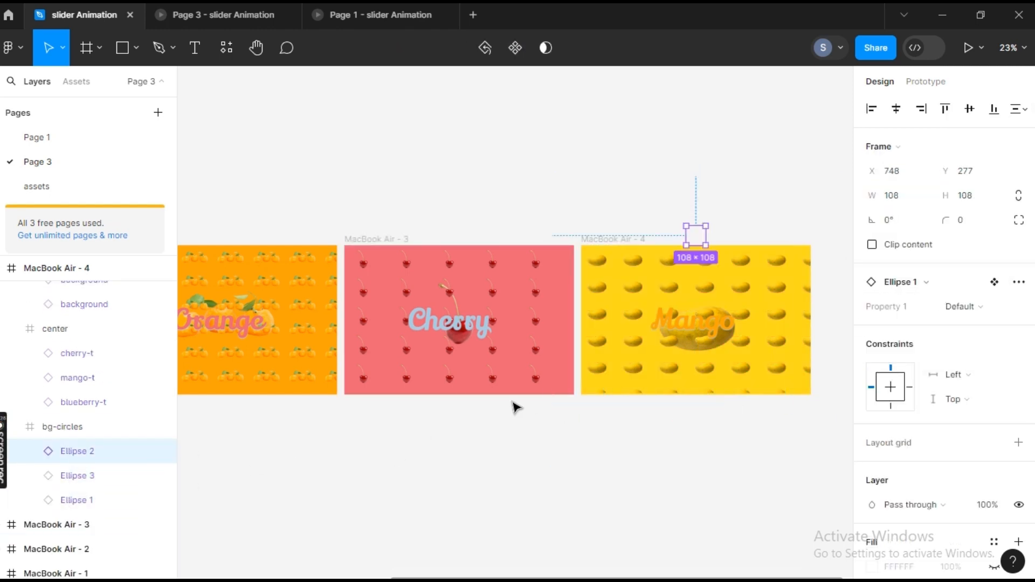
{"action": "left_click", "coordinate": [963, 306]}
{"action": "left_click", "coordinate": [906, 324]}
{"action": "scroll", "coordinate": [945, 337], "scroll_direction": "down", "scroll_amount": 4}
{"action": "left_click", "coordinate": [474, 464]}
{"action": "scroll", "coordinate": [475, 464], "scroll_direction": "up", "scroll_amount": 1}
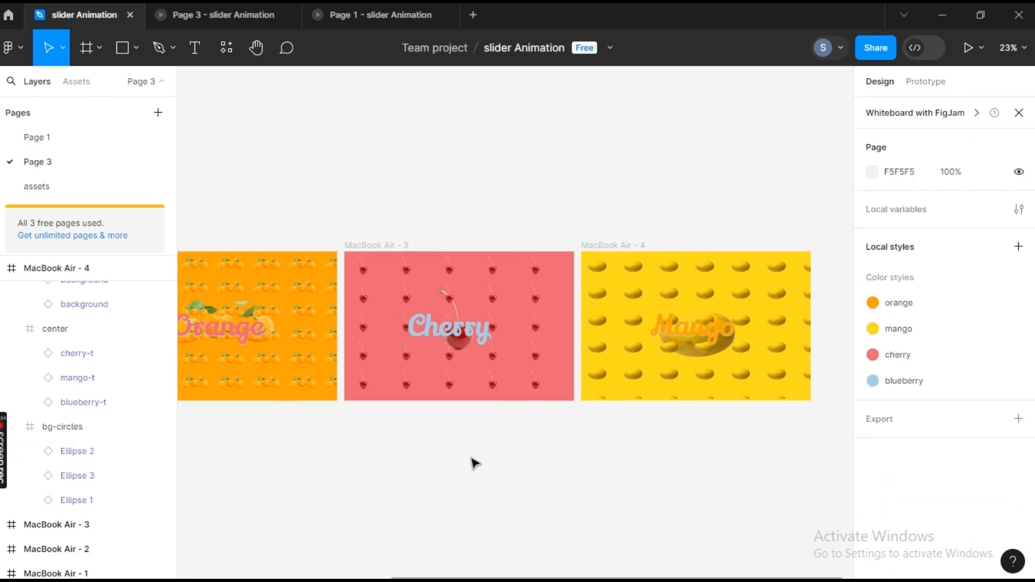
- Set the drop shadow colour of the Mango title in MacBook Air - 4 to red E80000
{"action": "left_click", "coordinate": [701, 351]}
{"action": "left_click", "coordinate": [872, 491]}
{"action": "left_click", "coordinate": [688, 517]}
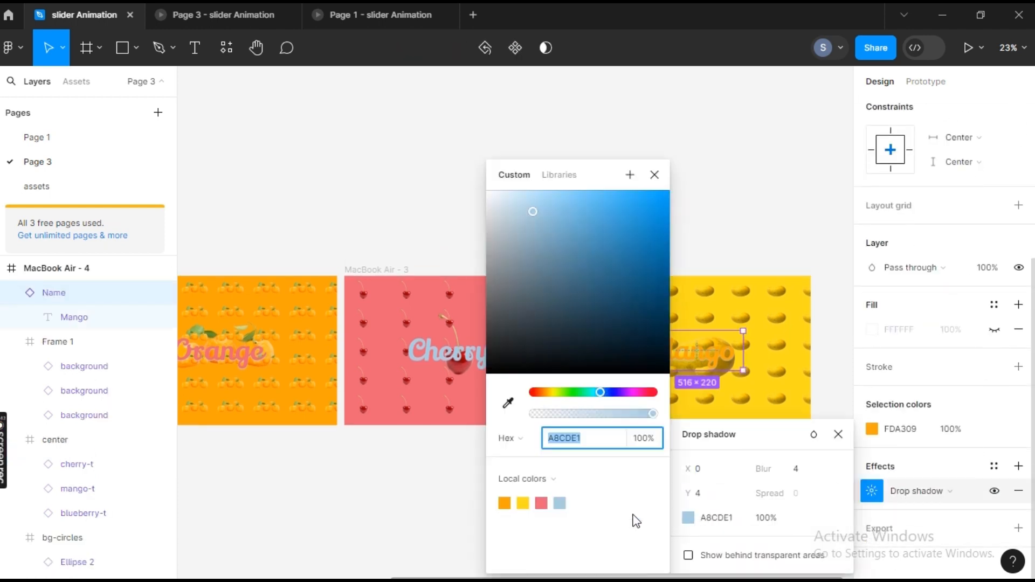
{"action": "left_click", "coordinate": [524, 503]}
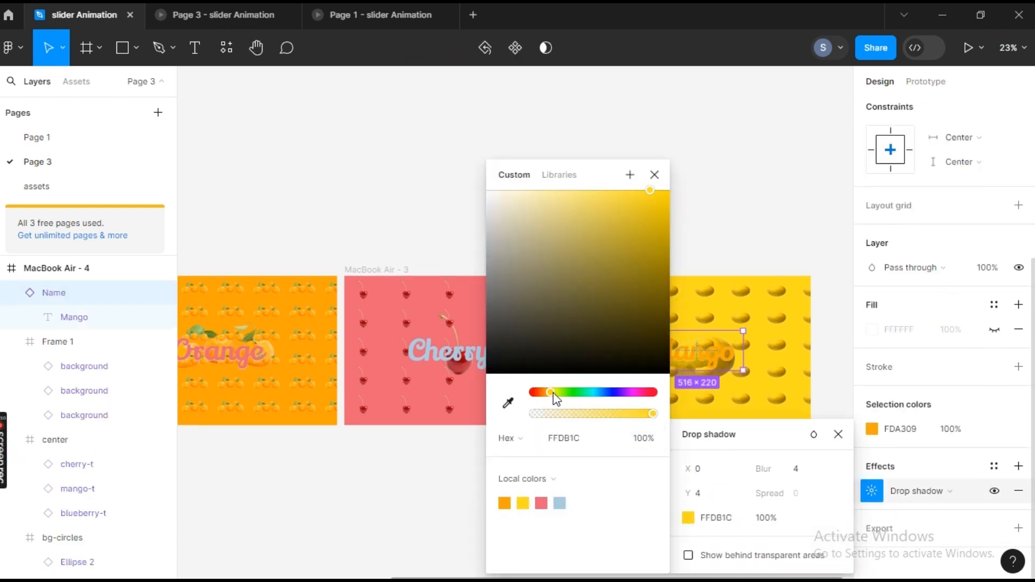
{"action": "left_click_drag", "start_coordinate": [553, 393], "coordinate": [527, 394]}
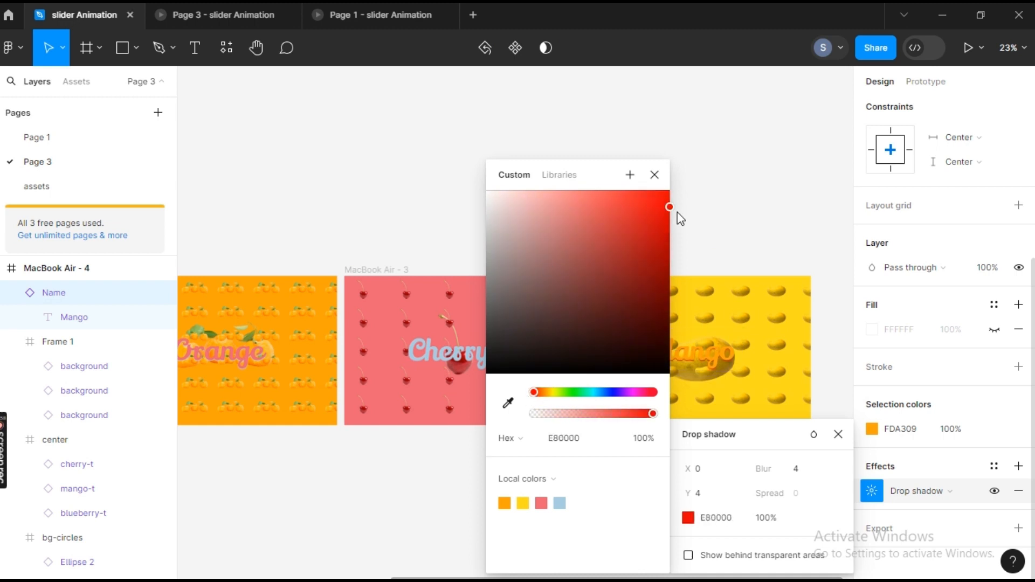
{"action": "left_click", "coordinate": [654, 175]}
{"action": "left_click", "coordinate": [827, 415]}
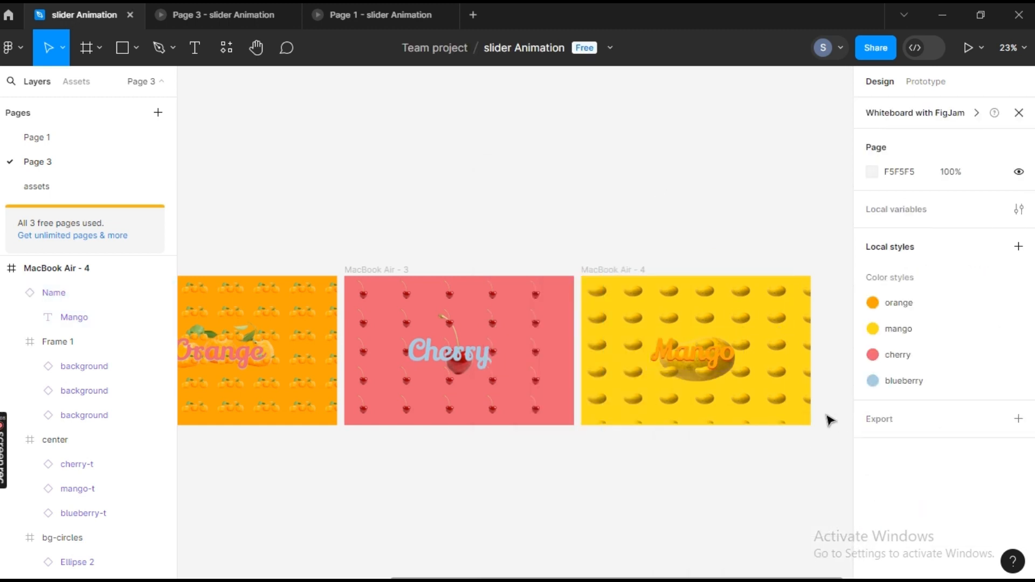
- Set the drop shadow colour of the Cherry title in MacBook Air - 3 to yellow FDE722
{"action": "left_click", "coordinate": [444, 346]}
{"action": "scroll", "coordinate": [940, 421], "scroll_direction": "down", "scroll_amount": 5}
{"action": "left_click", "coordinate": [872, 490]}
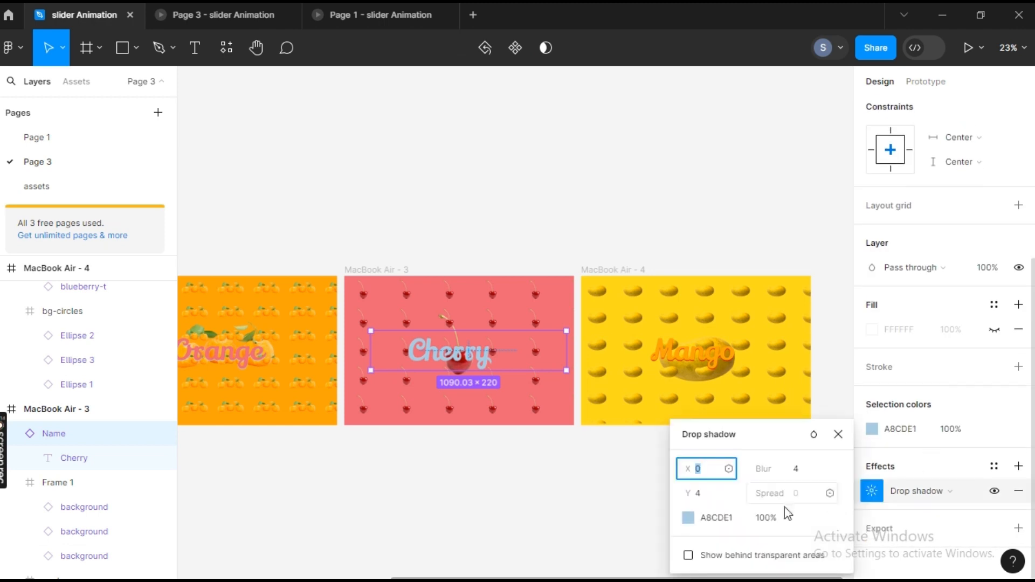
{"action": "left_click", "coordinate": [688, 518]}
{"action": "left_click", "coordinate": [506, 504]}
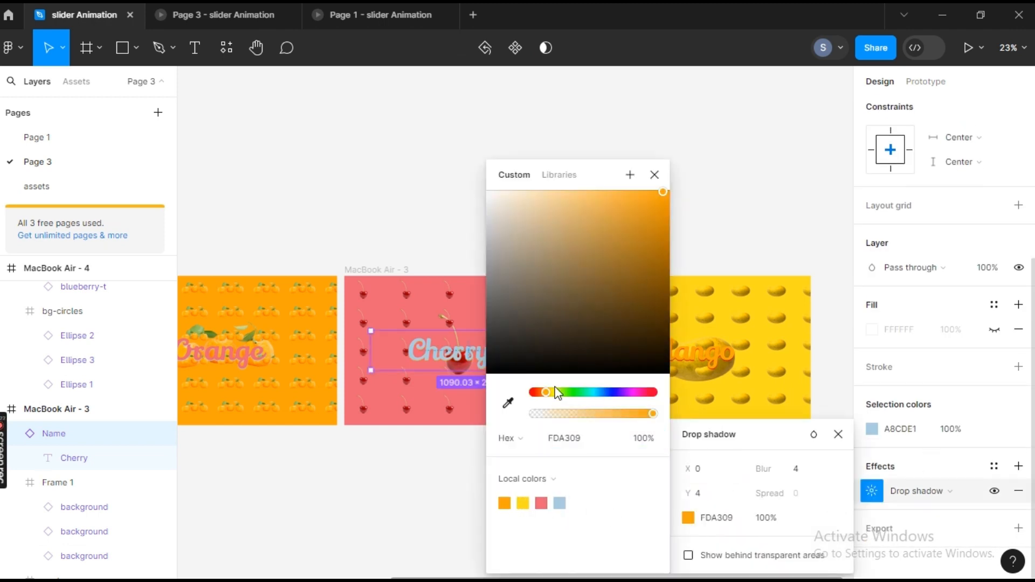
{"action": "left_click", "coordinate": [550, 392]}
{"action": "left_click_drag", "start_coordinate": [663, 192], "coordinate": [671, 219]}
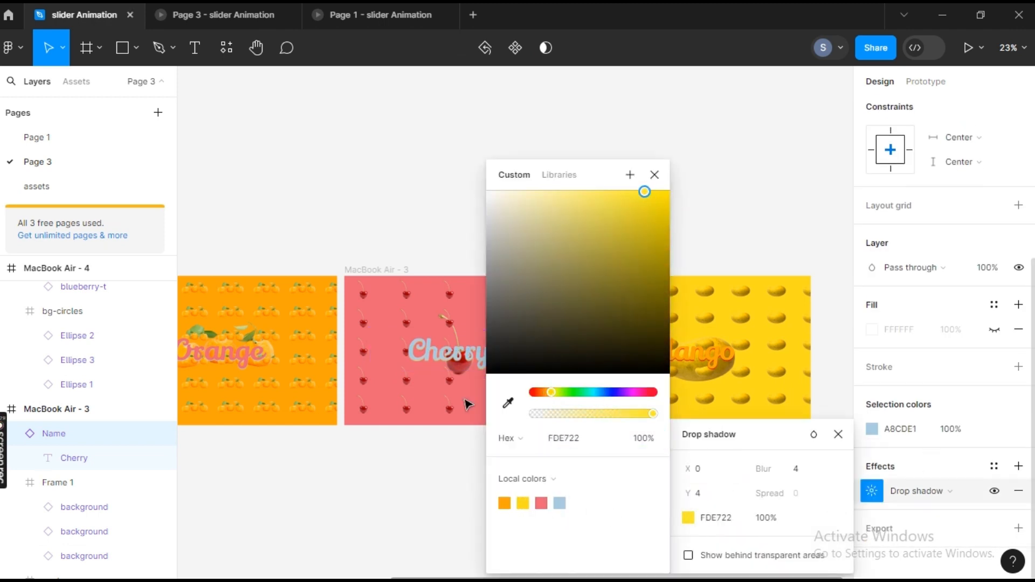
{"action": "left_click", "coordinate": [653, 175]}
{"action": "left_click", "coordinate": [404, 487]}
- Recolour the drop shadow of the Orange title in MacBook Air - 2, picking orange FDA309 and adjusting it to a custom shade
{"action": "left_click_drag", "start_coordinate": [500, 576], "coordinate": [318, 559]}
{"action": "left_click", "coordinate": [488, 350]}
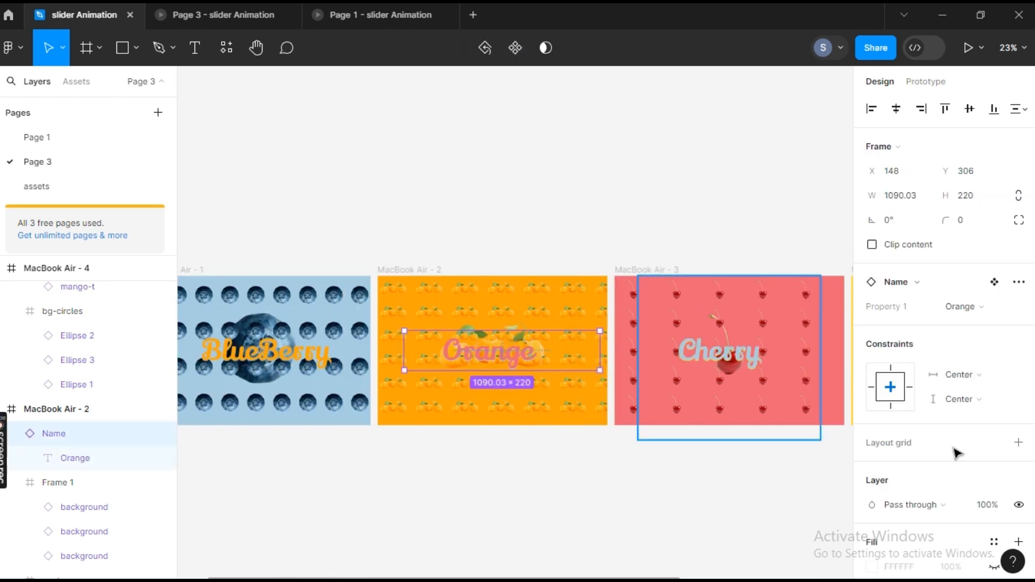
{"action": "scroll", "coordinate": [956, 453], "scroll_direction": "down", "scroll_amount": 4}
{"action": "left_click", "coordinate": [872, 498]}
{"action": "left_click", "coordinate": [688, 518]}
{"action": "left_click", "coordinate": [504, 502]}
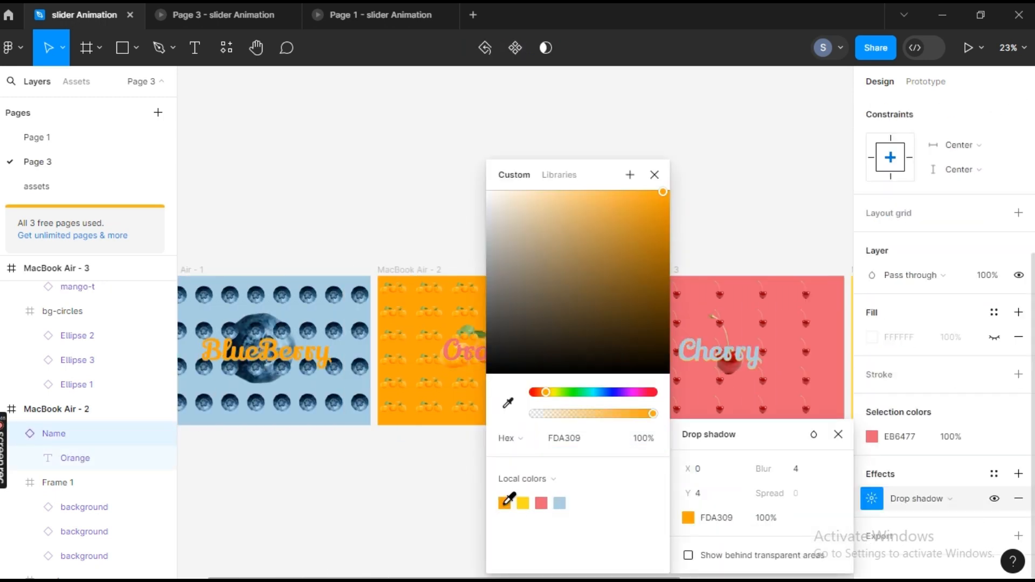
{"action": "left_click", "coordinate": [536, 347]}
{"action": "left_click", "coordinate": [654, 174]}
{"action": "left_click", "coordinate": [574, 472]}
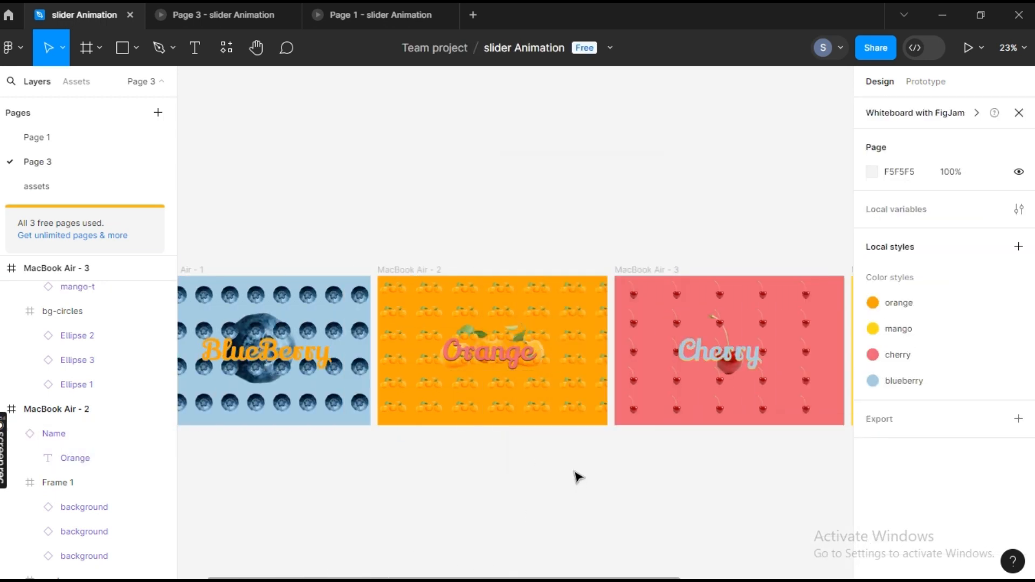
- Add a prototype connection from MacBook Air - 2 to MacBook Air - 3
{"action": "key", "text": "shift+e"}
{"action": "left_click", "coordinate": [373, 361]}
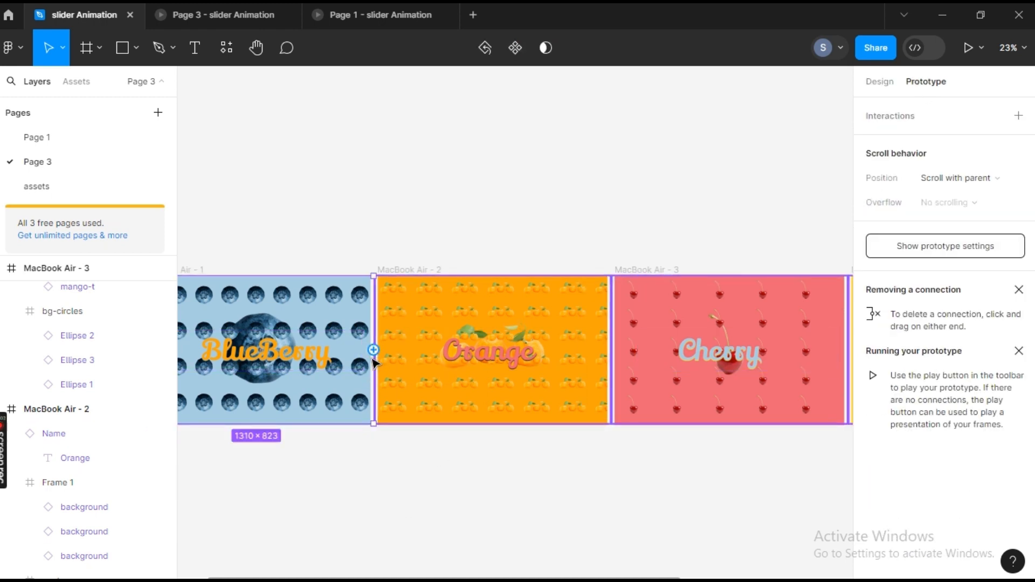
{"action": "left_click", "coordinate": [454, 273]}
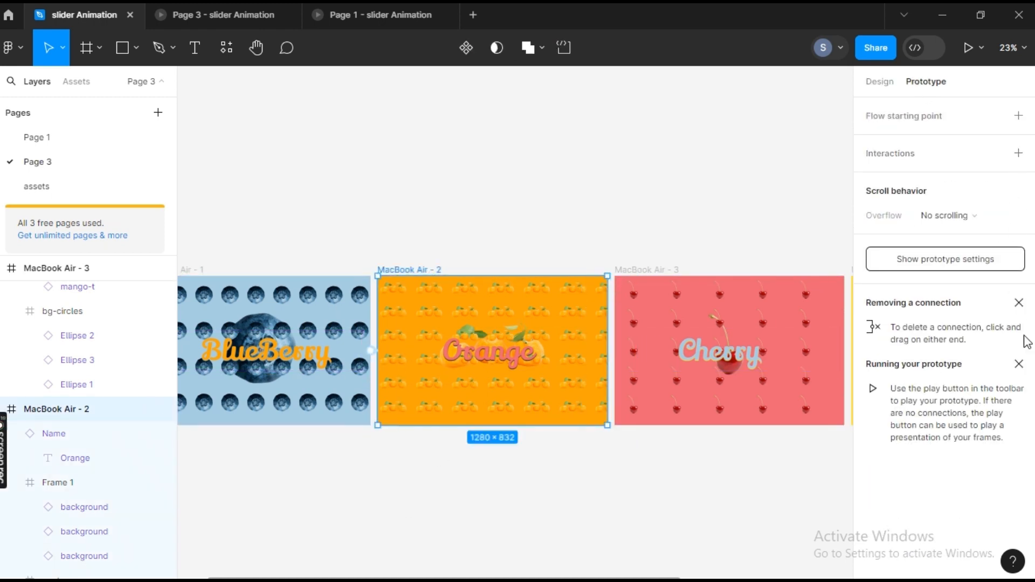
{"action": "left_click_drag", "start_coordinate": [608, 351], "coordinate": [654, 371]}
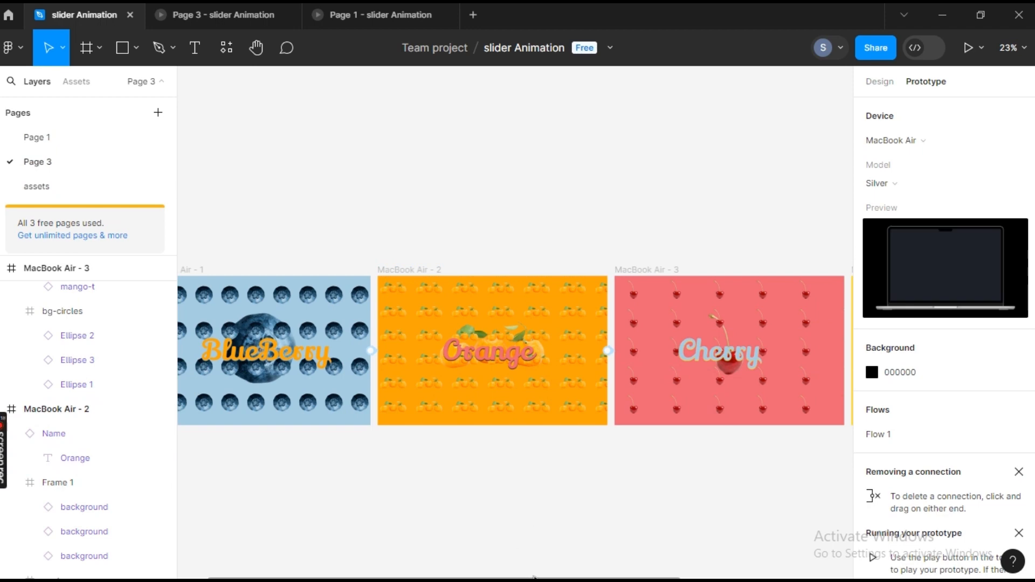
- Try to link the cherry slide's 1310 × 823 background instance to MacBook Air - 4 with an On drag trigger
{"action": "left_click_drag", "start_coordinate": [533, 576], "coordinate": [651, 577]}
{"action": "left_click", "coordinate": [681, 350]}
{"action": "left_click", "coordinate": [451, 351]}
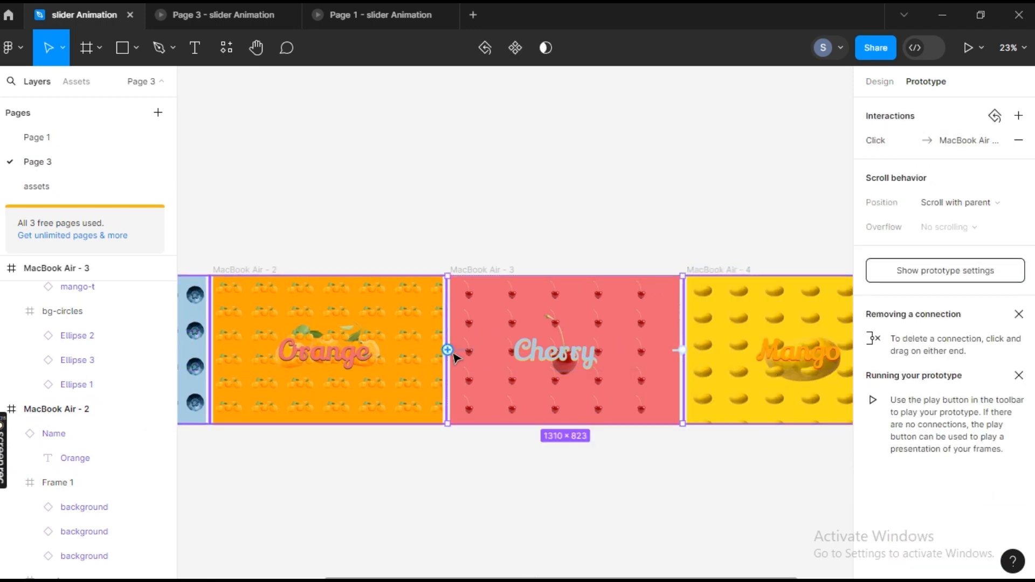
{"action": "left_click", "coordinate": [901, 142]}
{"action": "left_click", "coordinate": [699, 143]}
{"action": "left_click", "coordinate": [694, 162]}
{"action": "left_click", "coordinate": [618, 233]}
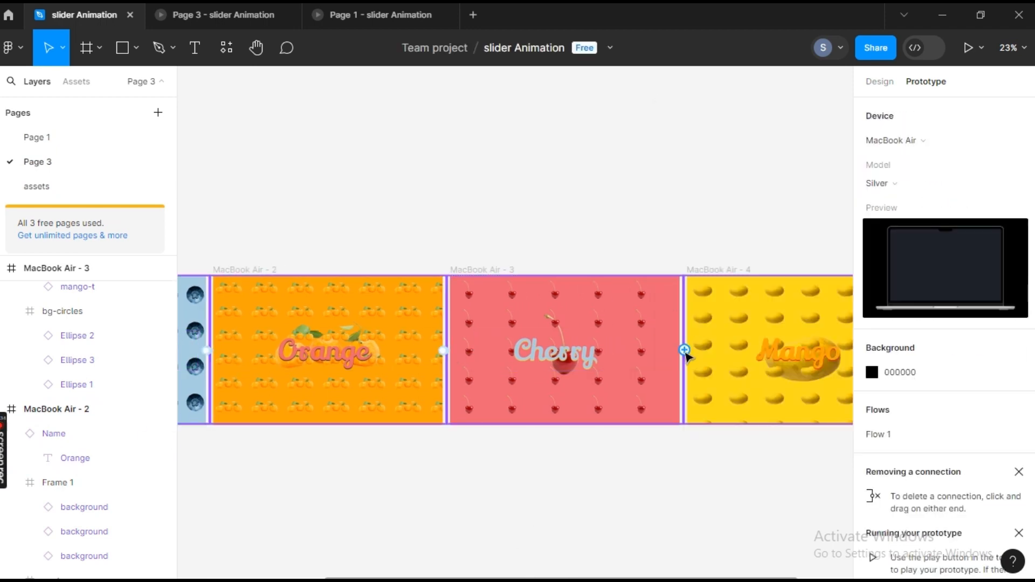
{"action": "left_click_drag", "start_coordinate": [682, 351], "coordinate": [716, 355]}
{"action": "left_click", "coordinate": [624, 388]}
{"action": "left_click", "coordinate": [625, 389]}
{"action": "left_click", "coordinate": [568, 467]}
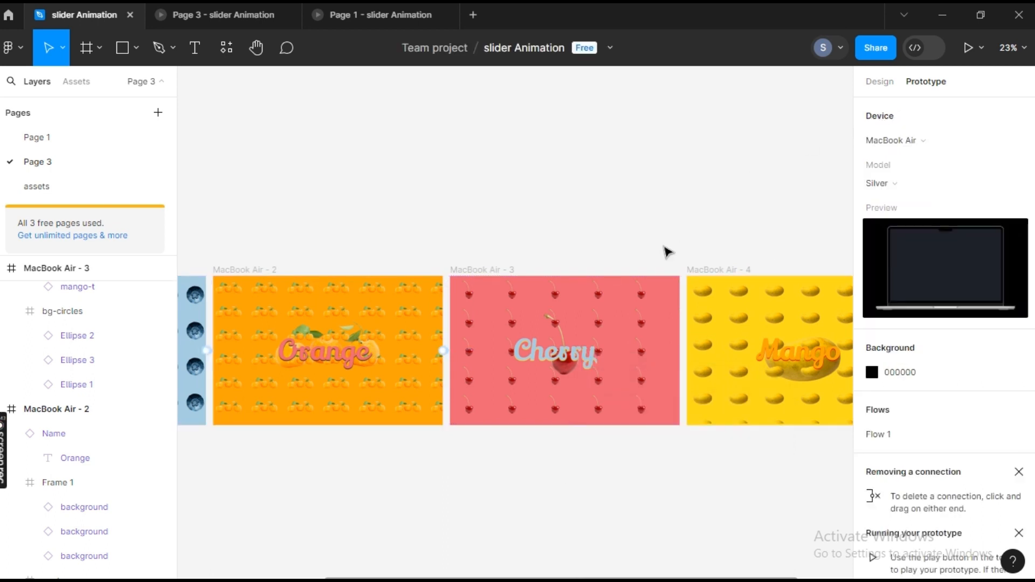
- Link MacBook Air - 4 back to MacBook Air - 1 with an On drag trigger, Smart animate and Ease out at 300ms
{"action": "scroll", "coordinate": [668, 252], "scroll_direction": "down", "scroll_amount": 1}
{"action": "left_click", "coordinate": [210, 343]}
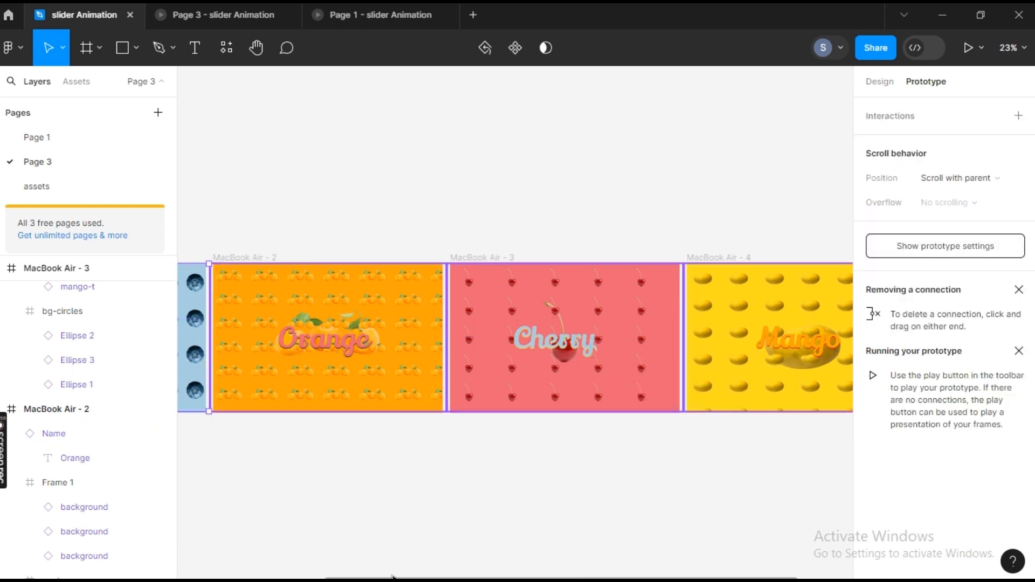
{"action": "left_click_drag", "start_coordinate": [540, 576], "coordinate": [589, 575]}
{"action": "left_click", "coordinate": [664, 257]}
{"action": "left_click_drag", "start_coordinate": [619, 349], "coordinate": [259, 281]}
{"action": "left_click", "coordinate": [311, 376]}
{"action": "left_click", "coordinate": [320, 395]}
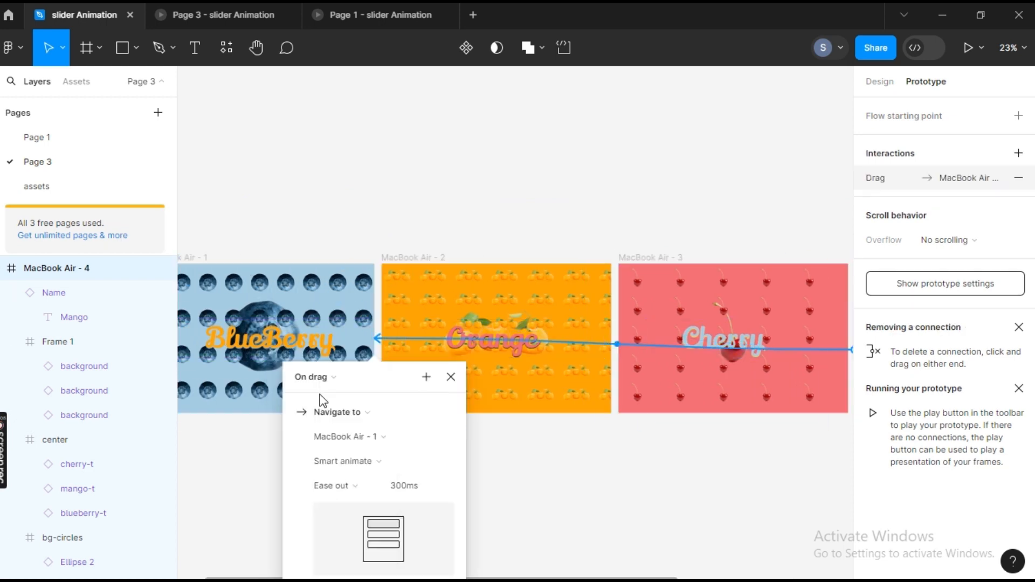
{"action": "key", "text": "Escape"}
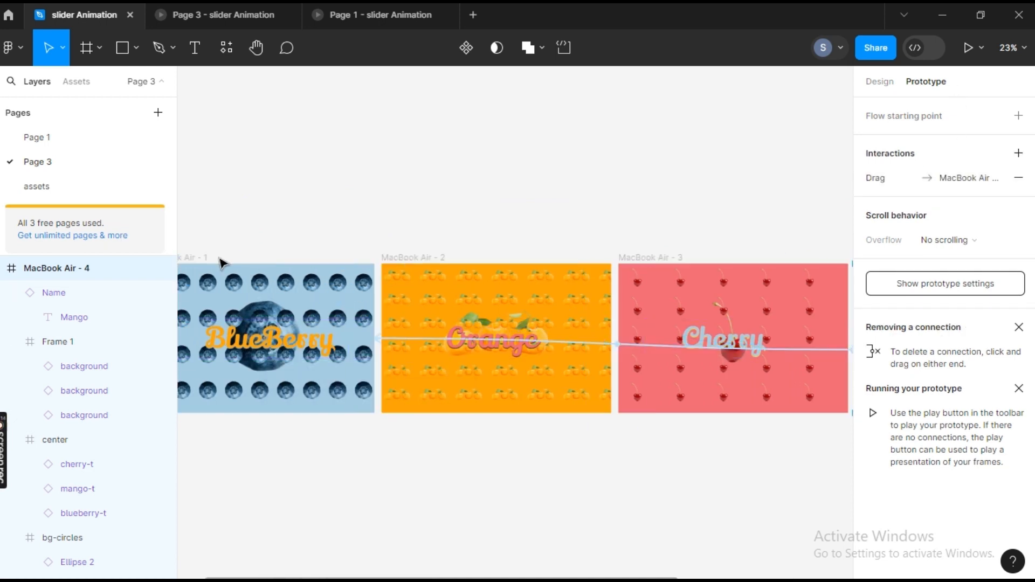
- Change the MacBook Air - 2 to MacBook Air - 3 interaction to On drag and set MacBook Air - 2's scroll overflow to Vertical
{"action": "left_click", "coordinate": [200, 258]}
{"action": "left_click", "coordinate": [421, 259]}
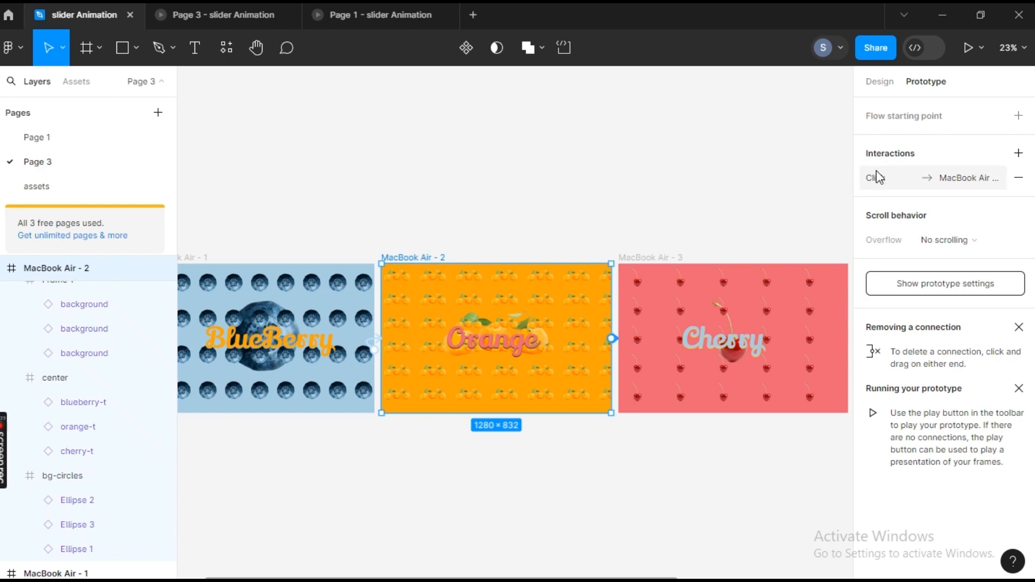
{"action": "left_click", "coordinate": [612, 338]}
{"action": "left_click", "coordinate": [707, 187]}
{"action": "left_click", "coordinate": [720, 195]}
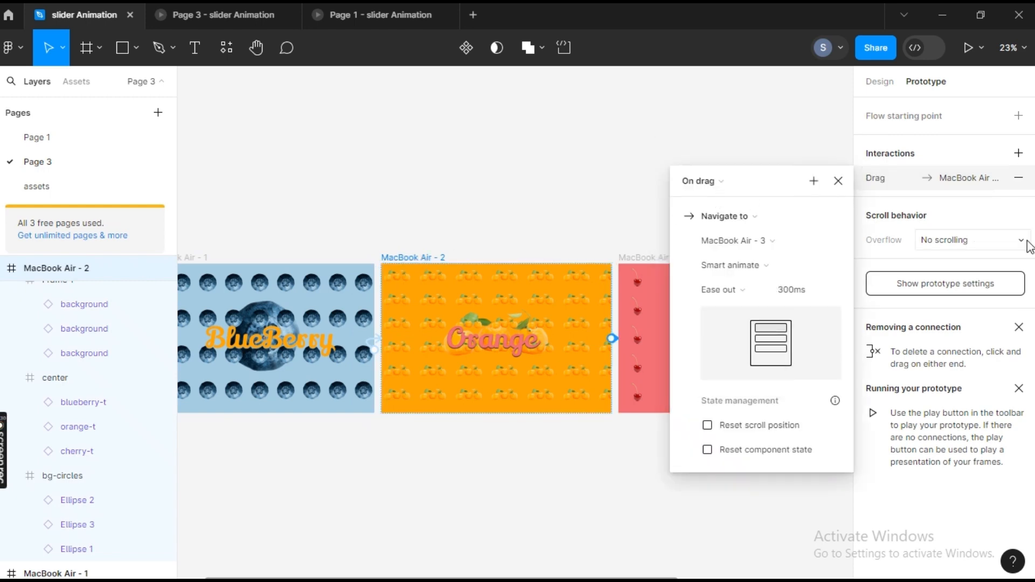
{"action": "left_click", "coordinate": [981, 237]}
{"action": "left_click", "coordinate": [952, 276]}
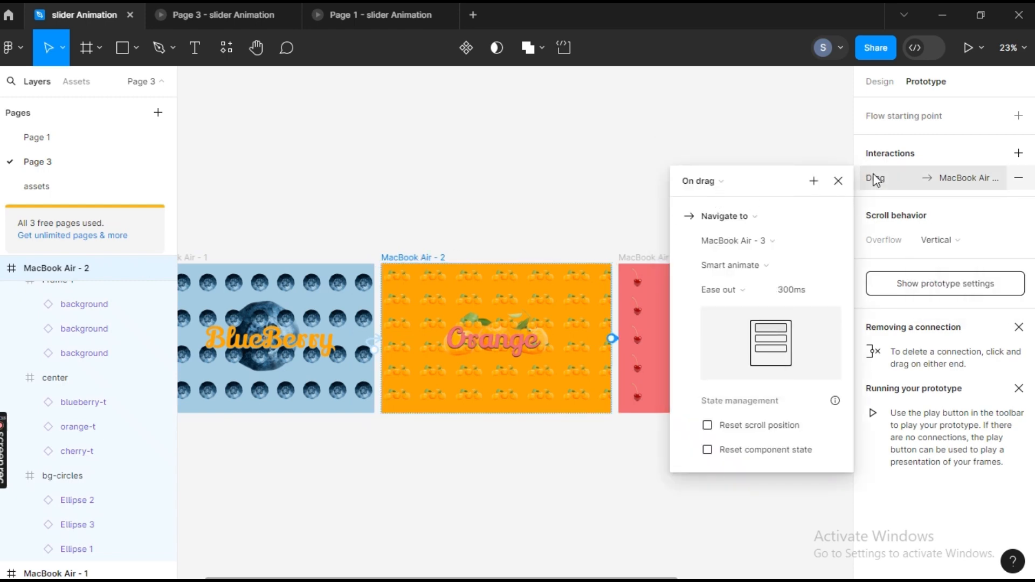
{"action": "key", "text": "Escape"}
- Set the scroll overflow of MacBook Air - 1 to Both directions
{"action": "left_click_drag", "start_coordinate": [373, 341], "coordinate": [496, 337]}
{"action": "left_click", "coordinate": [938, 265]}
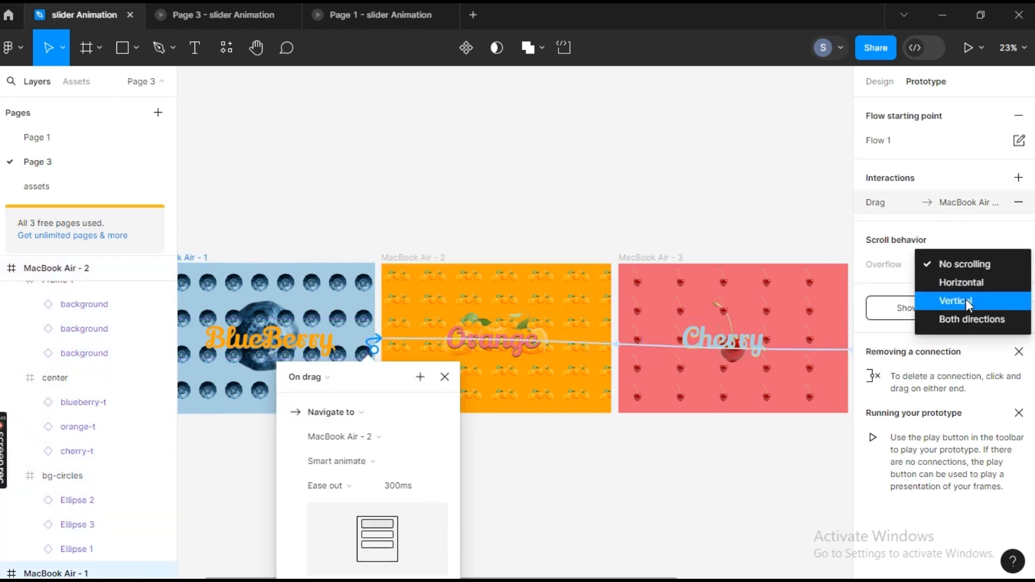
{"action": "left_click", "coordinate": [959, 320]}
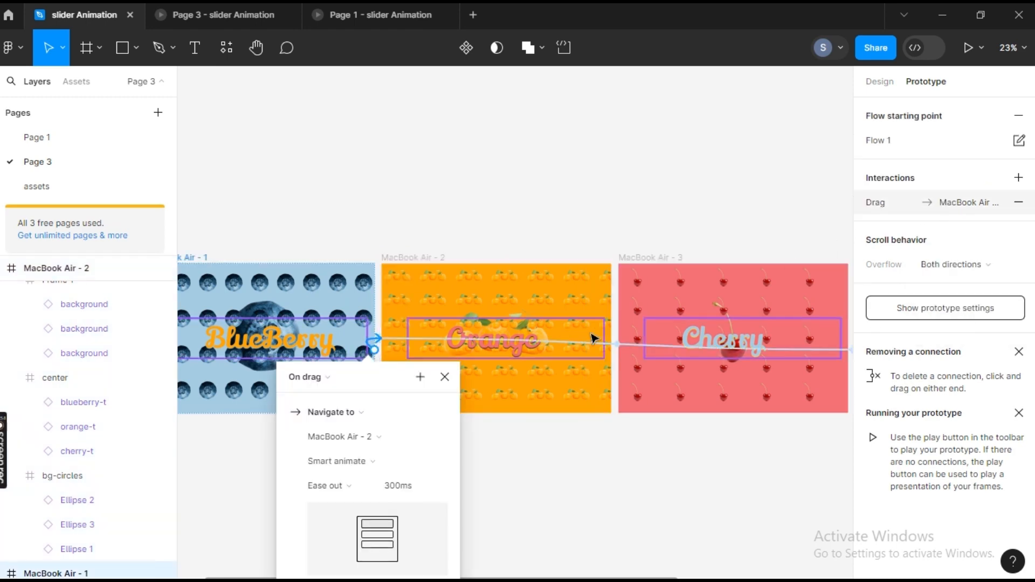
- Set the scroll overflow of MacBook Air - 2 to Both directions
{"action": "left_click", "coordinate": [432, 261]}
{"action": "left_click", "coordinate": [951, 240]}
{"action": "left_click", "coordinate": [959, 264]}
{"action": "left_click", "coordinate": [676, 258]}
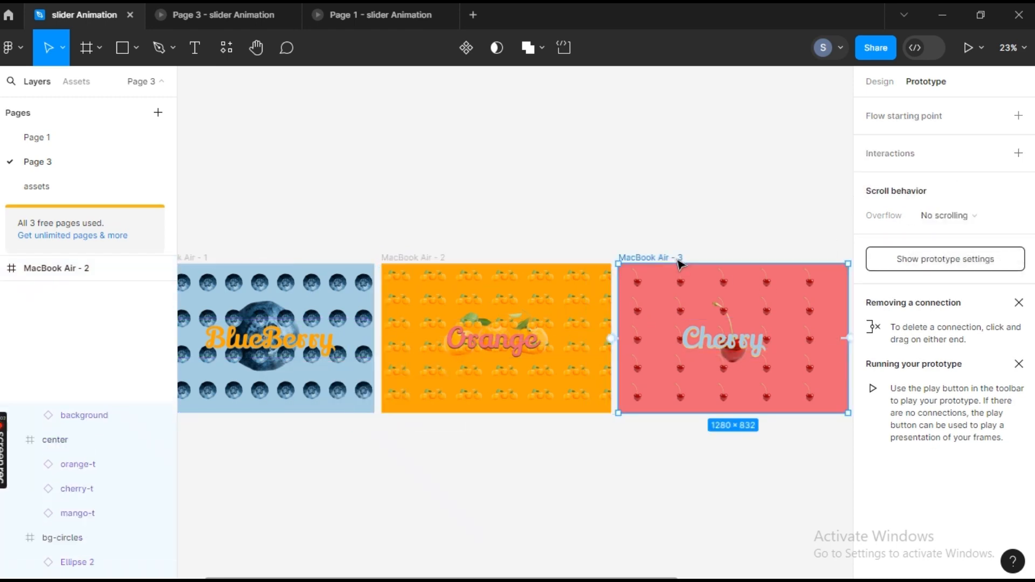
{"action": "left_click", "coordinate": [429, 260]}
- Link MacBook Air - 3 to MacBook Air - 4 with an On drag trigger and set MacBook Air - 3's scroll overflow to Both directions
{"action": "left_click", "coordinate": [652, 257]}
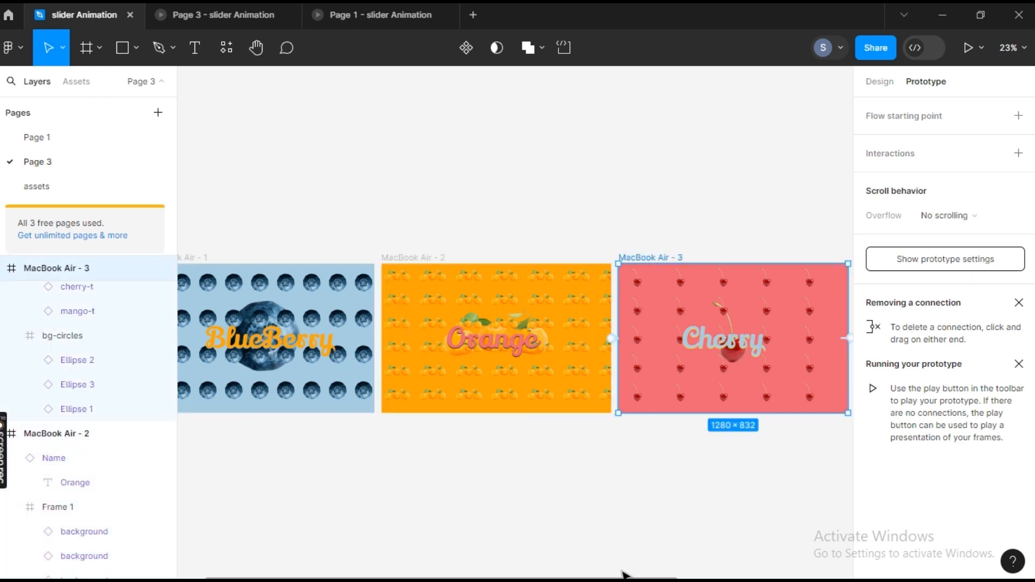
{"action": "left_click_drag", "start_coordinate": [623, 575], "coordinate": [715, 575]}
{"action": "left_click_drag", "start_coordinate": [721, 338], "coordinate": [787, 339]}
{"action": "left_click", "coordinate": [677, 376]}
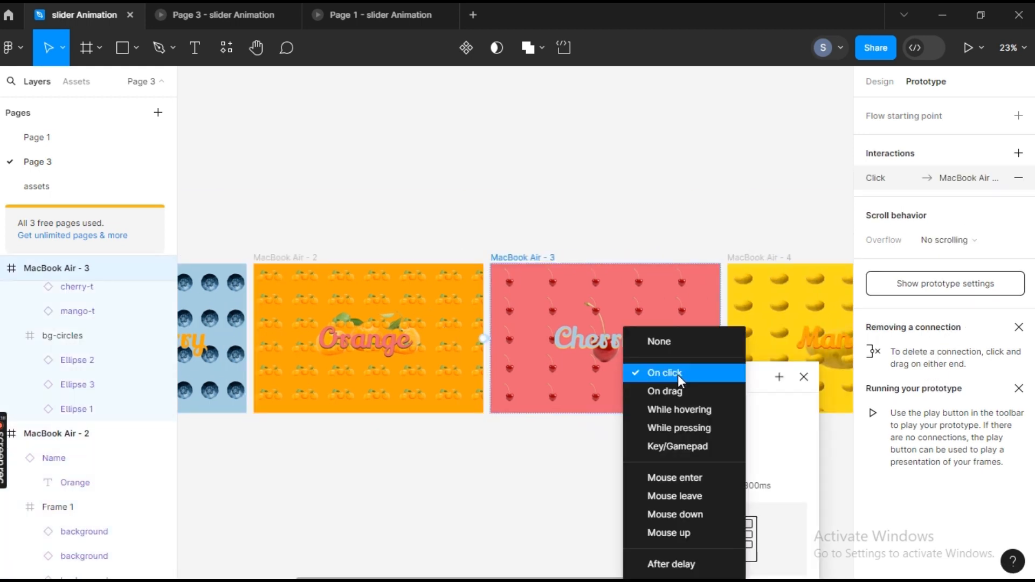
{"action": "left_click", "coordinate": [668, 390]}
{"action": "left_click", "coordinate": [946, 240]}
{"action": "left_click", "coordinate": [954, 293]}
{"action": "left_click", "coordinate": [755, 257]}
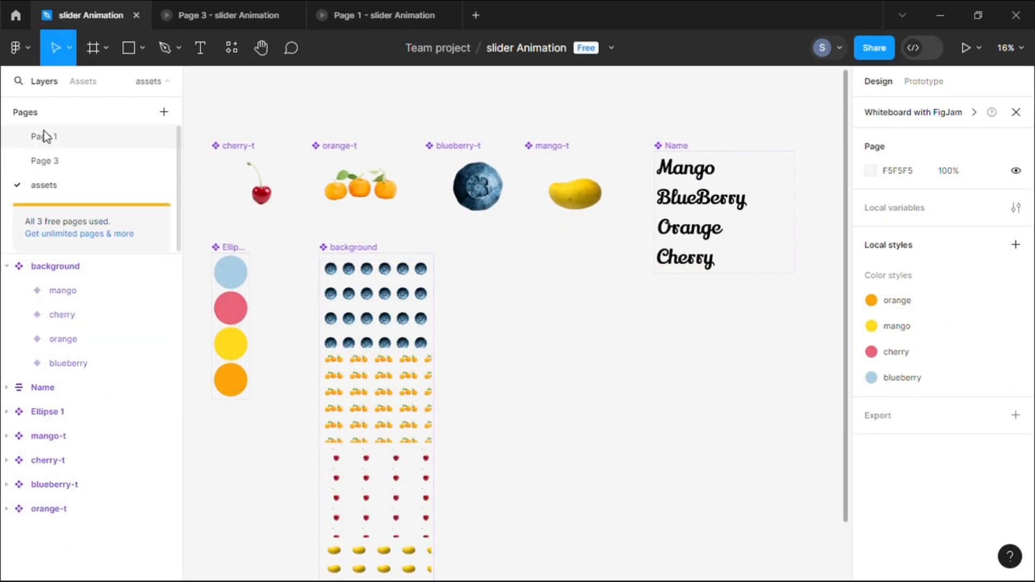
- Open Page 1 and examine the fruit instances nested in the center frame of MacBook Air - 1
{"action": "left_click", "coordinate": [41, 137]}
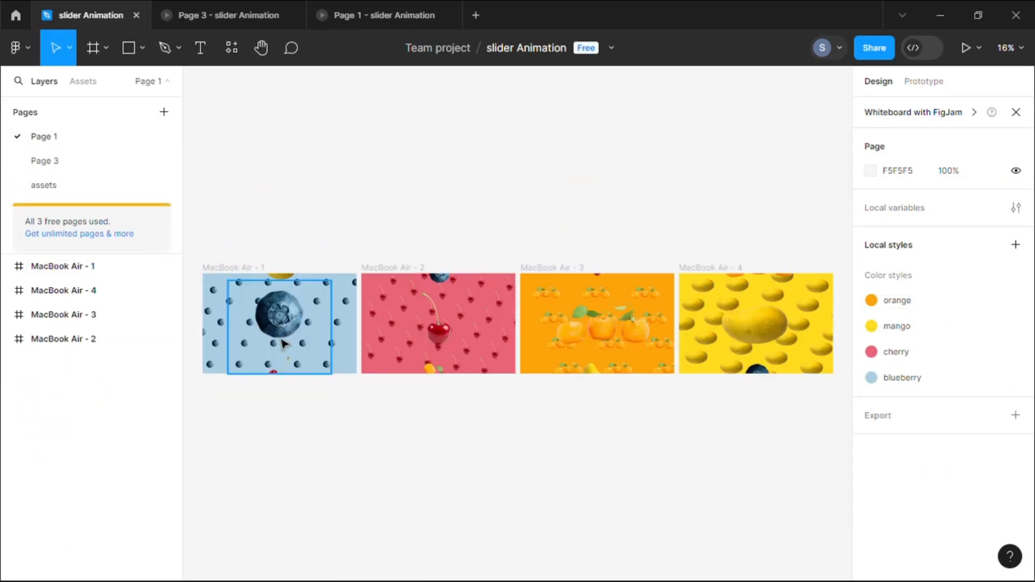
{"action": "scroll", "coordinate": [330, 423], "scroll_direction": "up", "scroll_amount": 5}
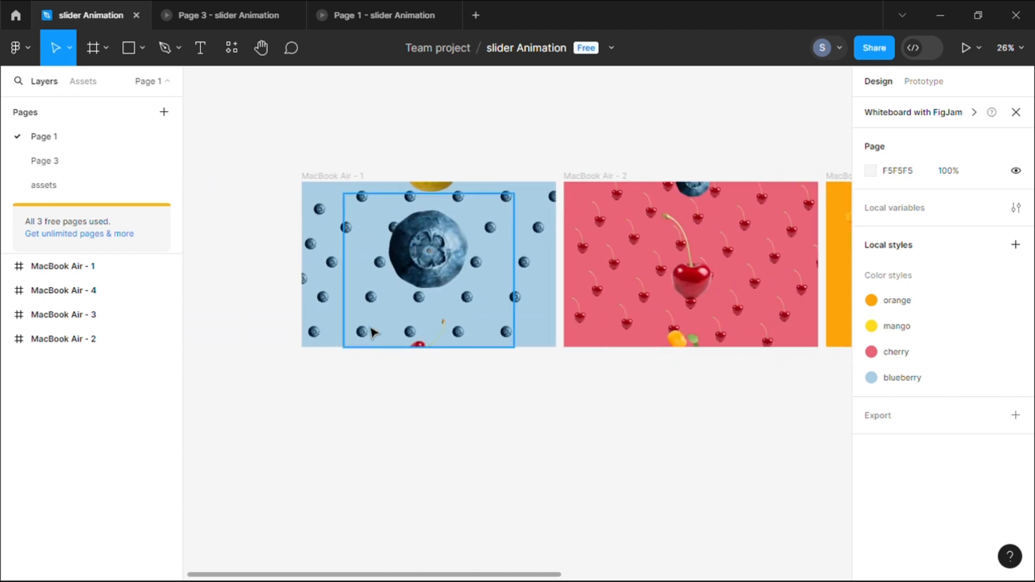
{"action": "left_click", "coordinate": [317, 178]}
{"action": "left_click", "coordinate": [7, 266]}
{"action": "left_click", "coordinate": [54, 290]}
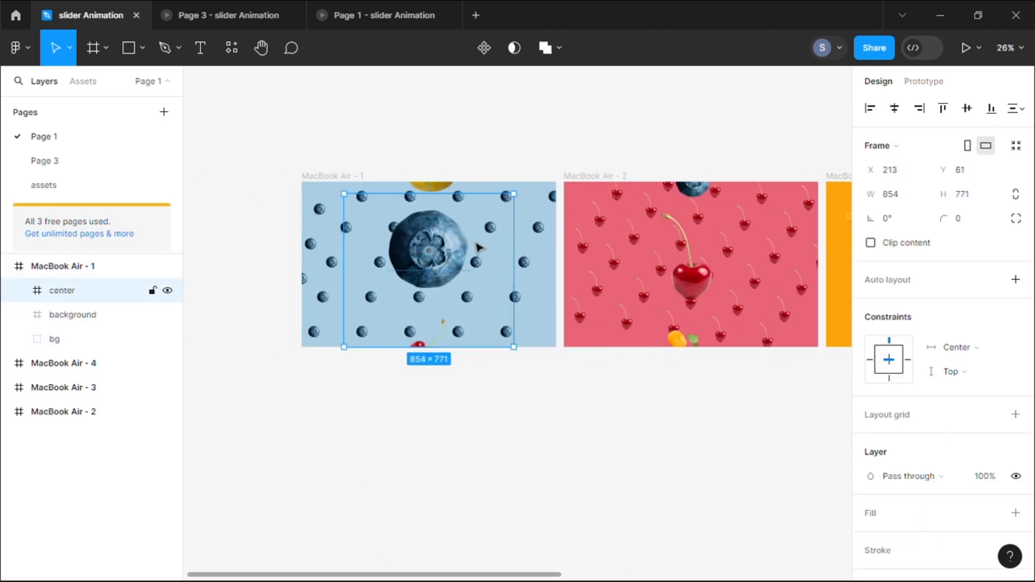
{"action": "left_click", "coordinate": [19, 290]}
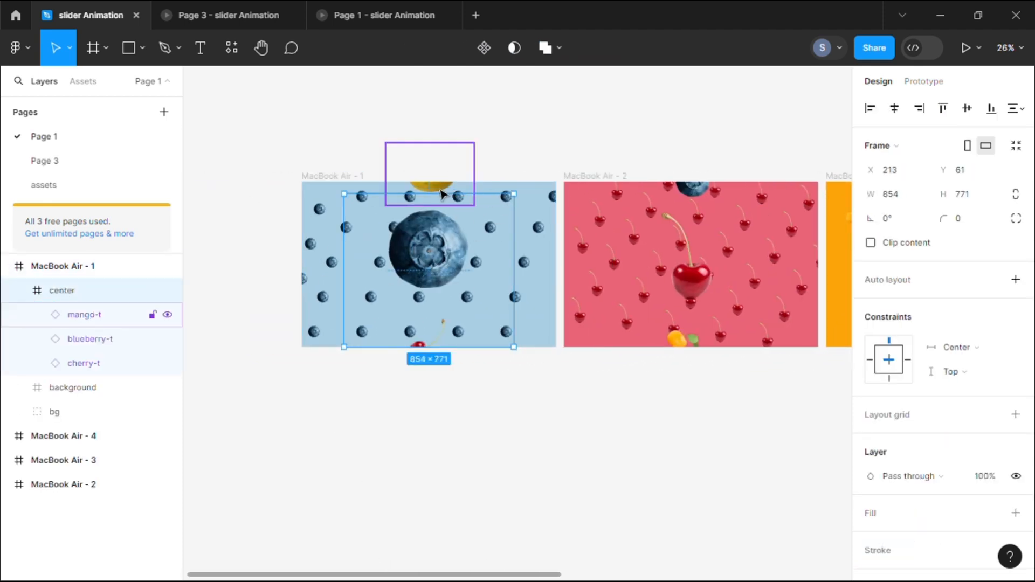
{"action": "left_click", "coordinate": [83, 340]}
{"action": "left_click", "coordinate": [18, 290]}
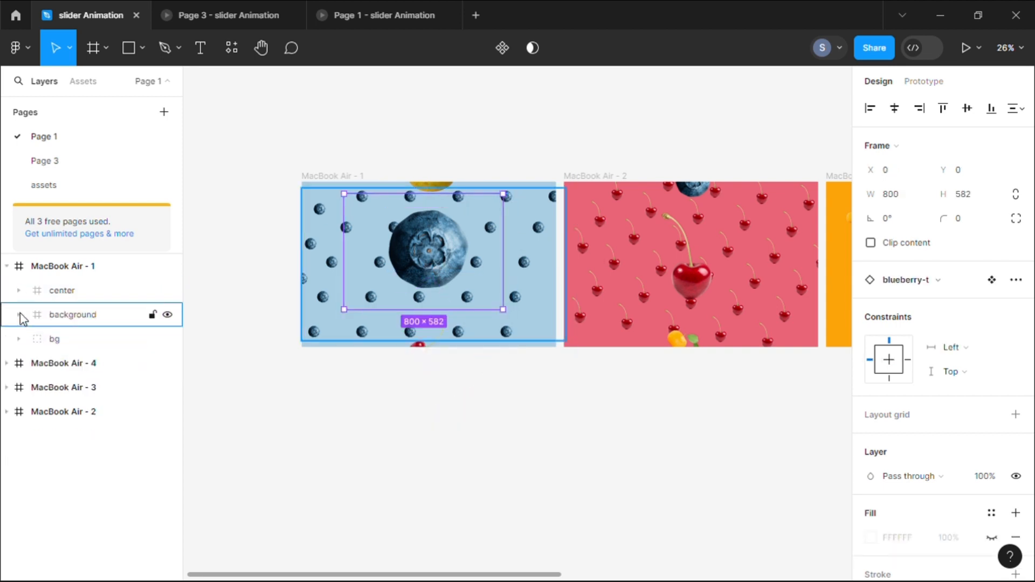
- Examine the contents of the background frame and the two ellipses in the bg group of MacBook Air - 1
{"action": "left_click", "coordinate": [19, 315]}
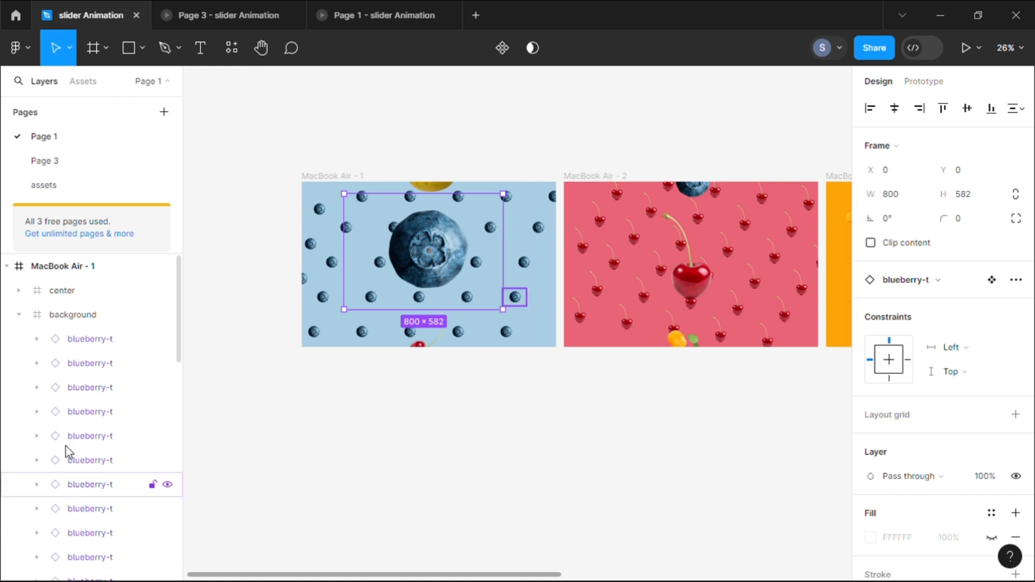
{"action": "left_click", "coordinate": [18, 314]}
{"action": "left_click", "coordinate": [19, 338]}
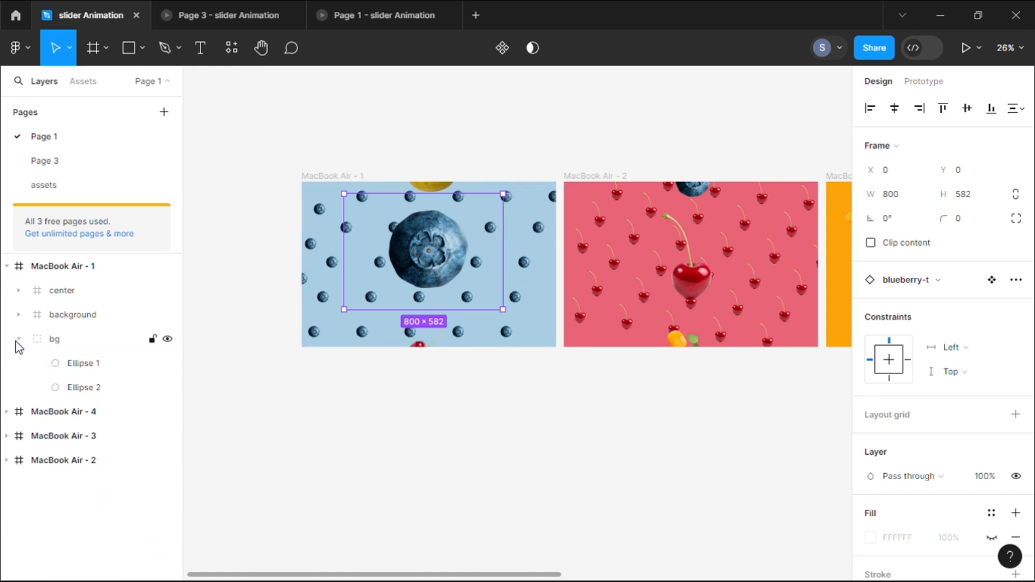
{"action": "left_click", "coordinate": [79, 370]}
{"action": "left_click", "coordinate": [307, 334]}
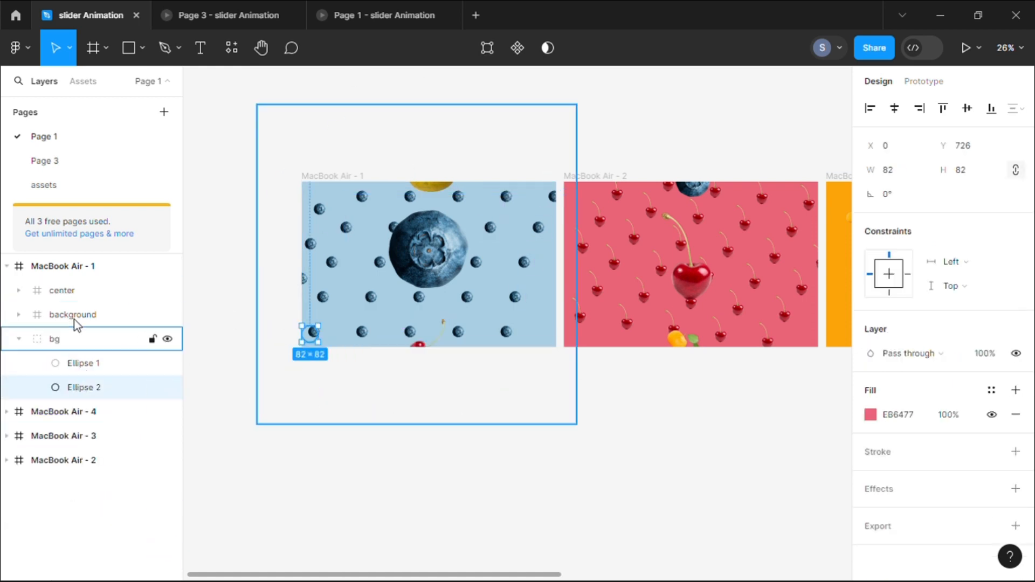
{"action": "left_click", "coordinate": [19, 338]}
{"action": "left_click", "coordinate": [479, 453]}
{"action": "mouse_move", "coordinate": [544, 573]}
{"action": "left_mouse_down"}
{"action": "mouse_move", "coordinate": [739, 572]}
{"action": "mouse_move", "coordinate": [551, 573]}
{"action": "left_mouse_up"}
- Open Page 3 and examine the variant options and selection color of the Name instance in MacBook Air - 1
{"action": "left_click", "coordinate": [44, 160]}
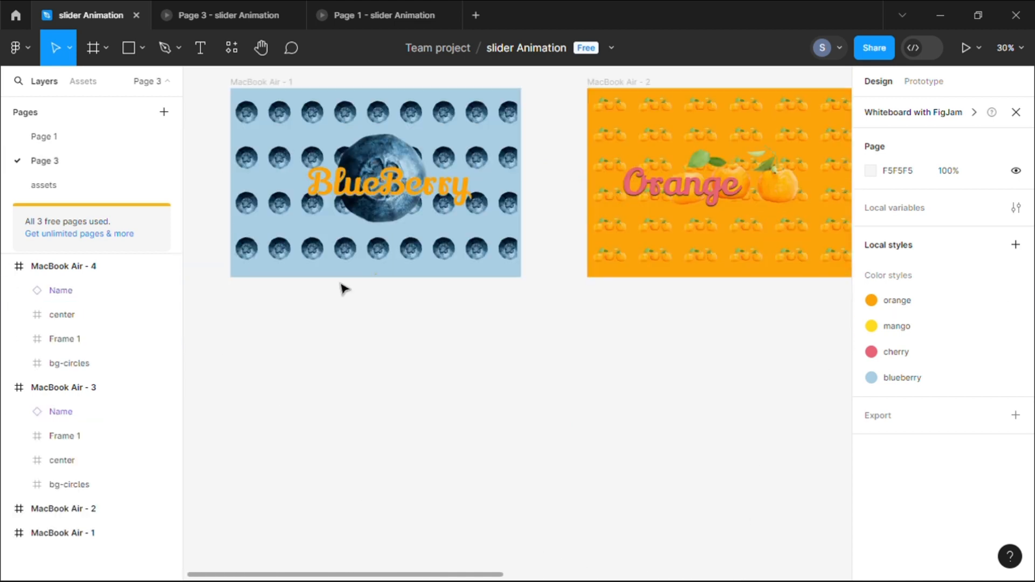
{"action": "left_click", "coordinate": [63, 533]}
{"action": "left_click", "coordinate": [7, 265]}
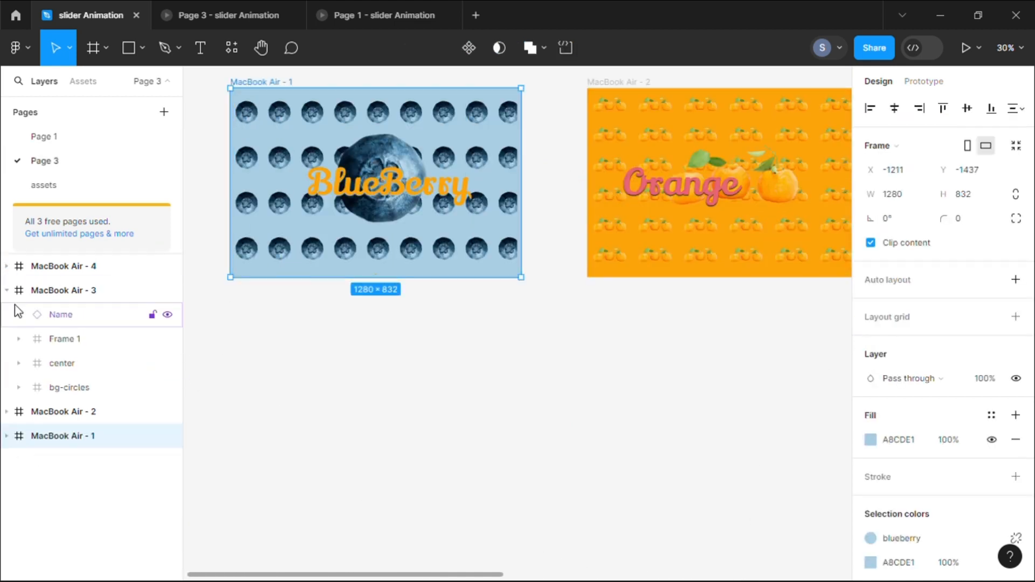
{"action": "left_click", "coordinate": [6, 290]}
{"action": "left_click", "coordinate": [57, 371]}
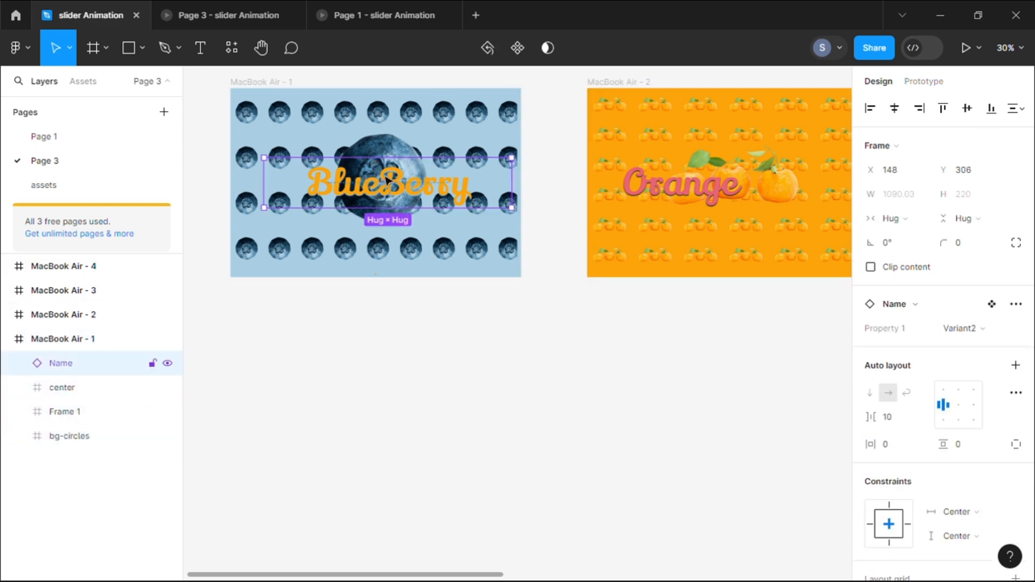
{"action": "left_click", "coordinate": [990, 330]}
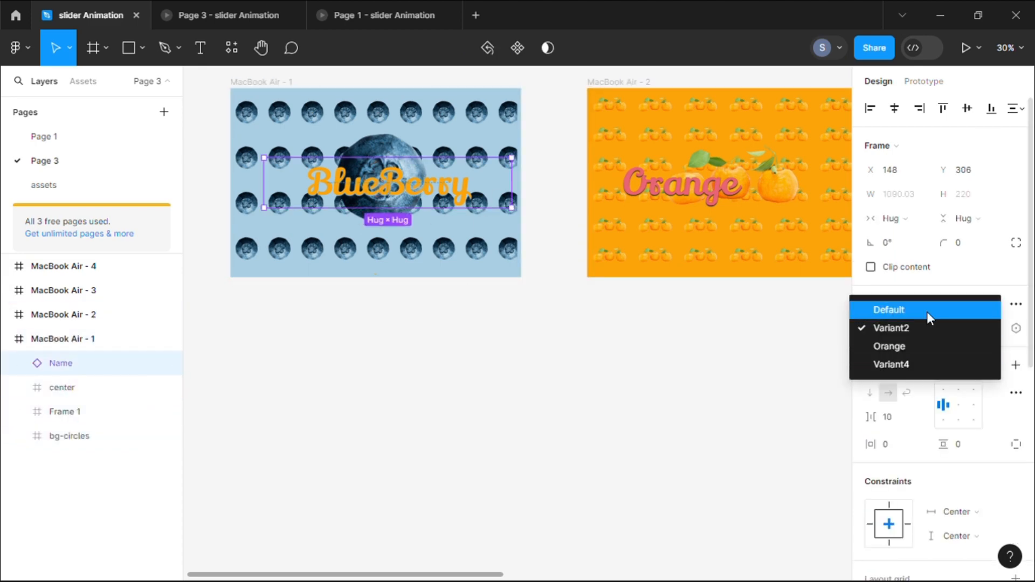
{"action": "key", "text": "Escape"}
{"action": "scroll", "coordinate": [979, 368], "scroll_direction": "down", "scroll_amount": 5}
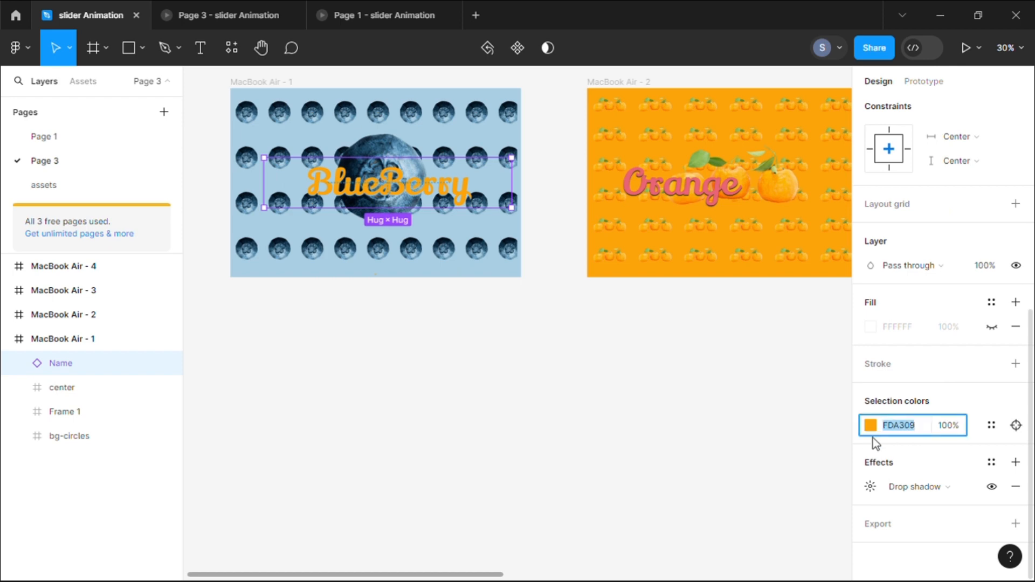
{"action": "left_click", "coordinate": [797, 373]}
- Examine the size and position of the mango-t, orange-t and blueberry-t instances in MacBook Air - 1's center frame
{"action": "left_click", "coordinate": [55, 393]}
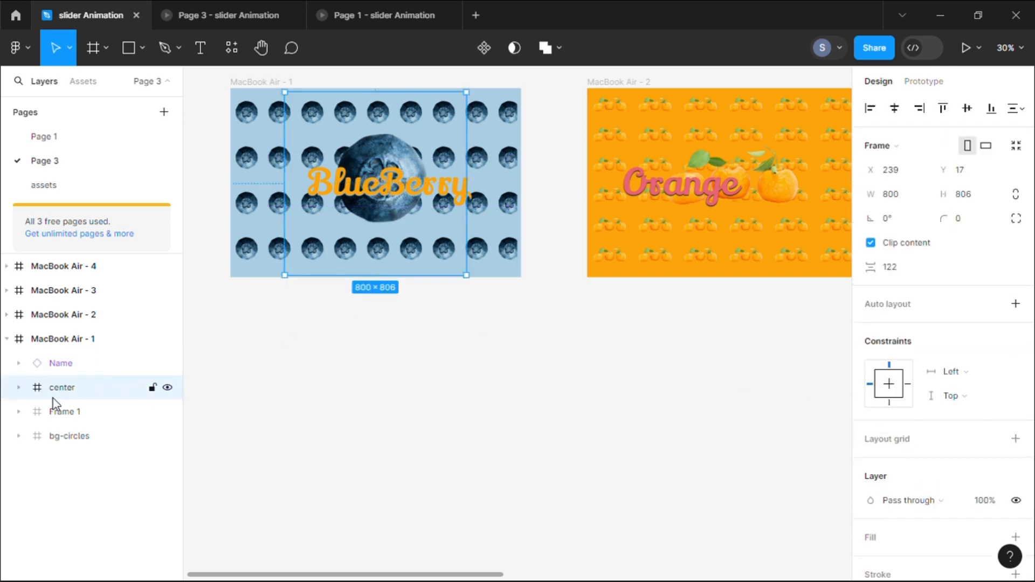
{"action": "left_click", "coordinate": [19, 388]}
{"action": "left_click", "coordinate": [81, 411]}
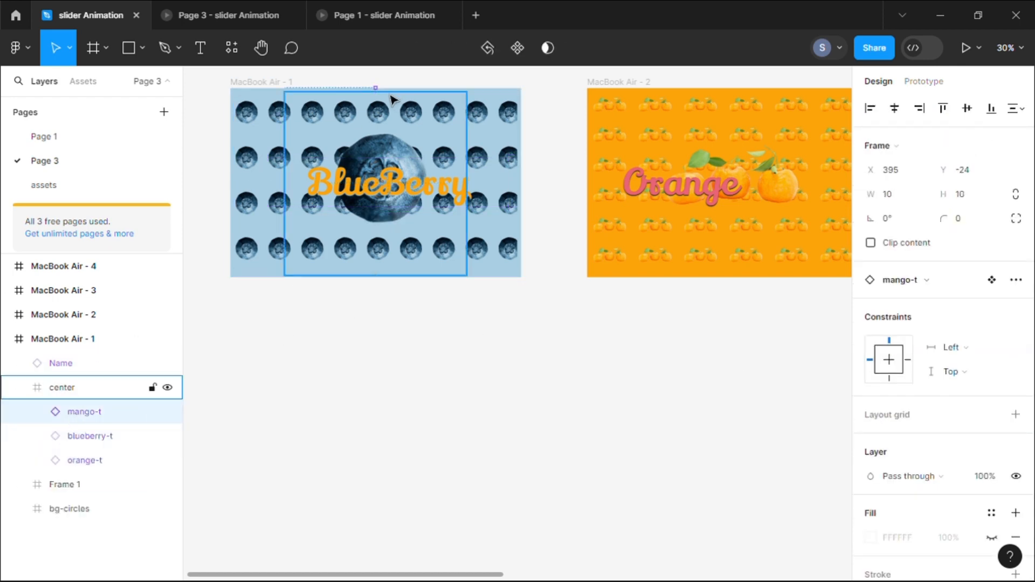
{"action": "scroll", "coordinate": [390, 99], "scroll_direction": "up", "scroll_amount": 5}
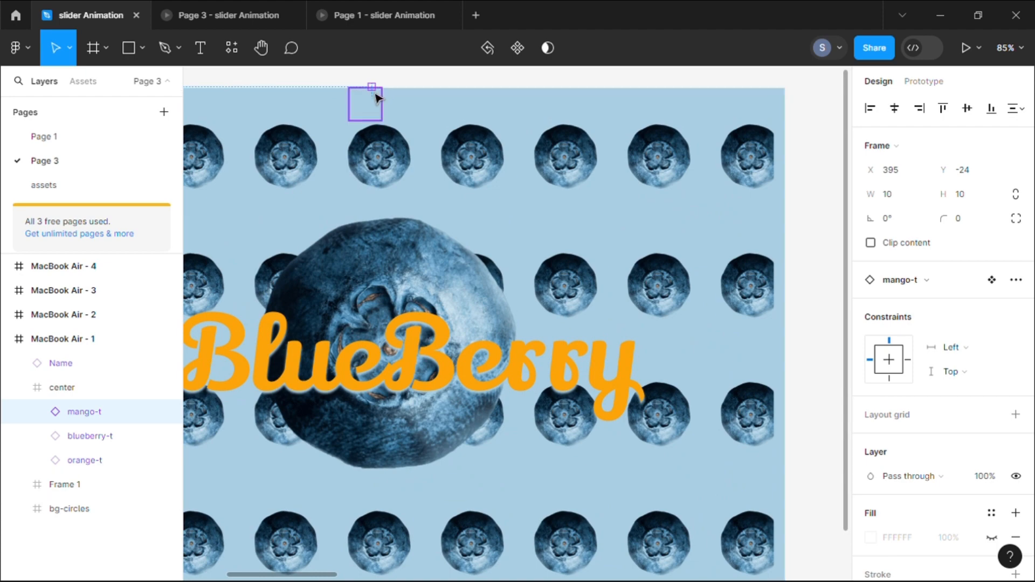
{"action": "scroll", "coordinate": [378, 99], "scroll_direction": "down", "scroll_amount": 5}
{"action": "left_click", "coordinate": [85, 460]}
{"action": "scroll", "coordinate": [380, 275], "scroll_direction": "up", "scroll_amount": 3}
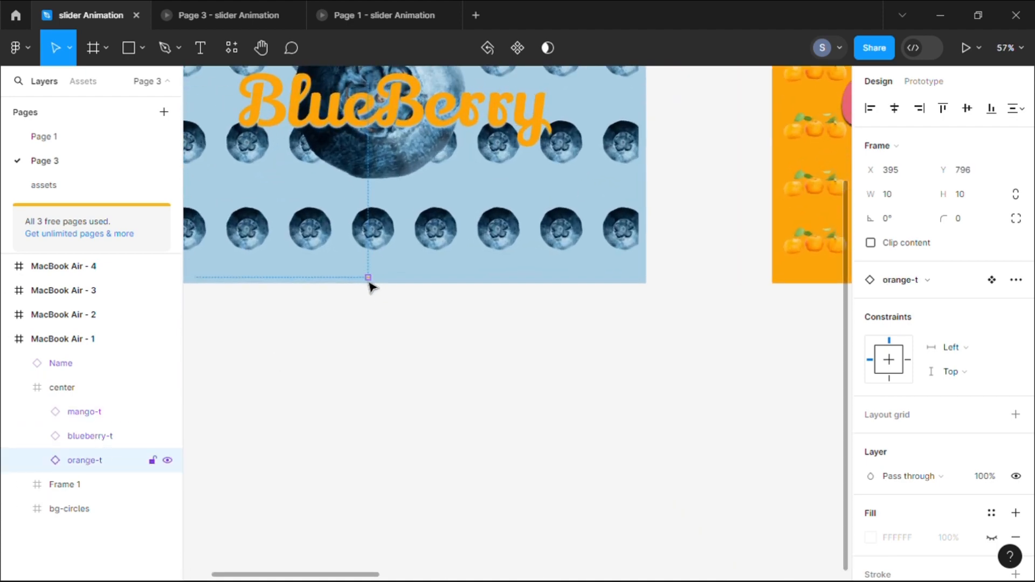
{"action": "scroll", "coordinate": [371, 286], "scroll_direction": "down", "scroll_amount": 4}
{"action": "left_click", "coordinate": [97, 436]}
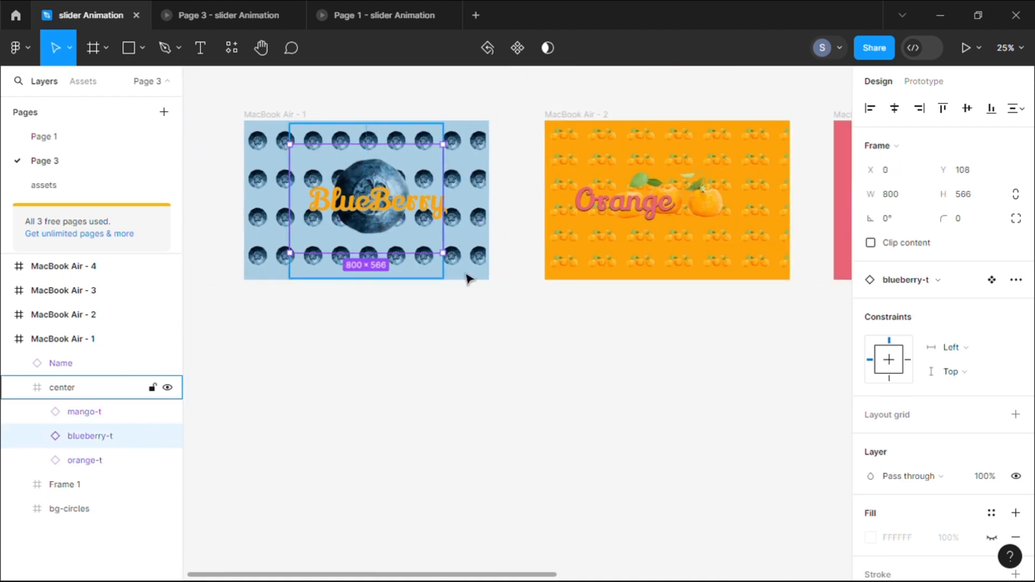
{"action": "left_click", "coordinate": [350, 332]}
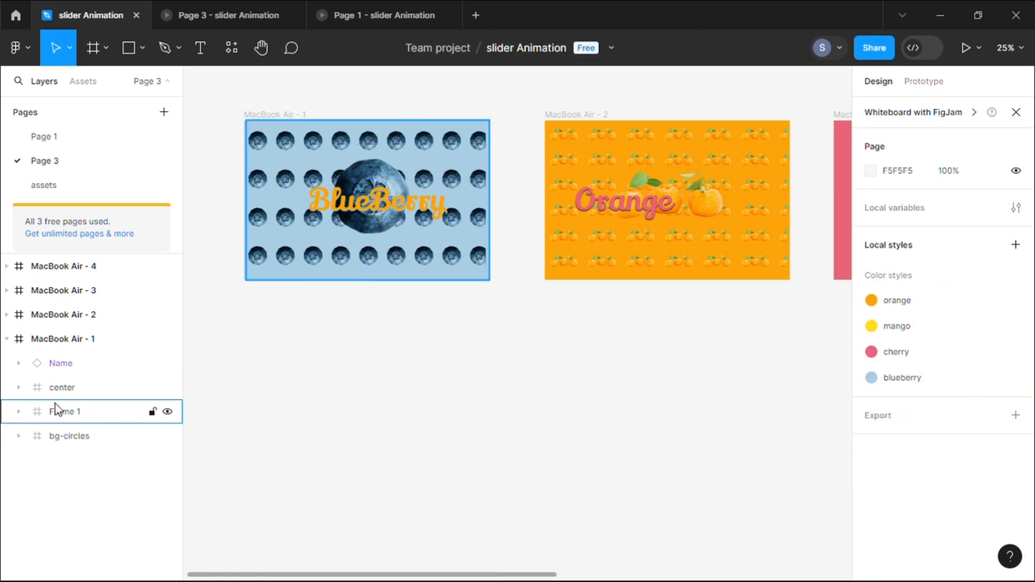
- Examine the variant and placement of each of the three background instances in Frame 1 of MacBook Air - 1
{"action": "left_click", "coordinate": [57, 410]}
{"action": "left_click", "coordinate": [20, 411]}
{"action": "left_click", "coordinate": [88, 485]}
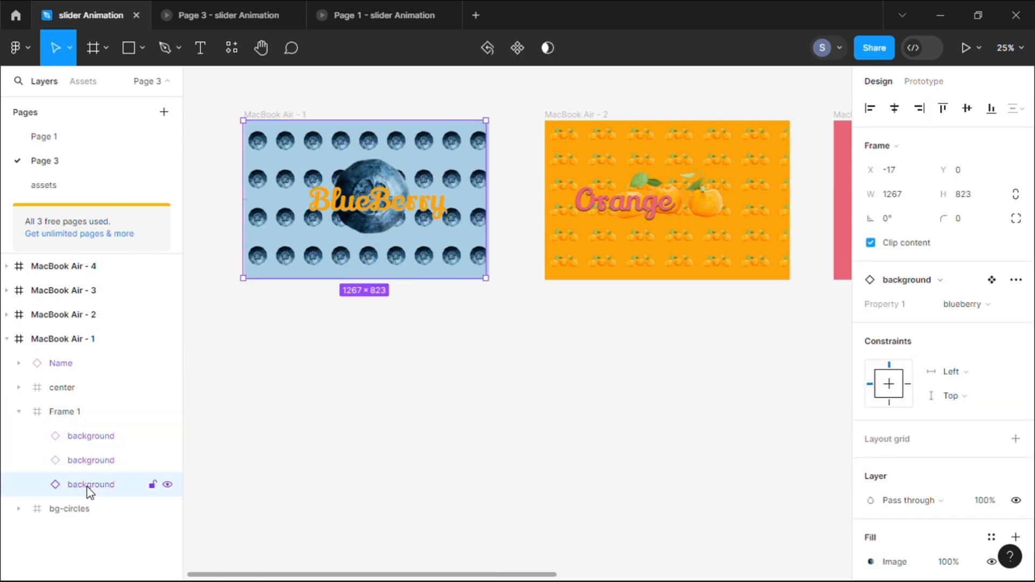
{"action": "left_click", "coordinate": [988, 313]}
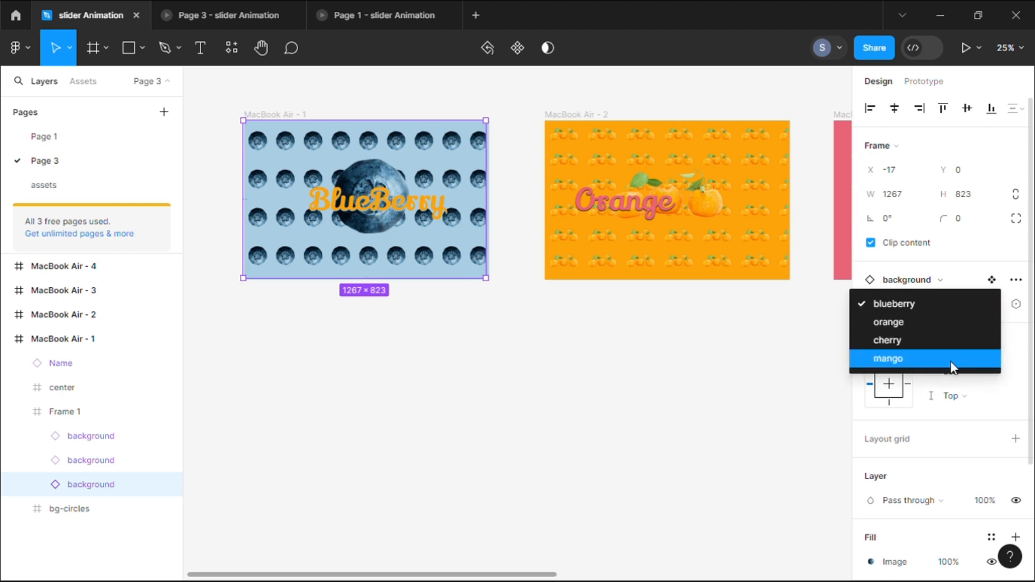
{"action": "left_click", "coordinate": [936, 306]}
{"action": "left_click", "coordinate": [85, 460]}
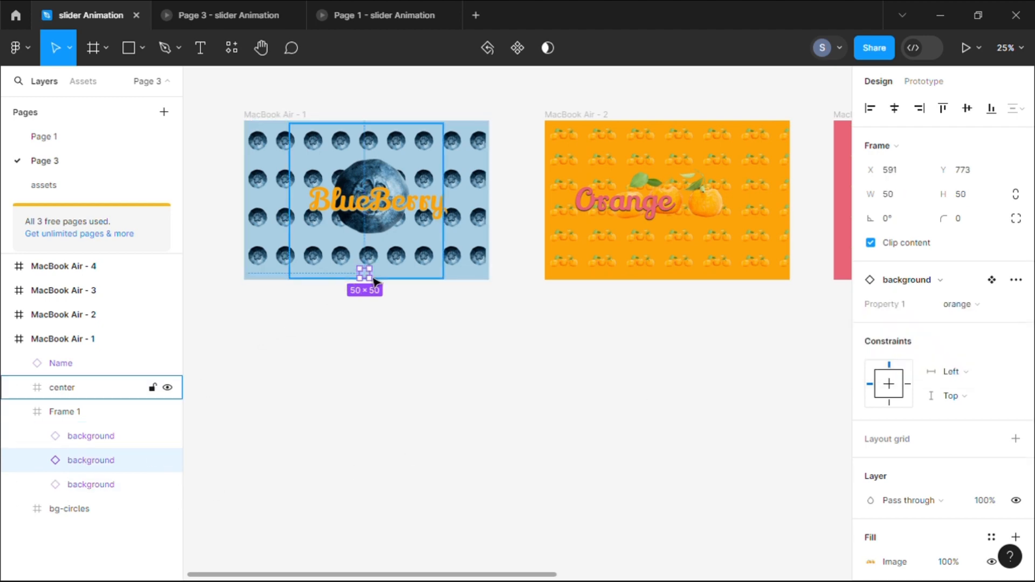
{"action": "left_click", "coordinate": [87, 435]}
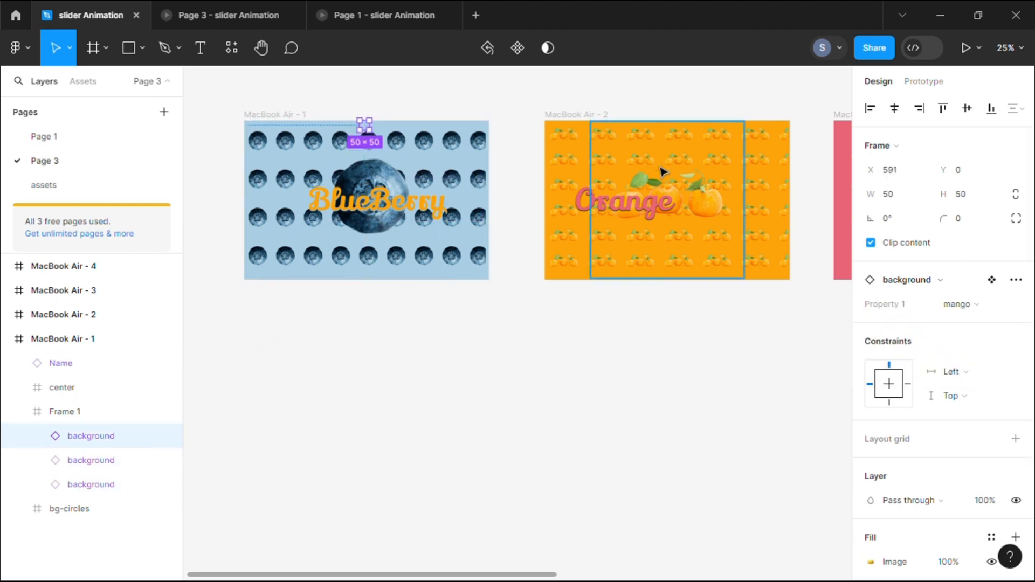
{"action": "left_click", "coordinate": [91, 462]}
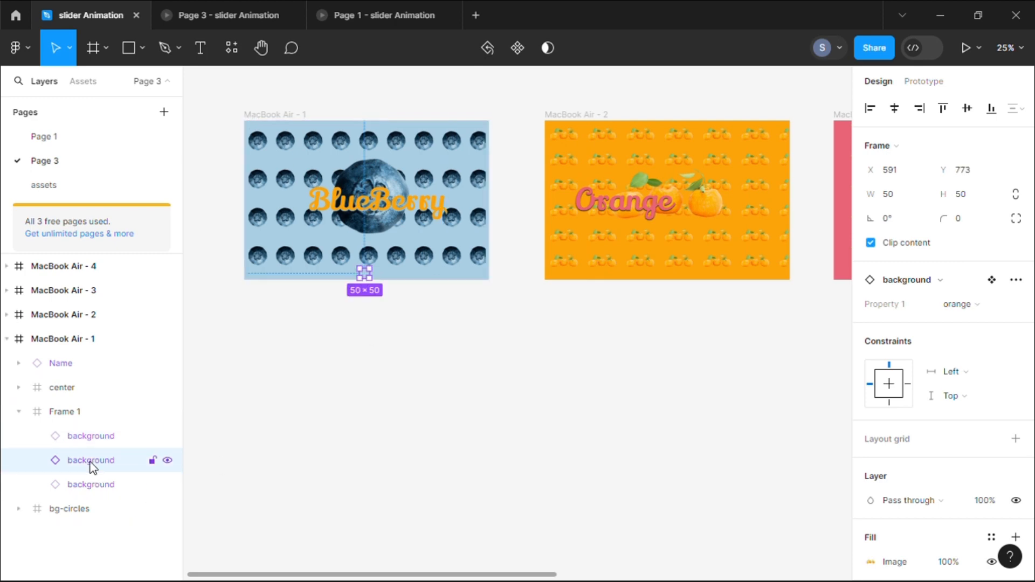
{"action": "left_click", "coordinate": [961, 305]}
{"action": "key", "text": "Escape"}
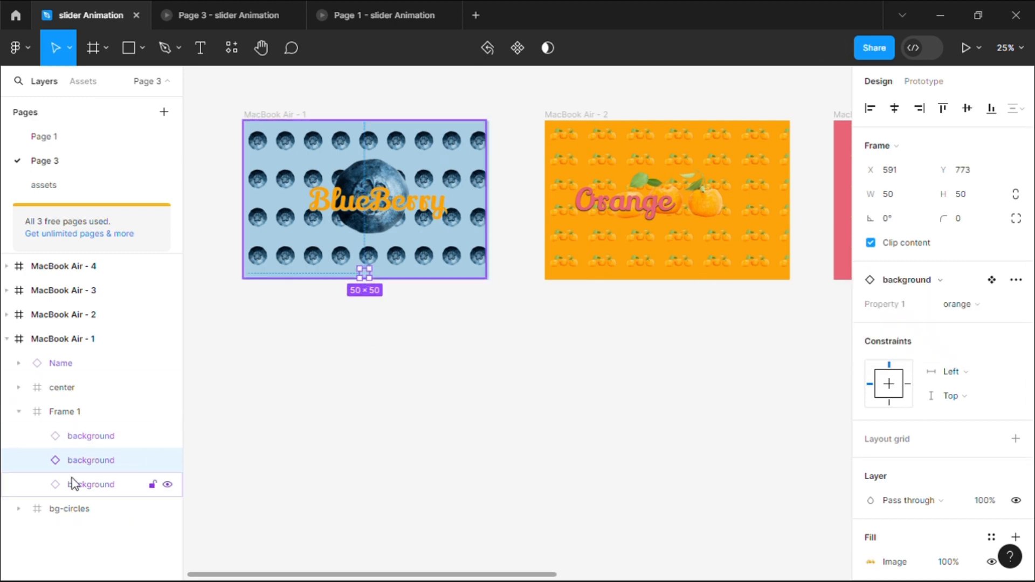
{"action": "left_click", "coordinate": [20, 411]}
- Examine the three ellipse instances in MacBook Air - 1's bg-circles frame and dismiss the FigJam whiteboard suggestion
{"action": "left_click", "coordinate": [19, 502]}
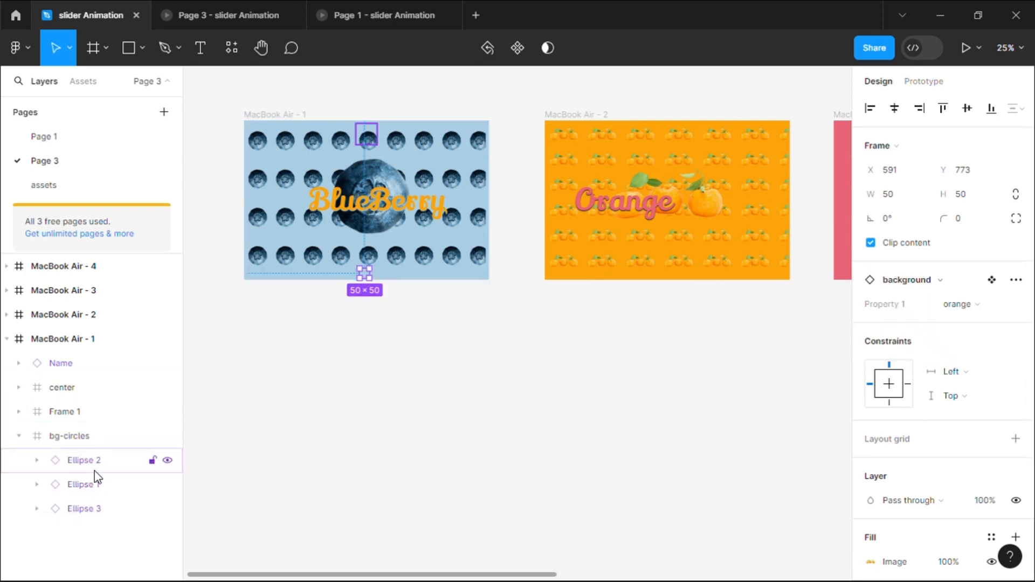
{"action": "left_click", "coordinate": [96, 508]}
{"action": "left_click", "coordinate": [86, 483]}
{"action": "left_click", "coordinate": [76, 461]}
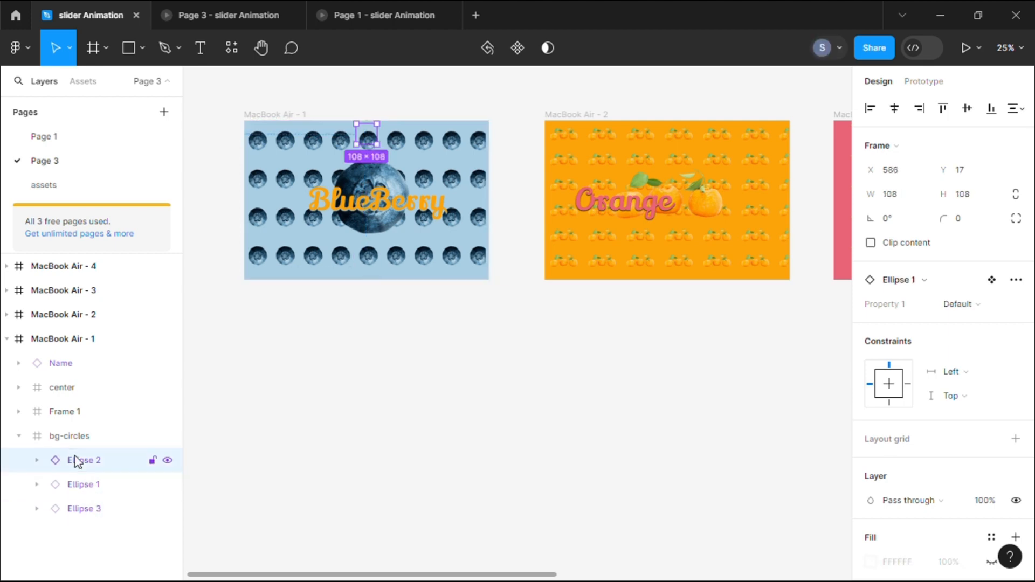
{"action": "left_click", "coordinate": [312, 412]}
{"action": "left_click_drag", "start_coordinate": [296, 574], "coordinate": [366, 576]}
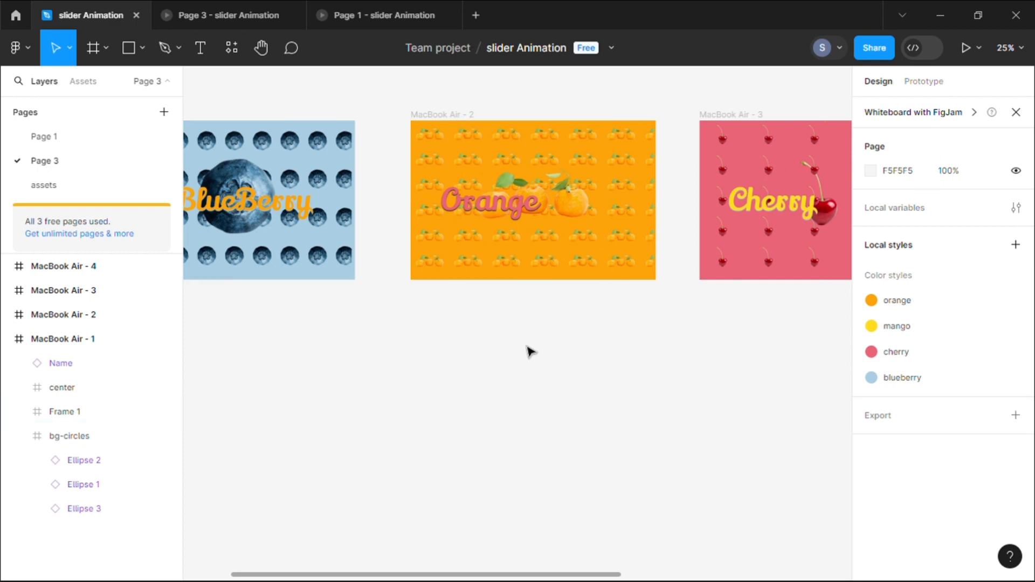
{"action": "left_click", "coordinate": [1015, 113]}
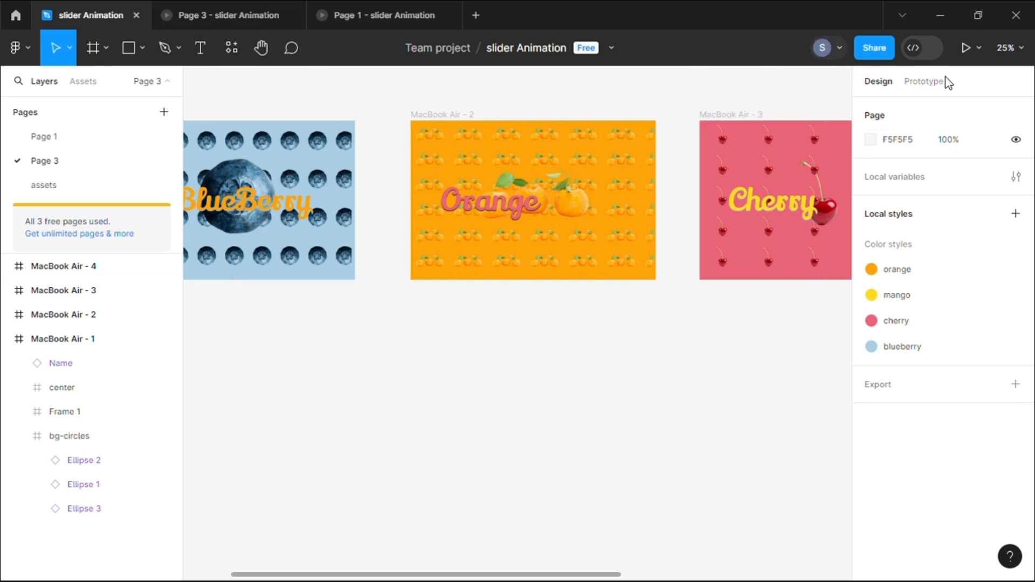
- Review the Name, center, Frame 1 and bg-circles layers of MacBook Air - 1 one after another
{"action": "left_click_drag", "start_coordinate": [565, 575], "coordinate": [440, 539]}
{"action": "scroll", "coordinate": [440, 431], "scroll_direction": "up", "scroll_amount": 3}
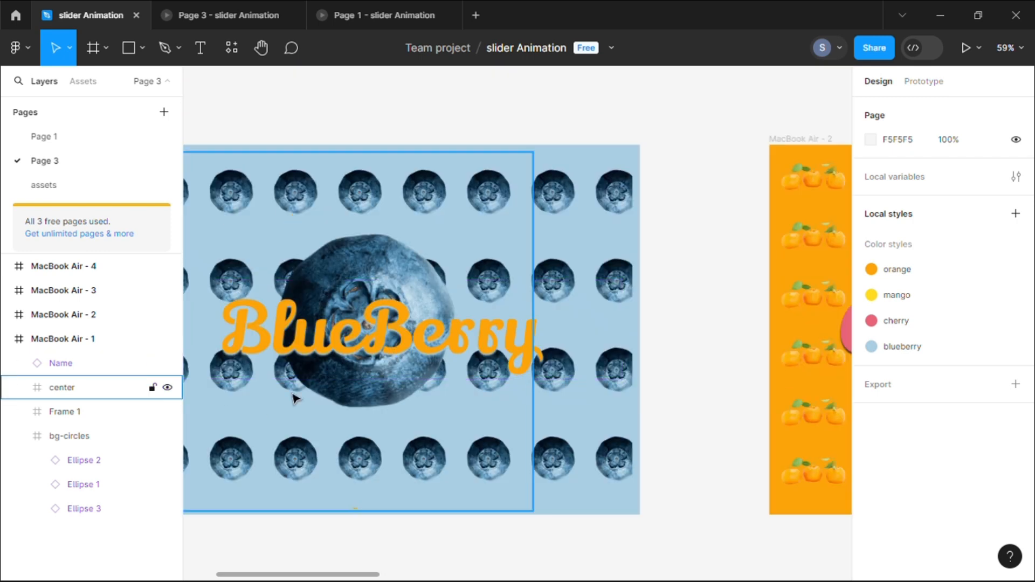
{"action": "left_click", "coordinate": [326, 342]}
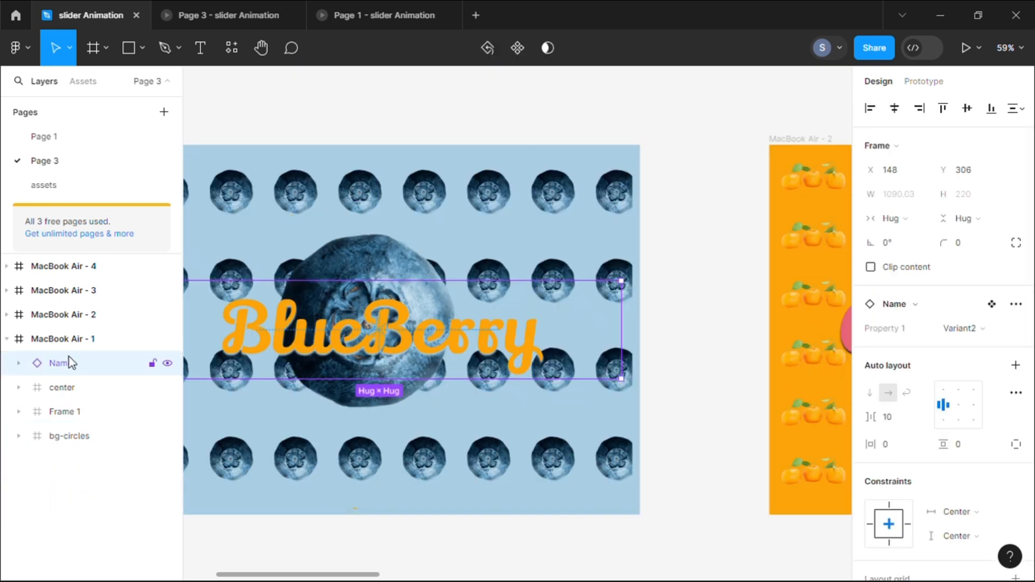
{"action": "left_click", "coordinate": [52, 387]}
{"action": "left_click", "coordinate": [870, 243]}
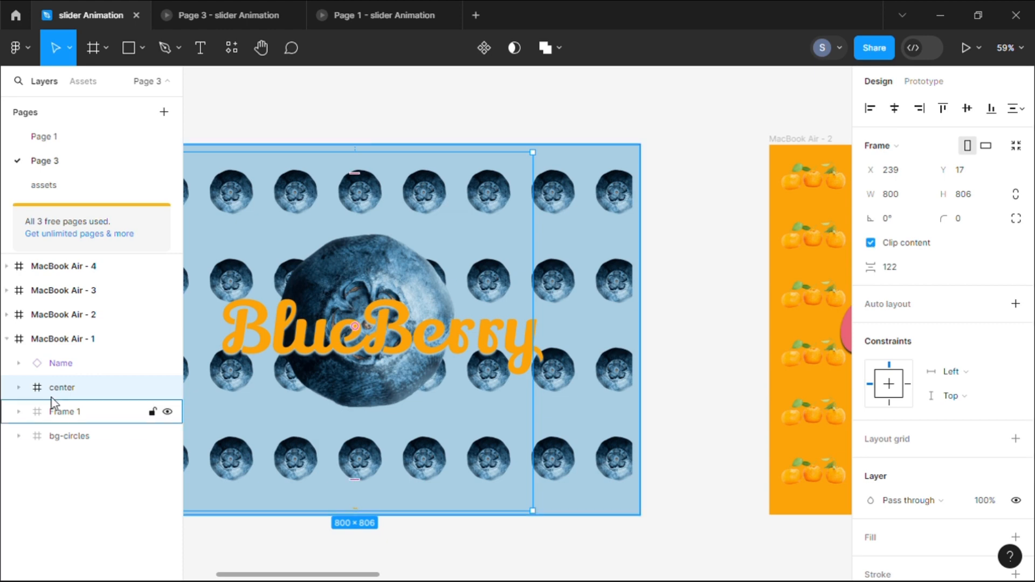
{"action": "left_click", "coordinate": [50, 411]}
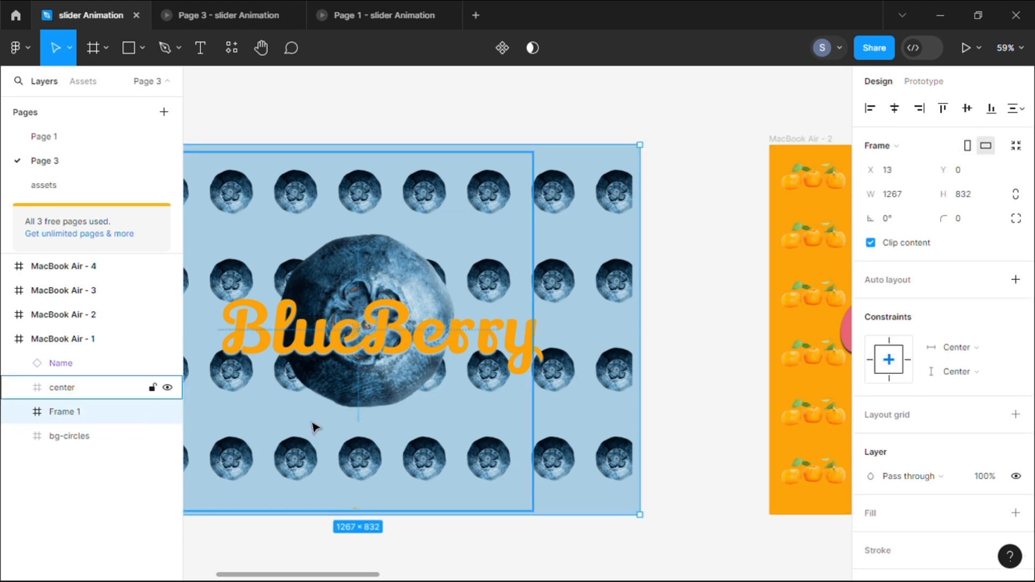
{"action": "left_click", "coordinate": [44, 435]}
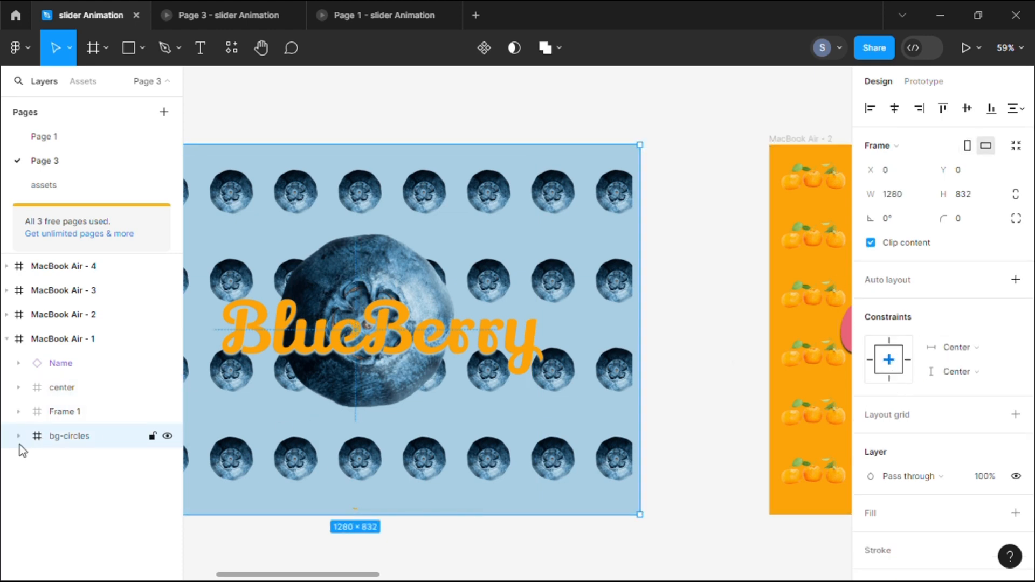
{"action": "left_click", "coordinate": [589, 538]}
- Examine the trigger, animation and easing options of the interaction linking MacBook Air - 1 to MacBook Air - 2
{"action": "left_click_drag", "start_coordinate": [377, 574], "coordinate": [307, 575]}
{"action": "scroll", "coordinate": [289, 477], "scroll_direction": "down", "scroll_amount": 5}
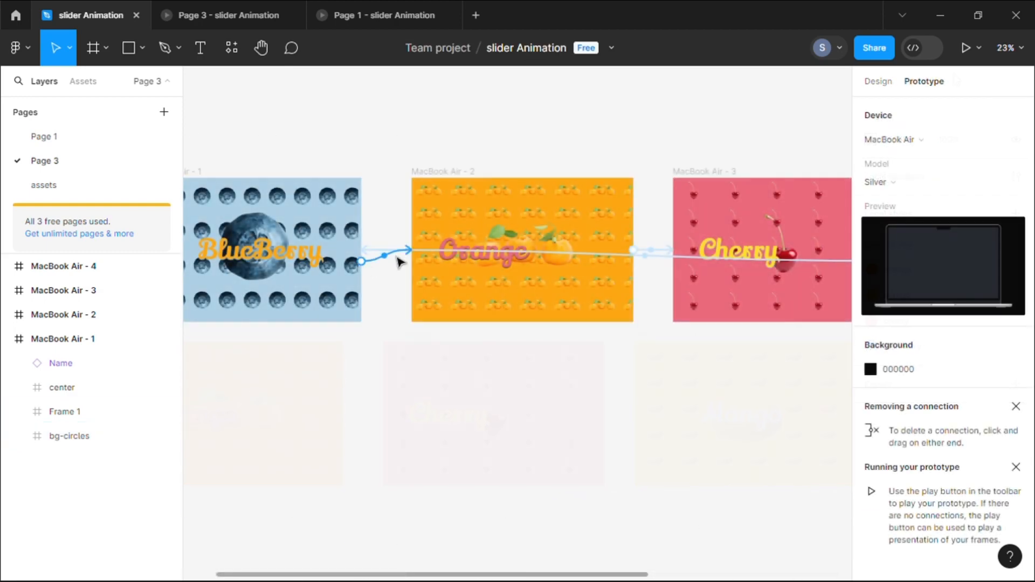
{"action": "left_click_drag", "start_coordinate": [397, 261], "coordinate": [381, 268]}
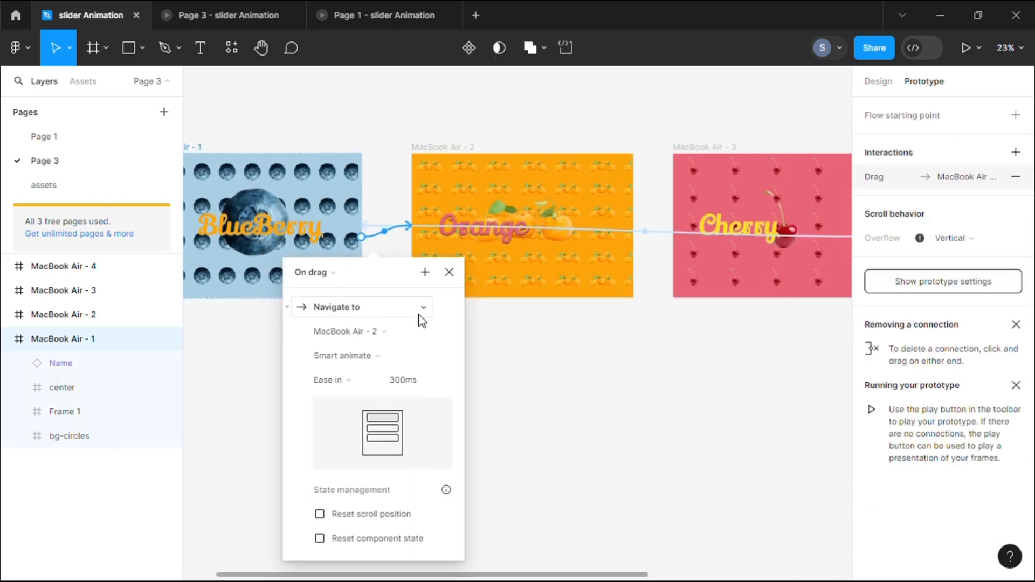
{"action": "left_click", "coordinate": [331, 246]}
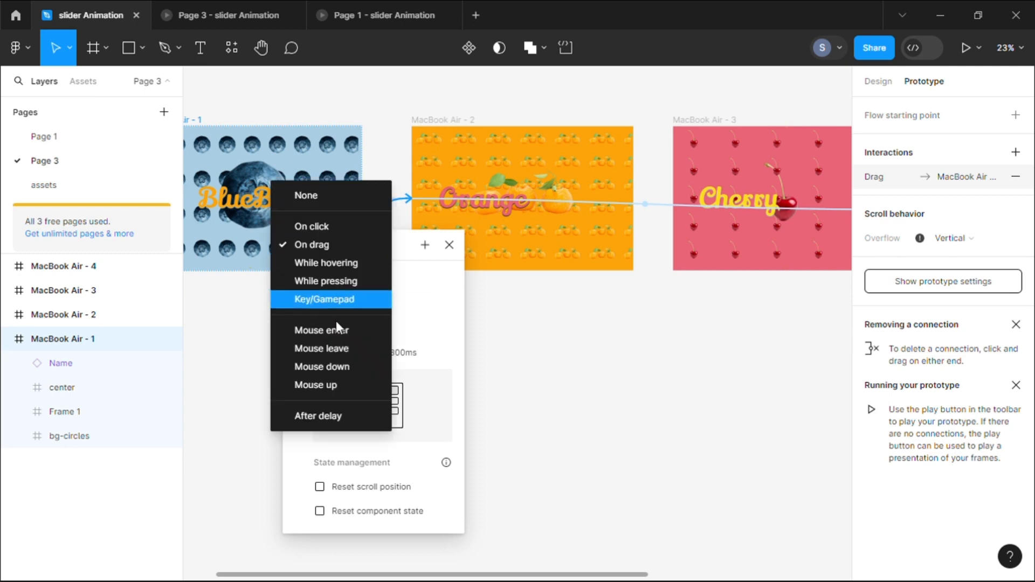
{"action": "left_click", "coordinate": [455, 299]}
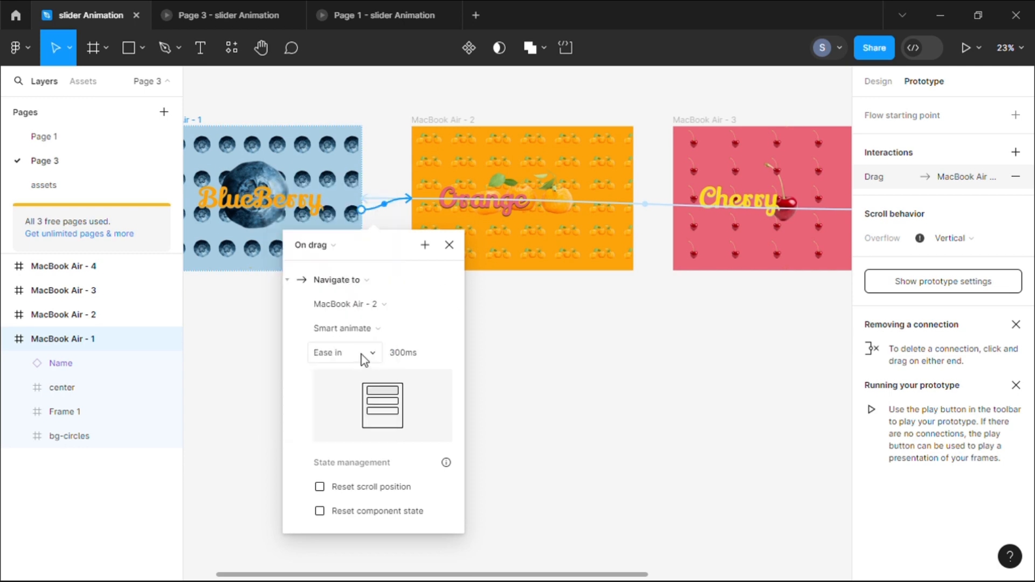
{"action": "left_click", "coordinate": [361, 355]}
{"action": "left_click", "coordinate": [442, 294]}
{"action": "left_click", "coordinate": [421, 305]}
{"action": "left_click", "coordinate": [537, 354]}
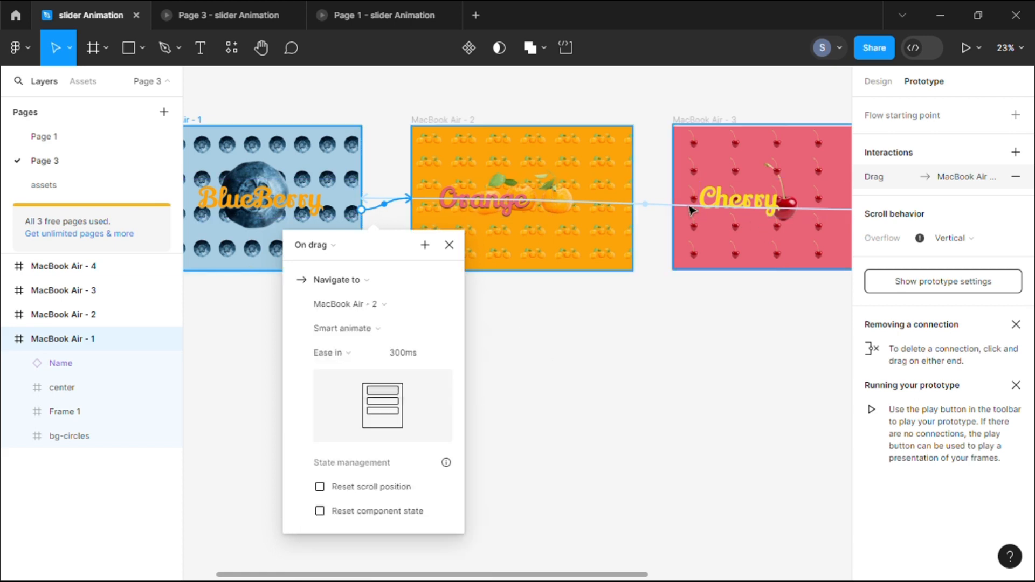
{"action": "left_click", "coordinate": [449, 244]}
- Check the settings of the interaction linking MacBook Air - 4 back to MacBook Air - 1
{"action": "left_click_drag", "start_coordinate": [541, 575], "coordinate": [679, 574]}
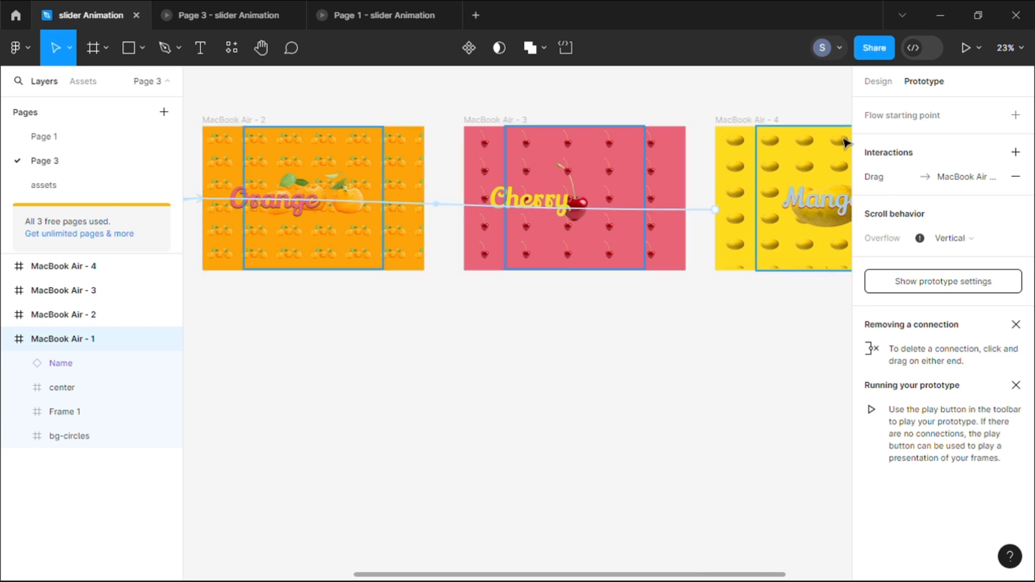
{"action": "left_click", "coordinate": [703, 214]}
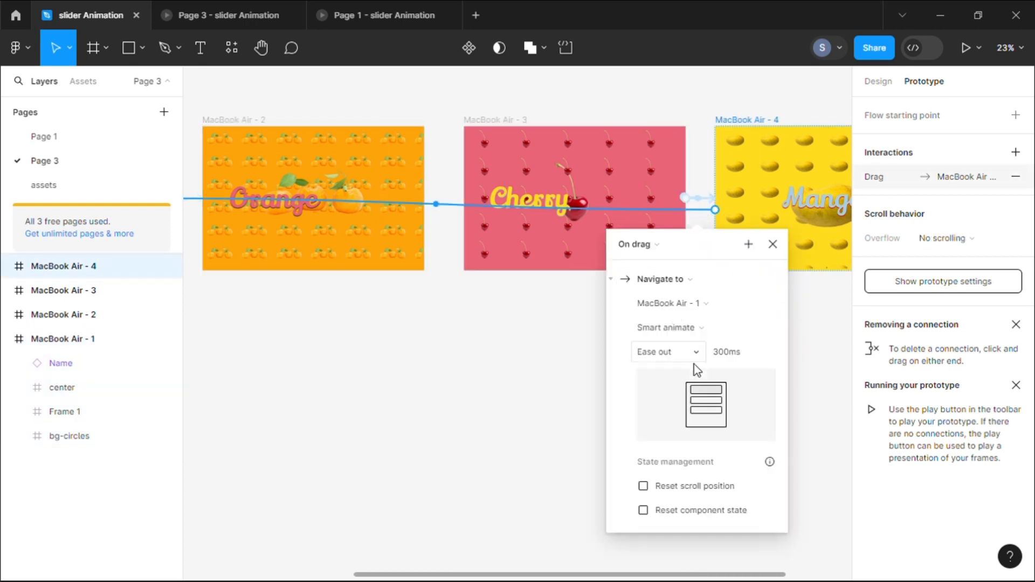
{"action": "left_click", "coordinate": [774, 246]}
{"action": "left_click_drag", "start_coordinate": [474, 575], "coordinate": [307, 574]}
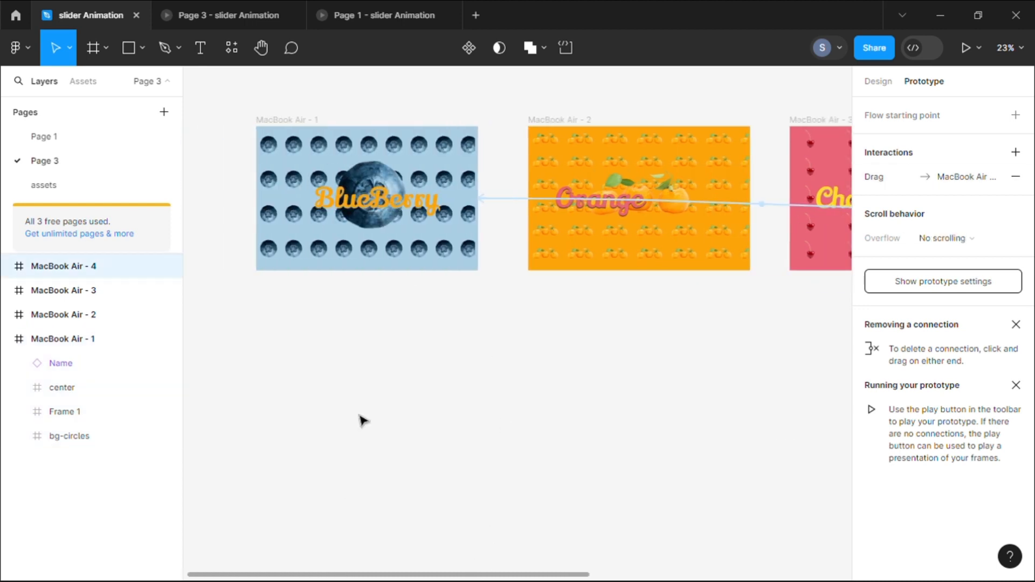
- Test a slide transition in the Page 3 prototype preview and switch to the Page 1 preview
{"action": "left_click", "coordinate": [232, 15]}
{"action": "left_click_drag", "start_coordinate": [601, 218], "coordinate": [657, 381]}
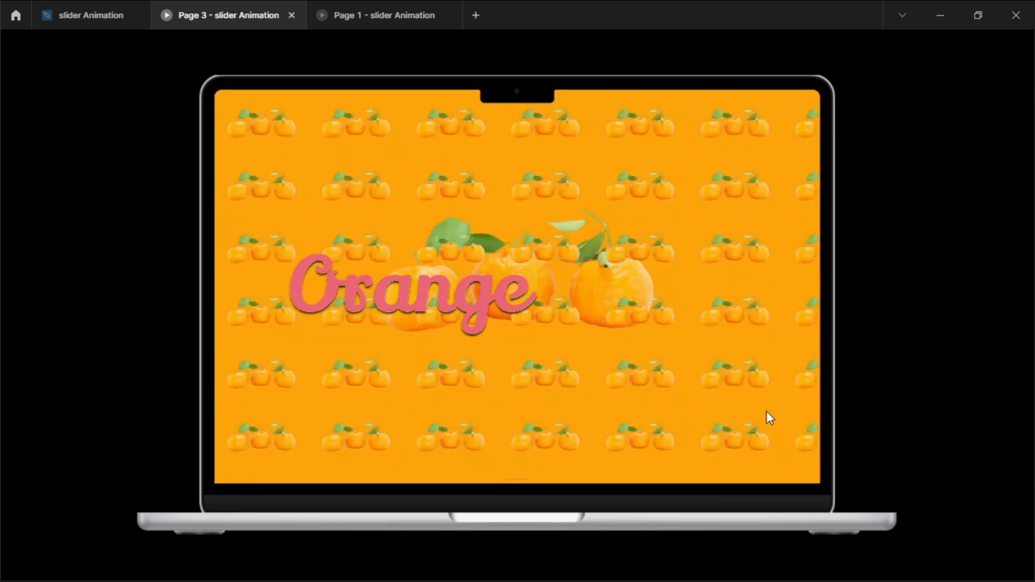
{"action": "key", "text": "ctrl+Tab"}
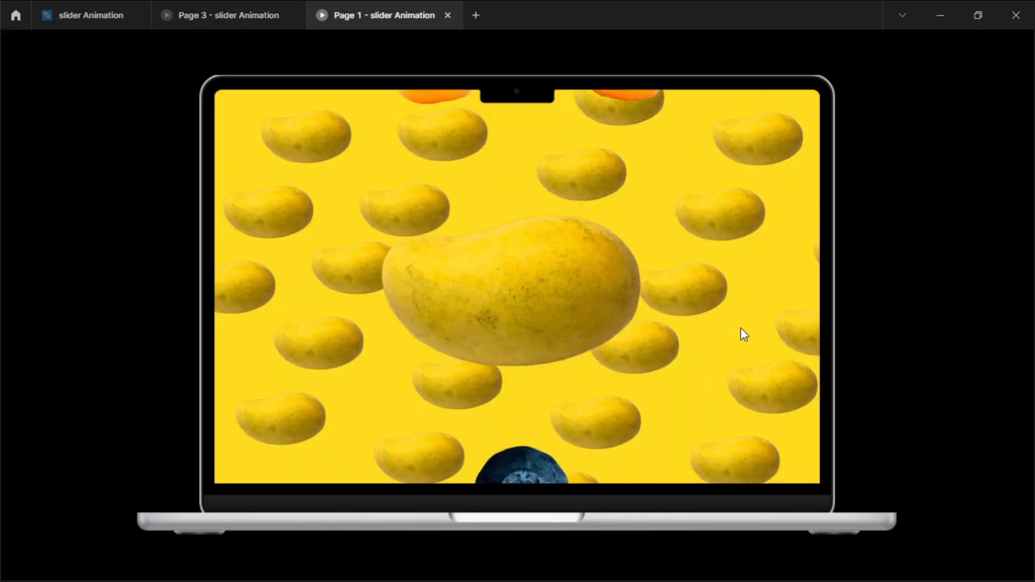